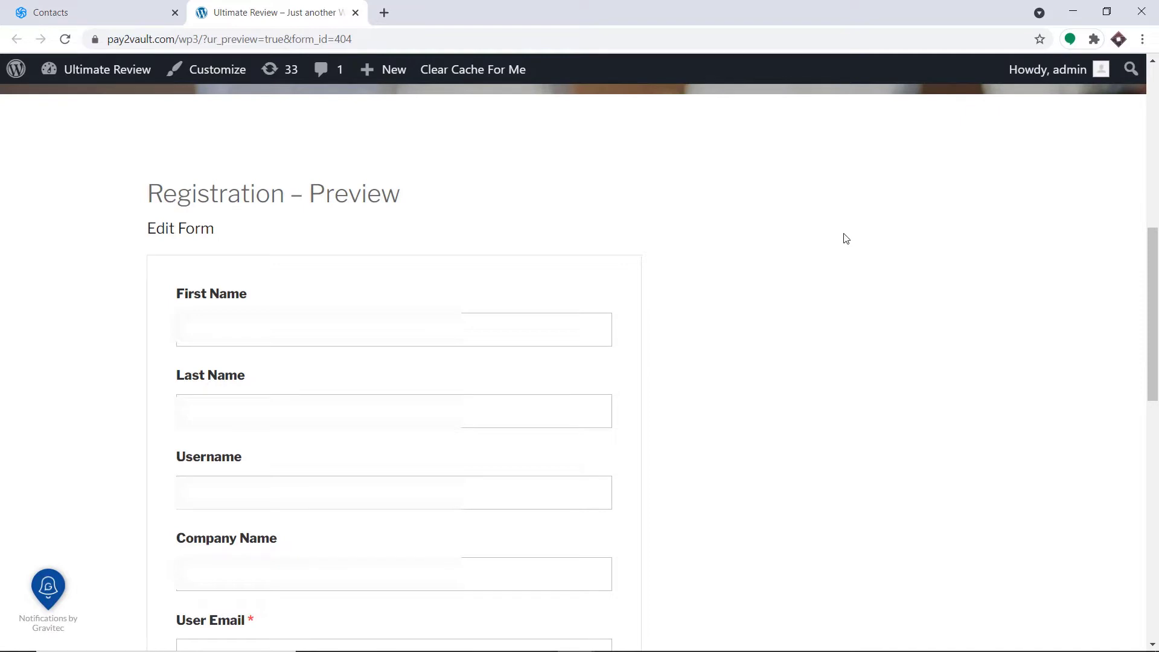
# - Enter the new user's first name, last name and username in the registration preview
pyautogui.scroll(-2, 797, 203)
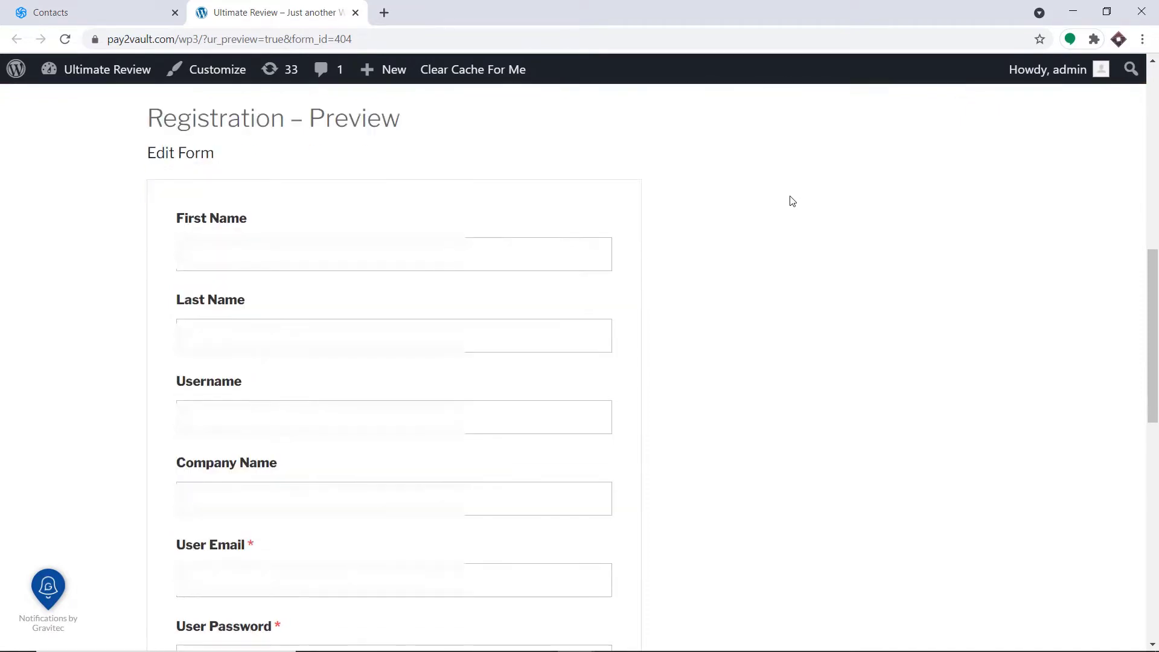
pyautogui.click(556, 254)
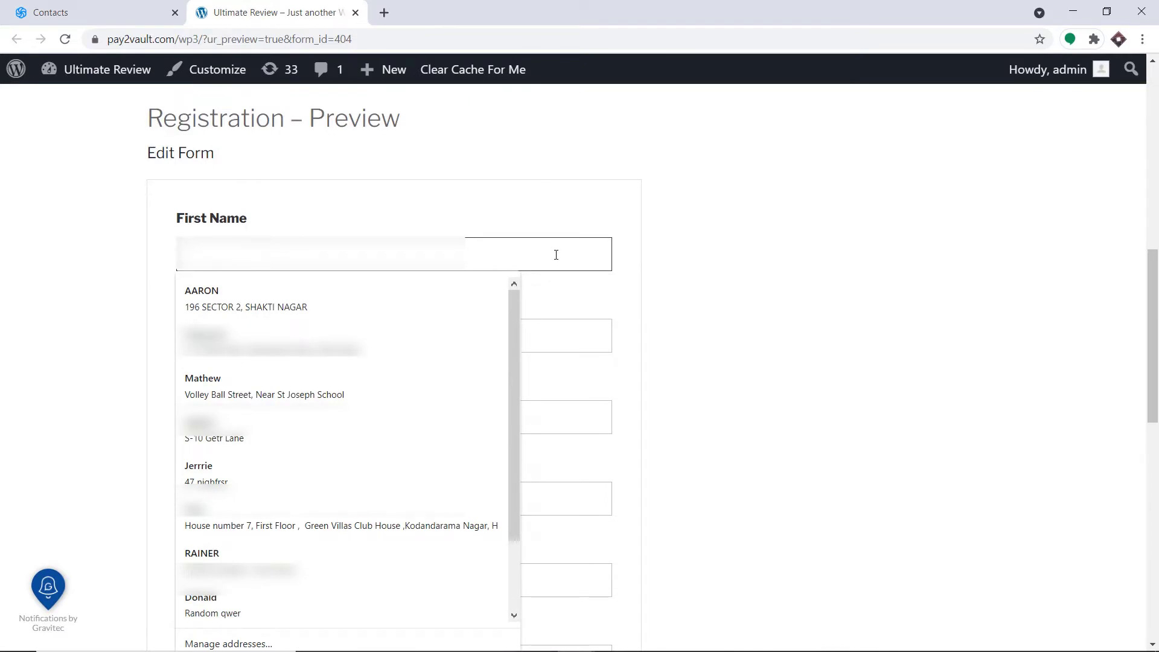
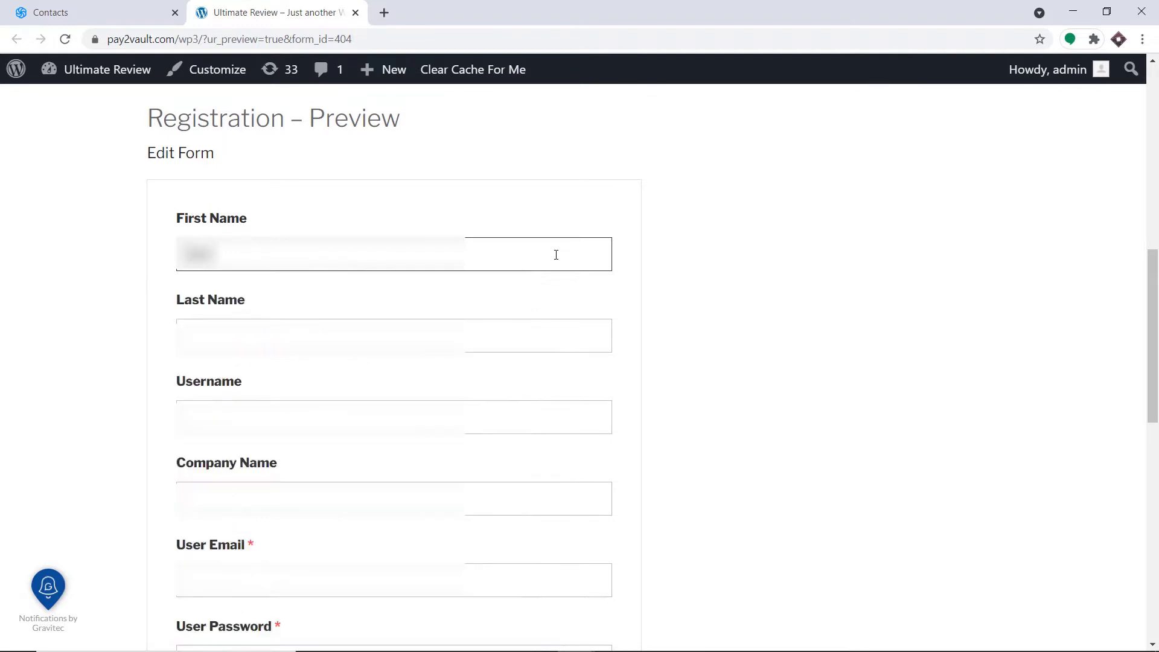
pyautogui.click(421, 324)
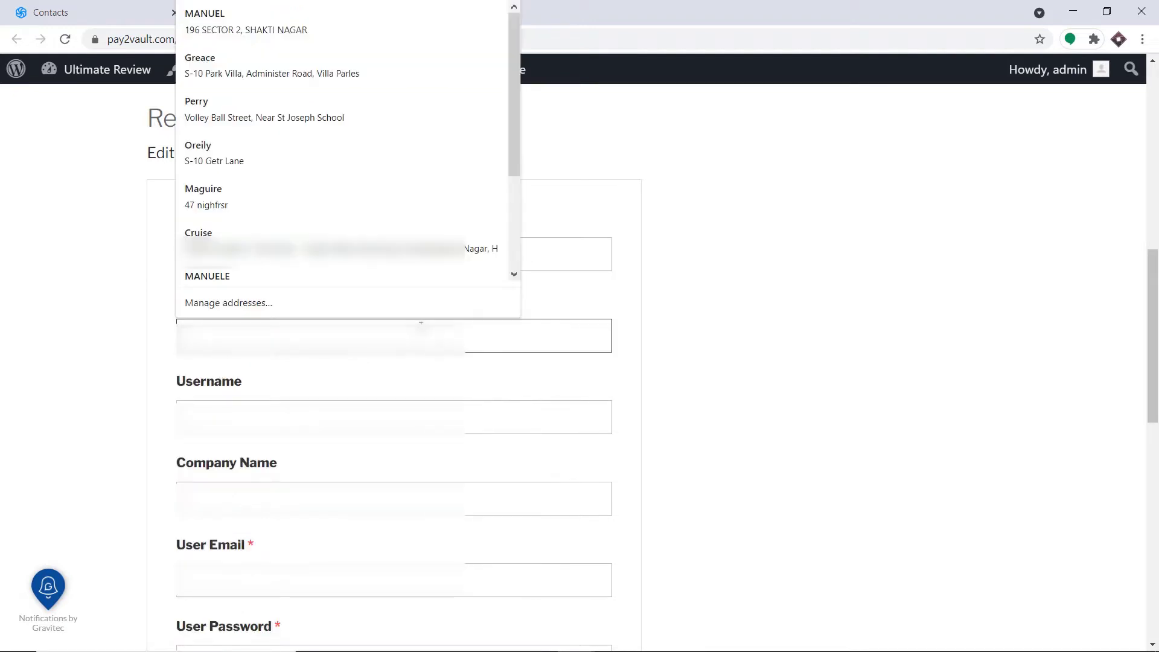
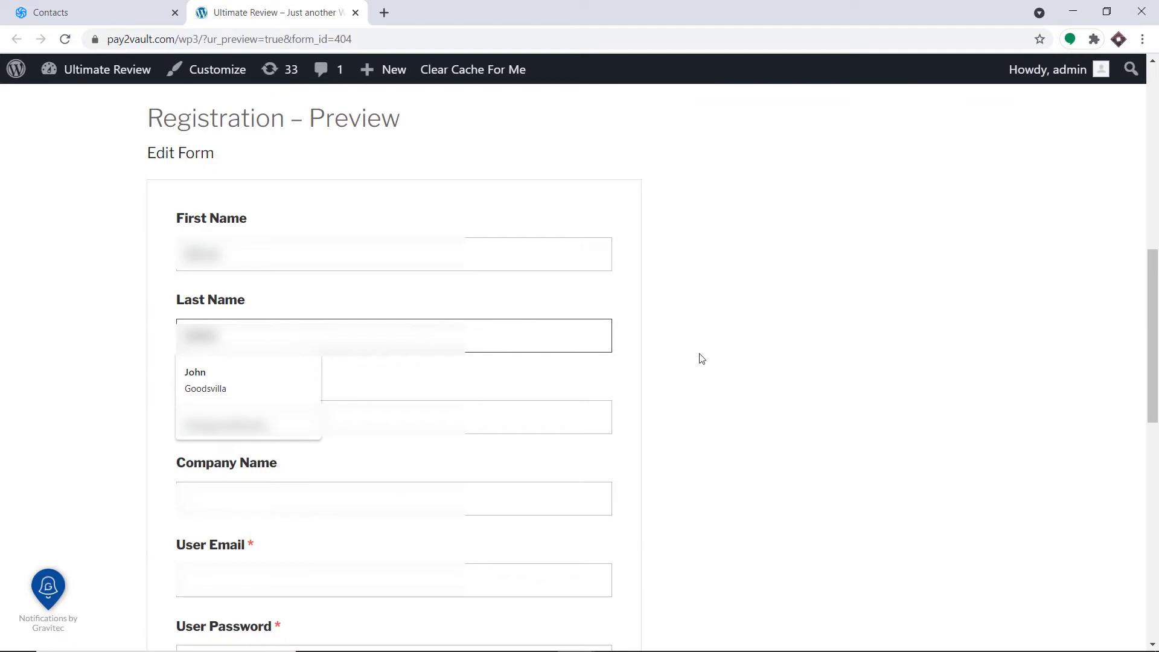
pyautogui.click(701, 358)
pyautogui.scroll(-1, 694, 361)
pyautogui.click(308, 347)
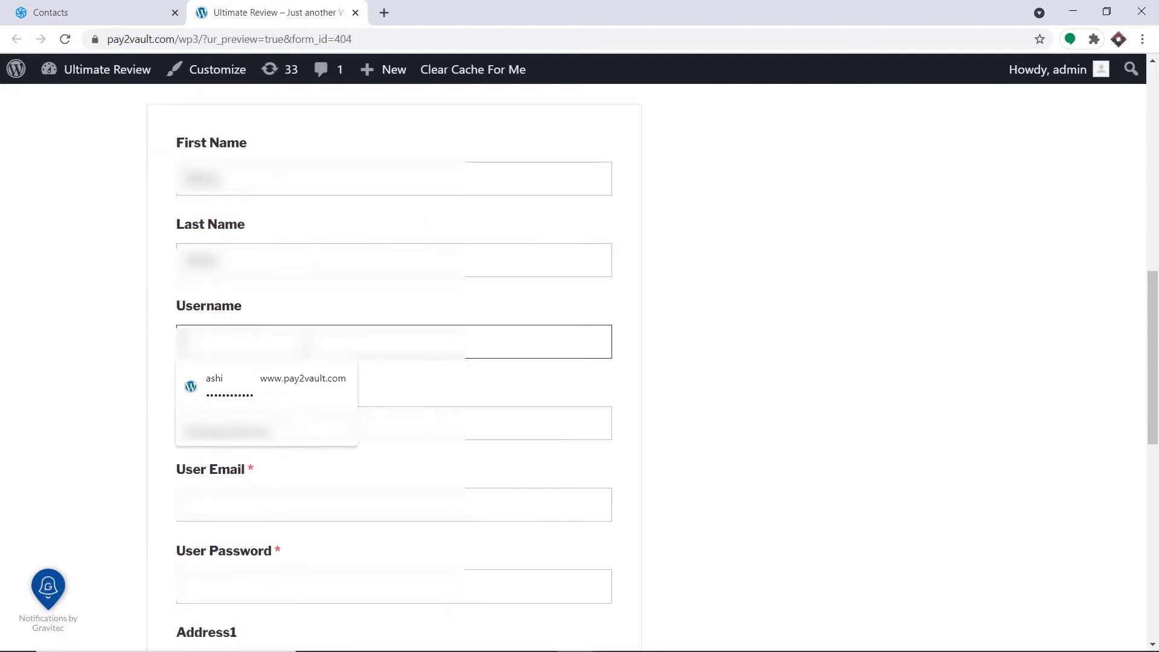
pyautogui.write('stevejohn')
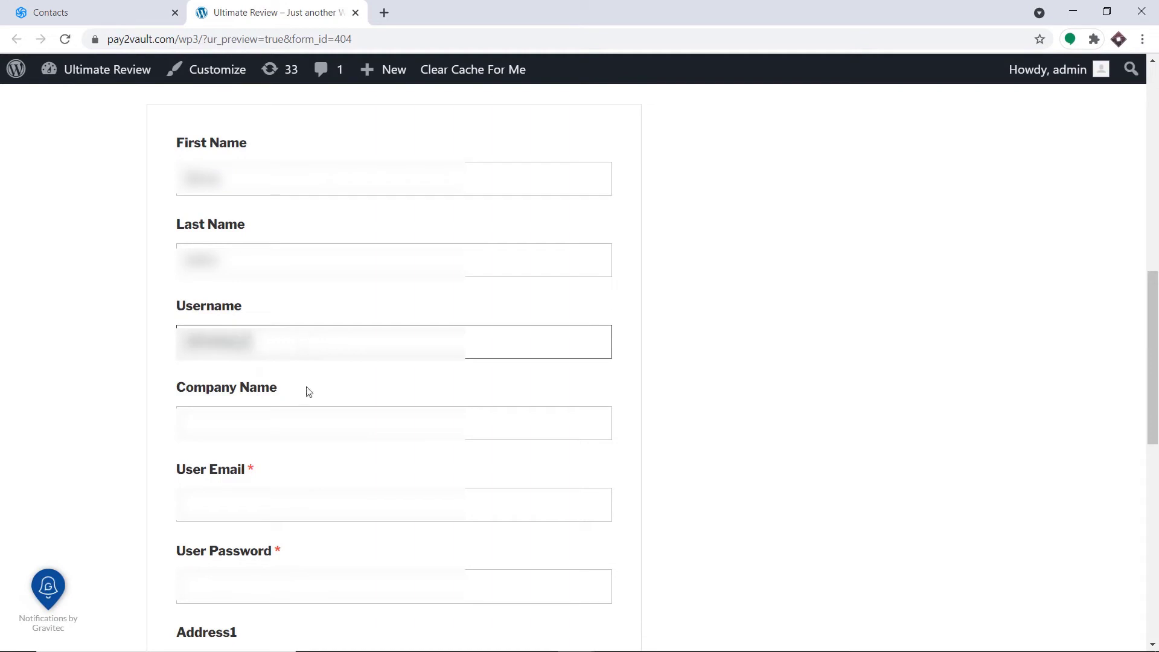
# - Fill in the company name Tesla and the user's email address
pyautogui.click(309, 423)
pyautogui.write('Tesla')
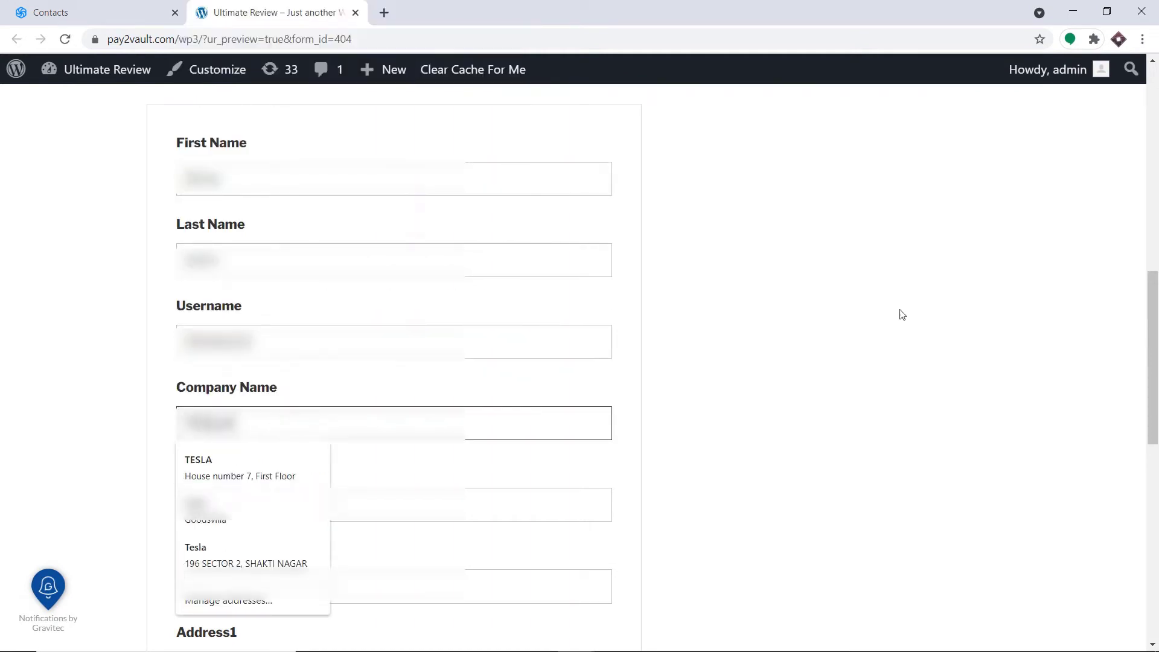
pyautogui.scroll(-4, 898, 313)
pyautogui.click(378, 280)
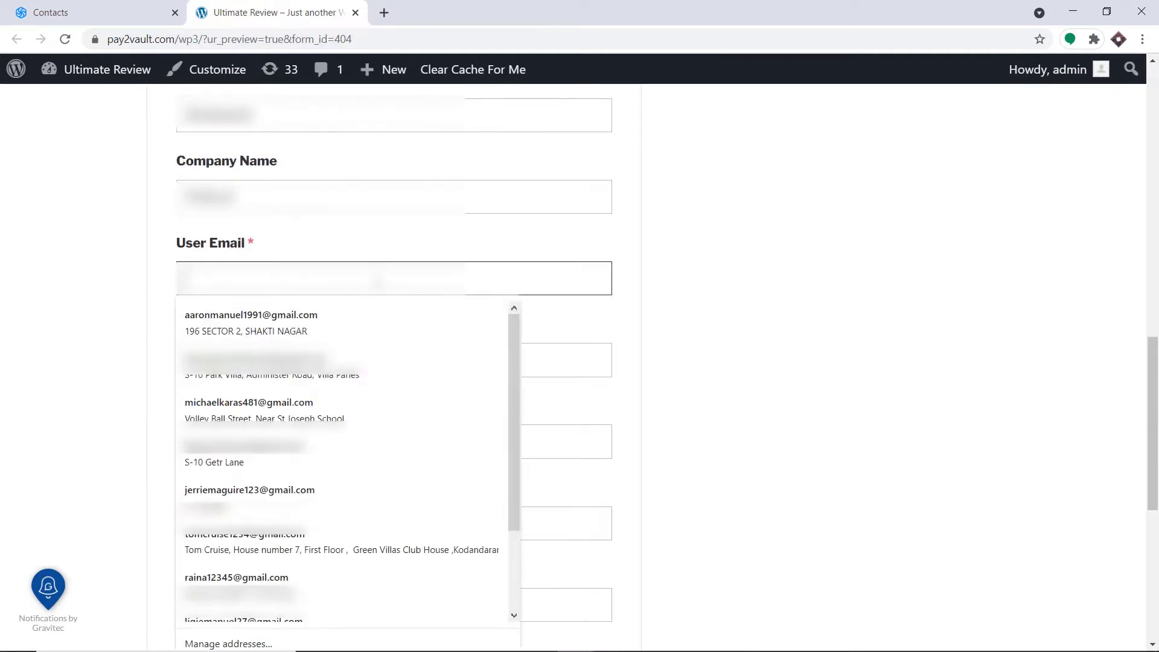
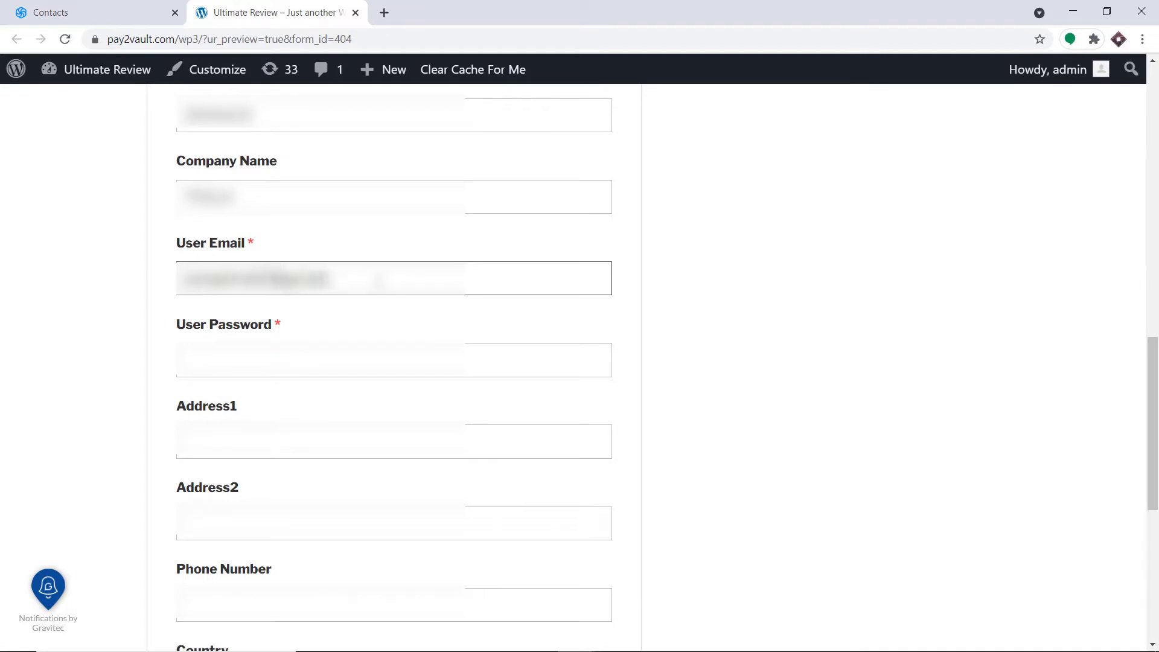
pyautogui.scroll(-3, 380, 282)
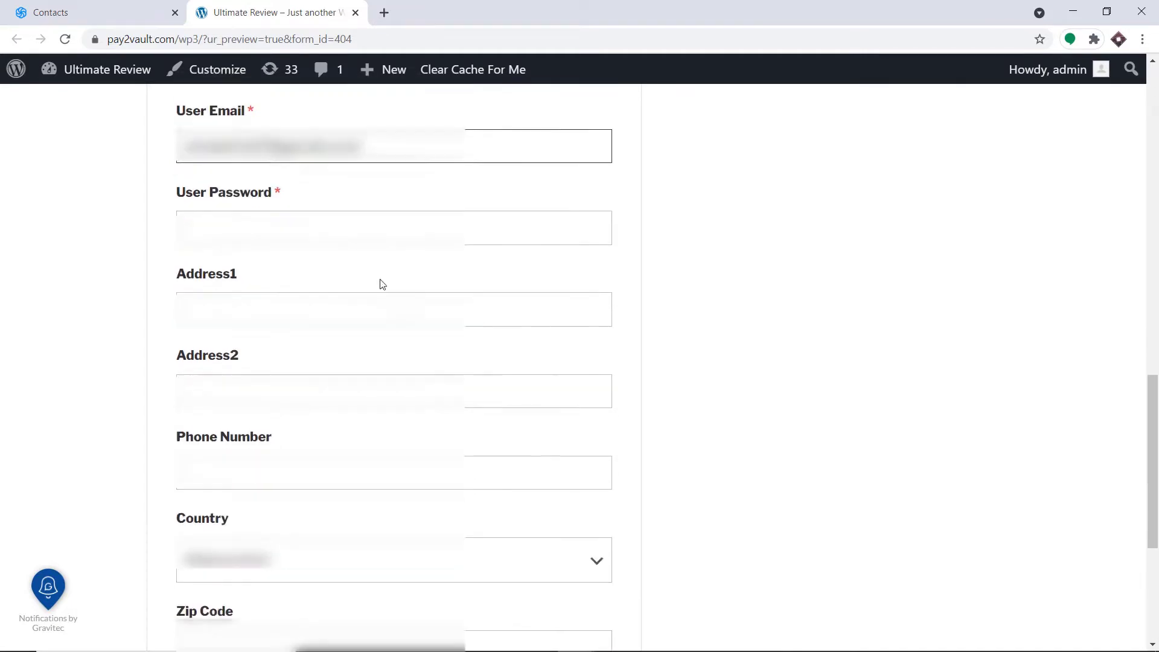
# - Enter the password and Address1, then autofill Address2, phone, country and zip from a saved address
pyautogui.click(241, 206)
pyautogui.write('••')
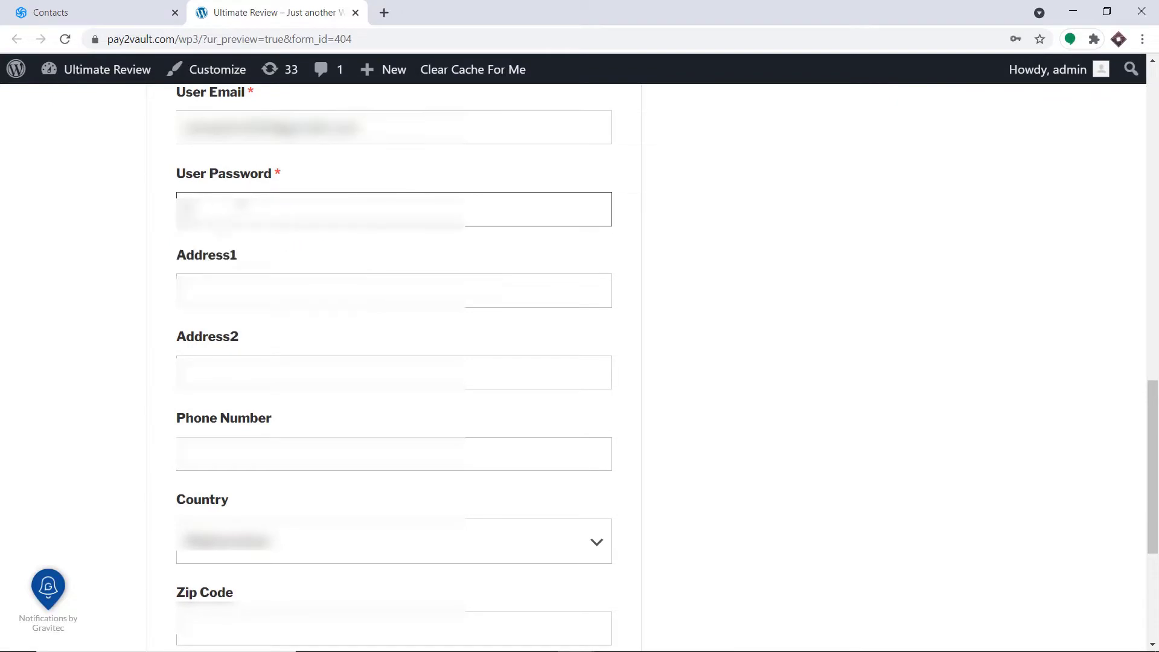
pyautogui.write('••••')
pyautogui.click(267, 277)
pyautogui.scroll(-3, 267, 278)
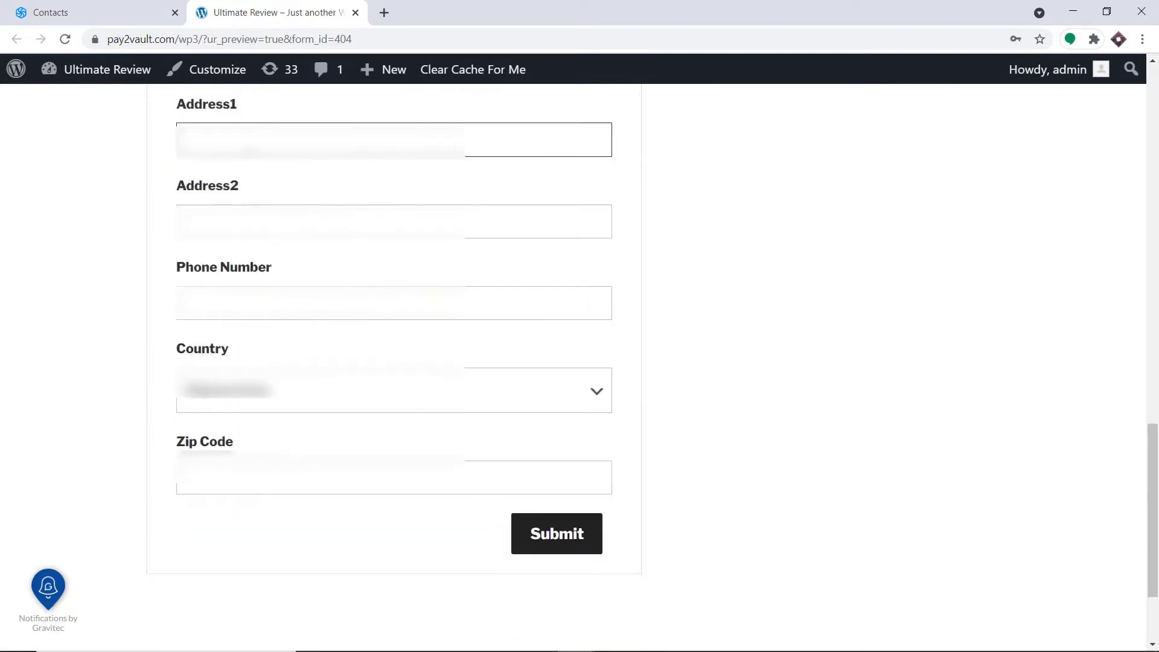
pyautogui.write('1234')
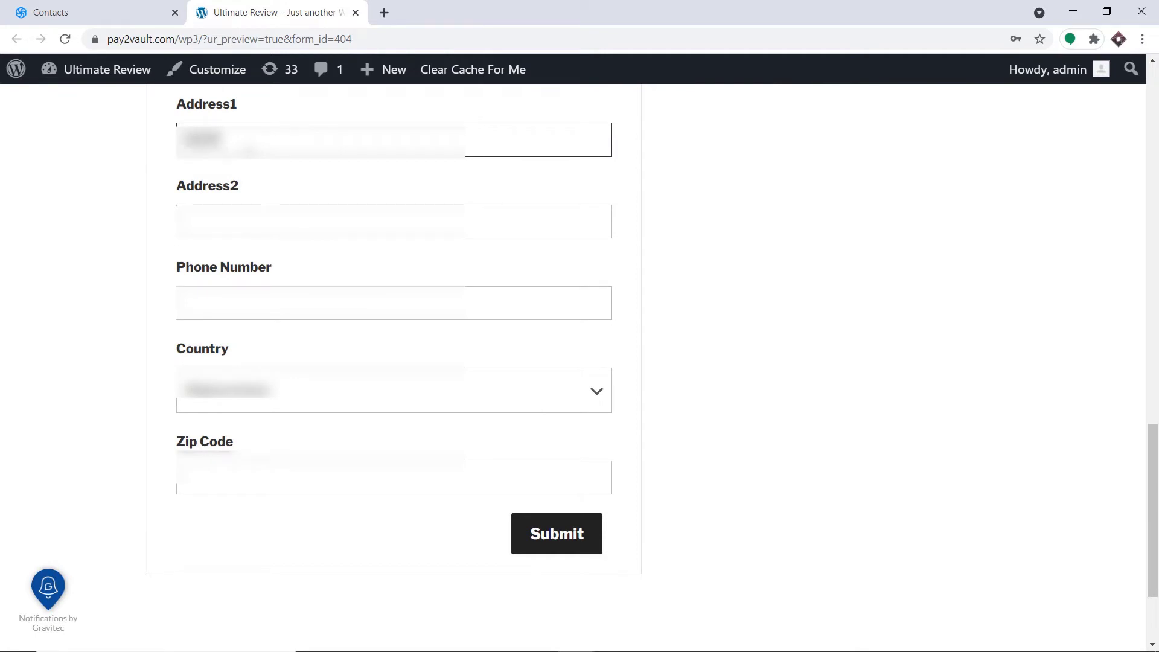
pyautogui.write('•••••••••••')
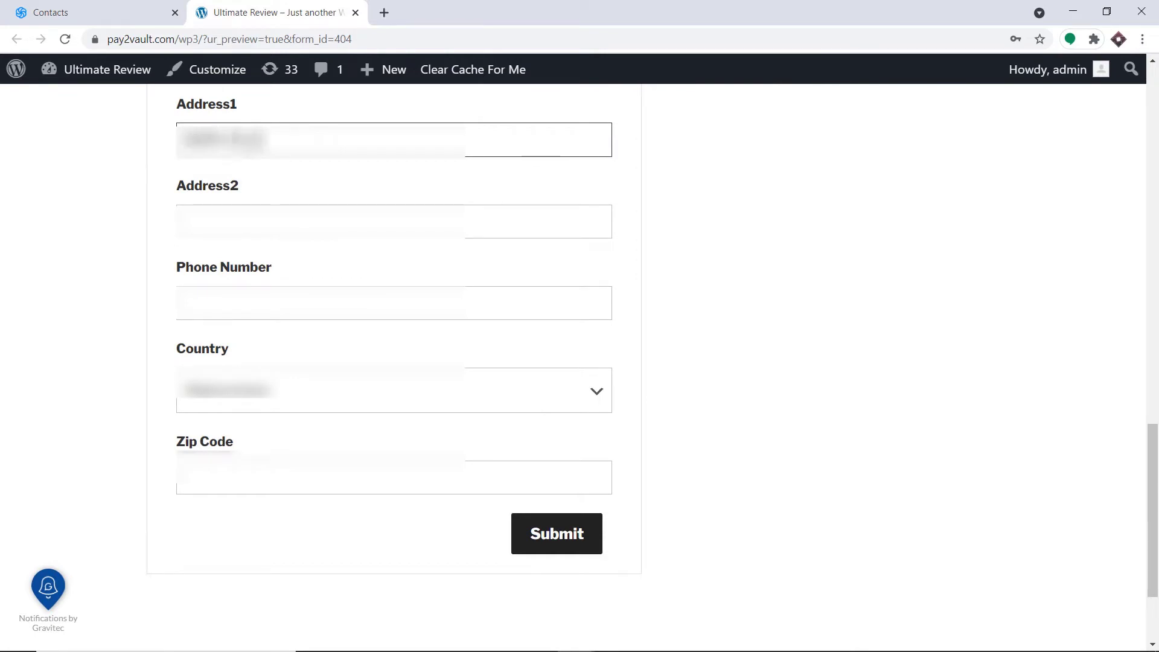
pyautogui.click(274, 219)
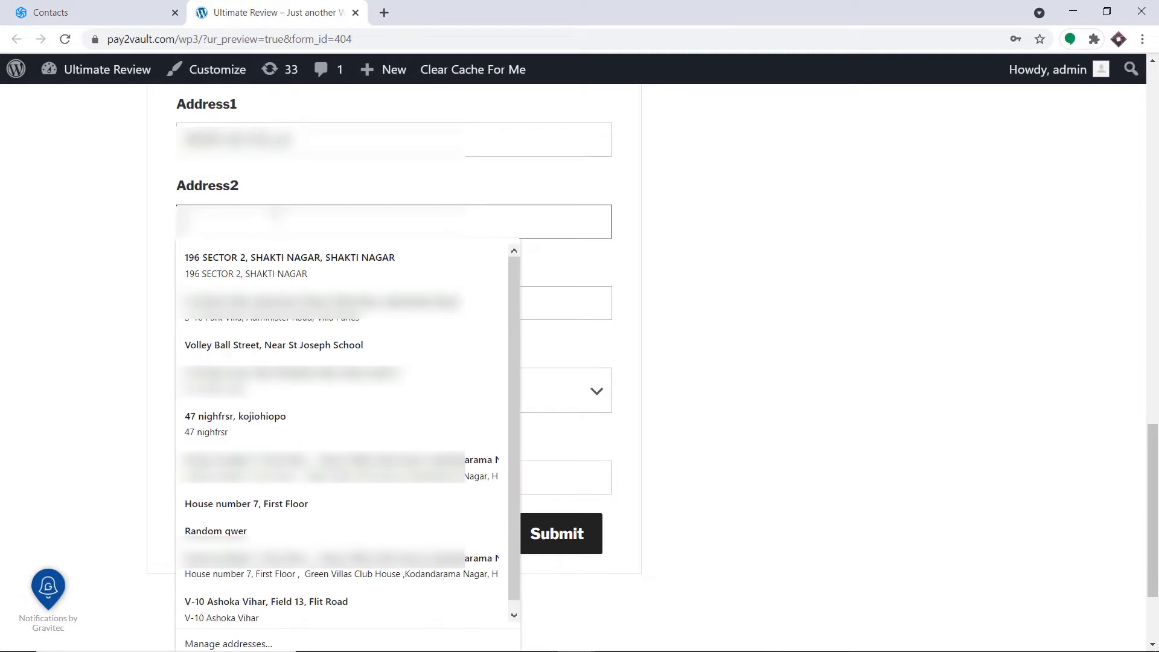
pyautogui.click(281, 257)
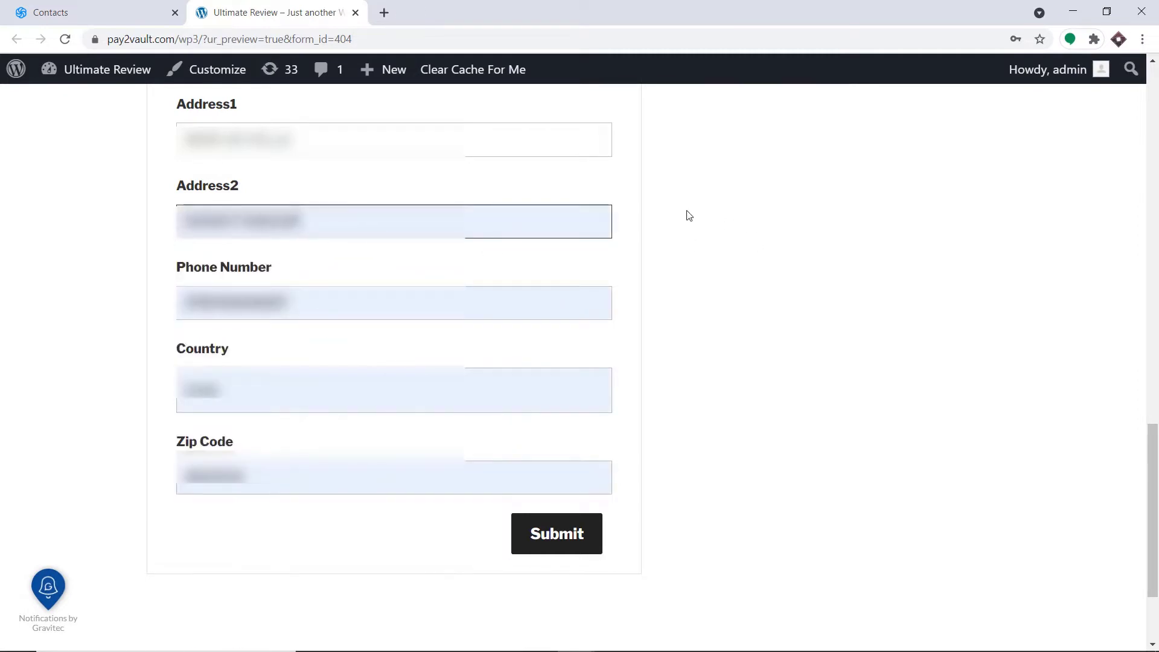
# - Submit the registration form and return to the Sendinblue Contacts list
pyautogui.scroll(9, 644, 236)
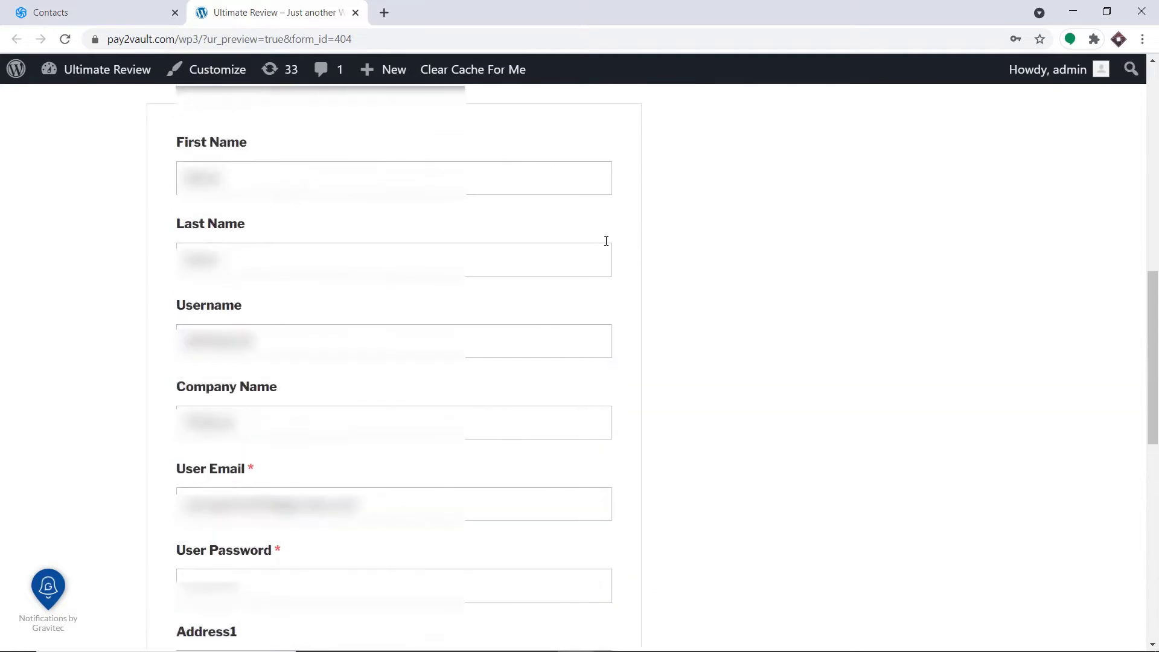
pyautogui.scroll(1, 588, 240)
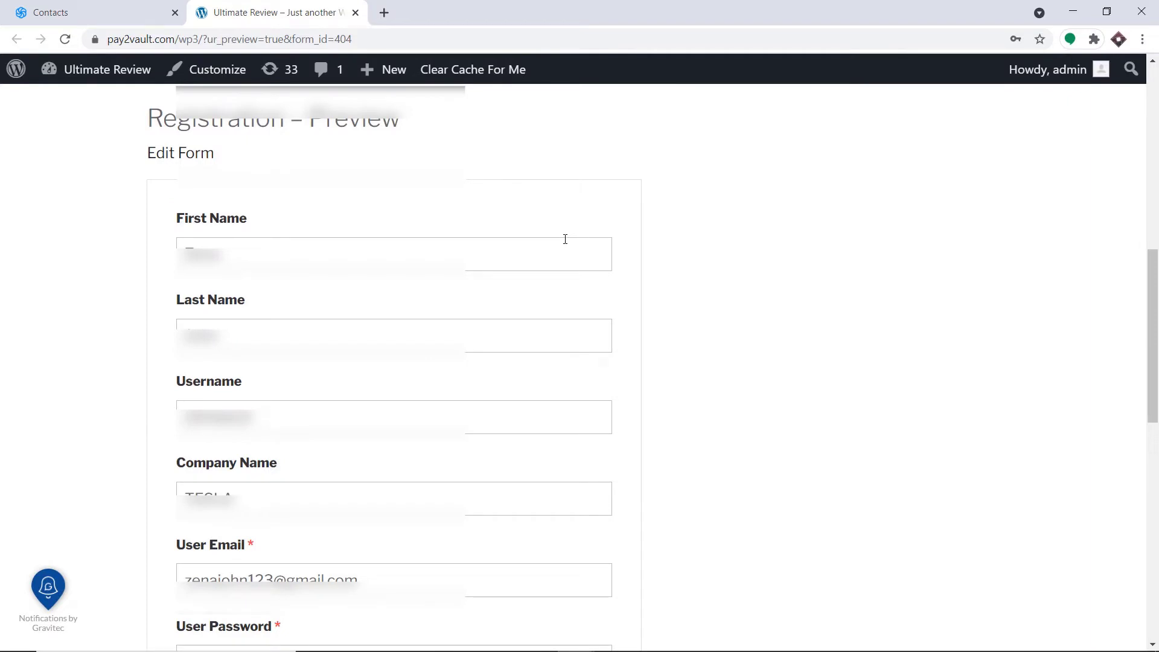
pyautogui.scroll(-12, 565, 239)
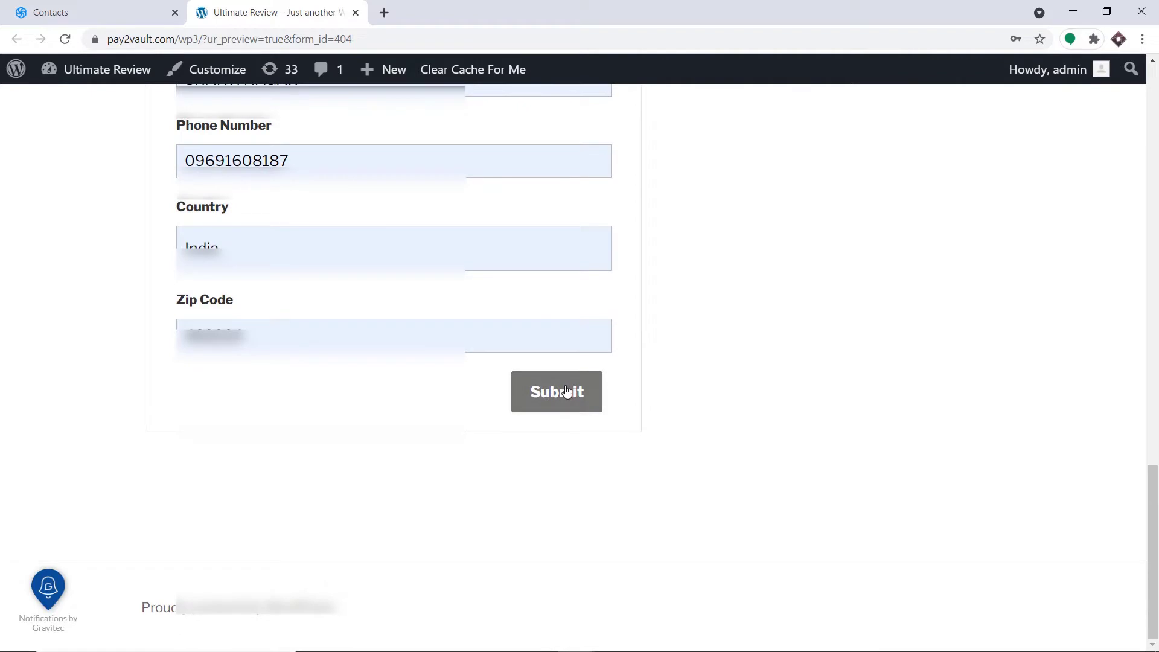
pyautogui.click(566, 392)
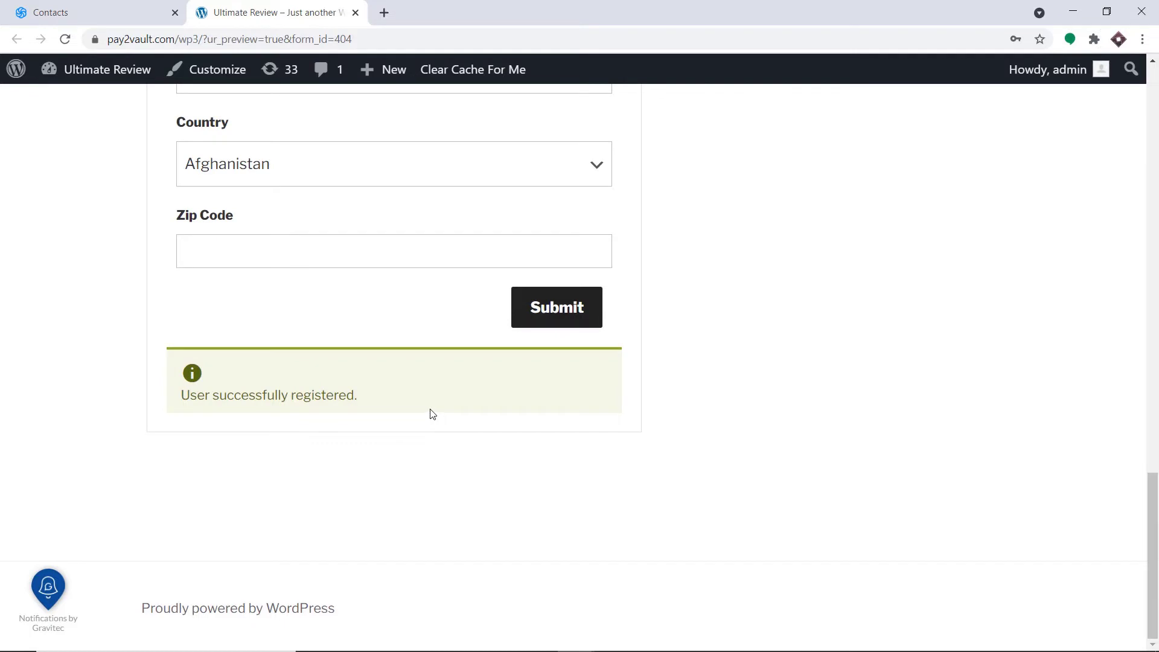
pyautogui.scroll(6, 445, 388)
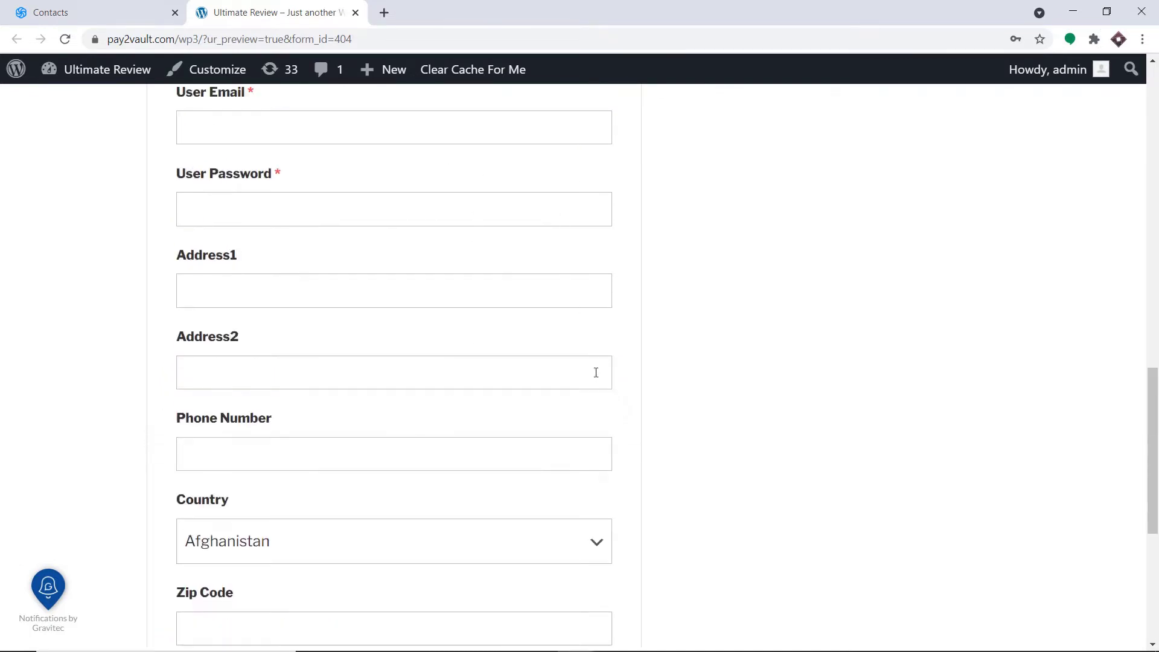
pyautogui.click(113, 5)
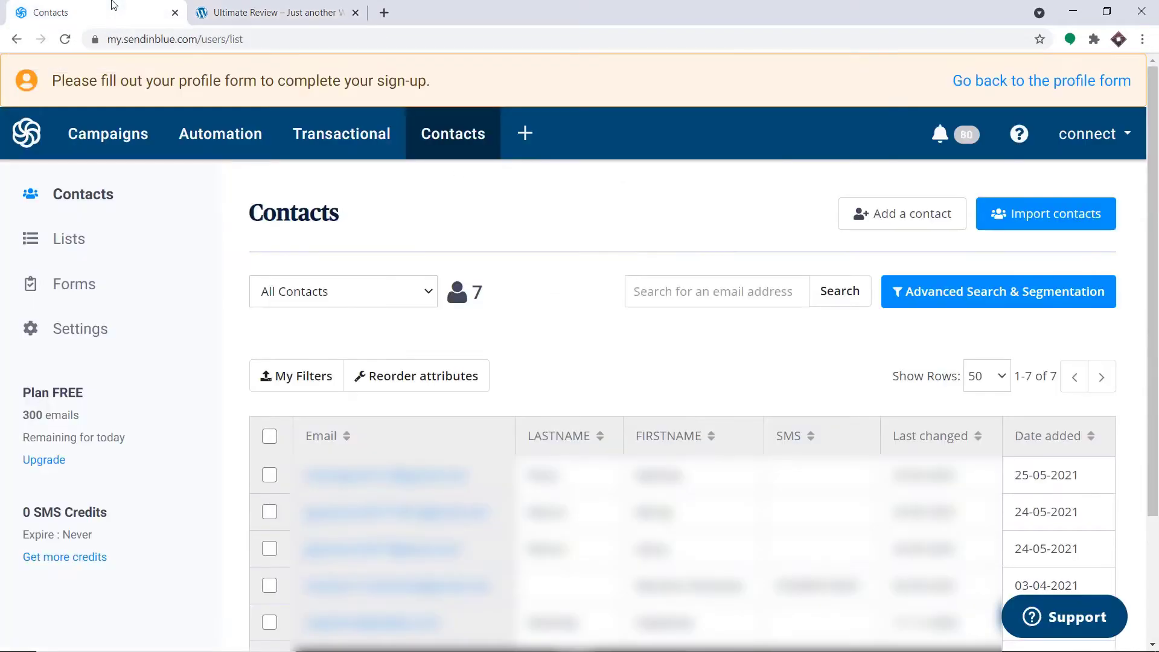
# - Reload the Sendinblue Contacts page and check that 8 contacts are now listed
pyautogui.click(65, 39)
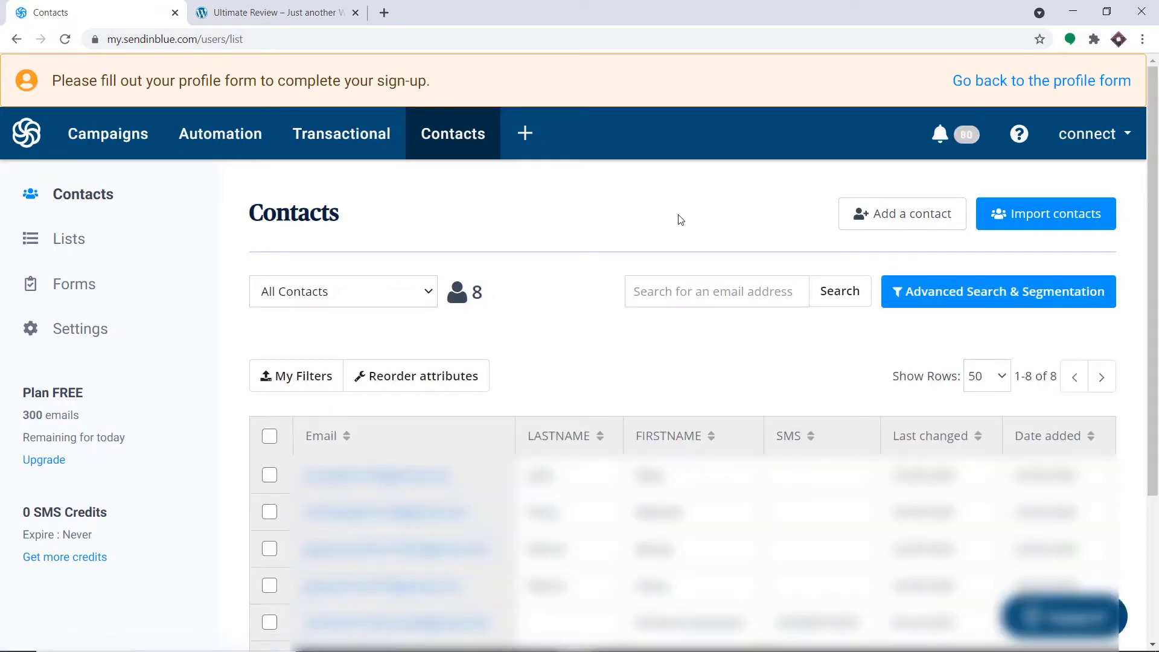
pyautogui.scroll(-3, 670, 224)
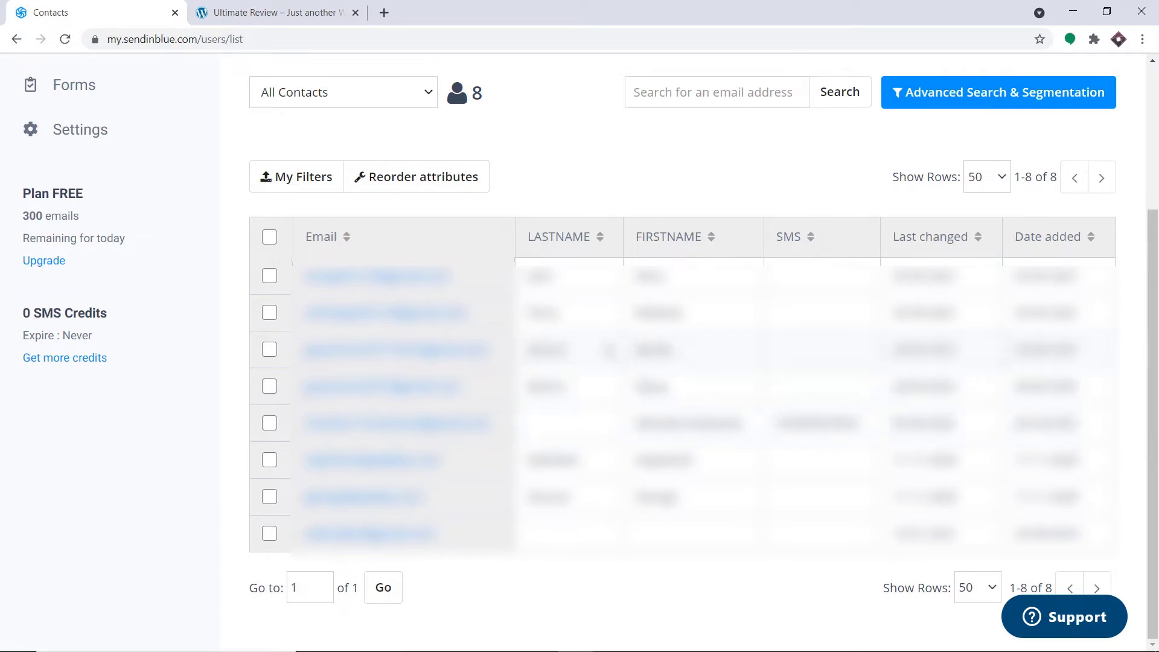
# - Go to pabbly.com in a new tab, sign in, and launch the Connect app
pyautogui.click(384, 12)
pyautogui.write('pabbly.com')
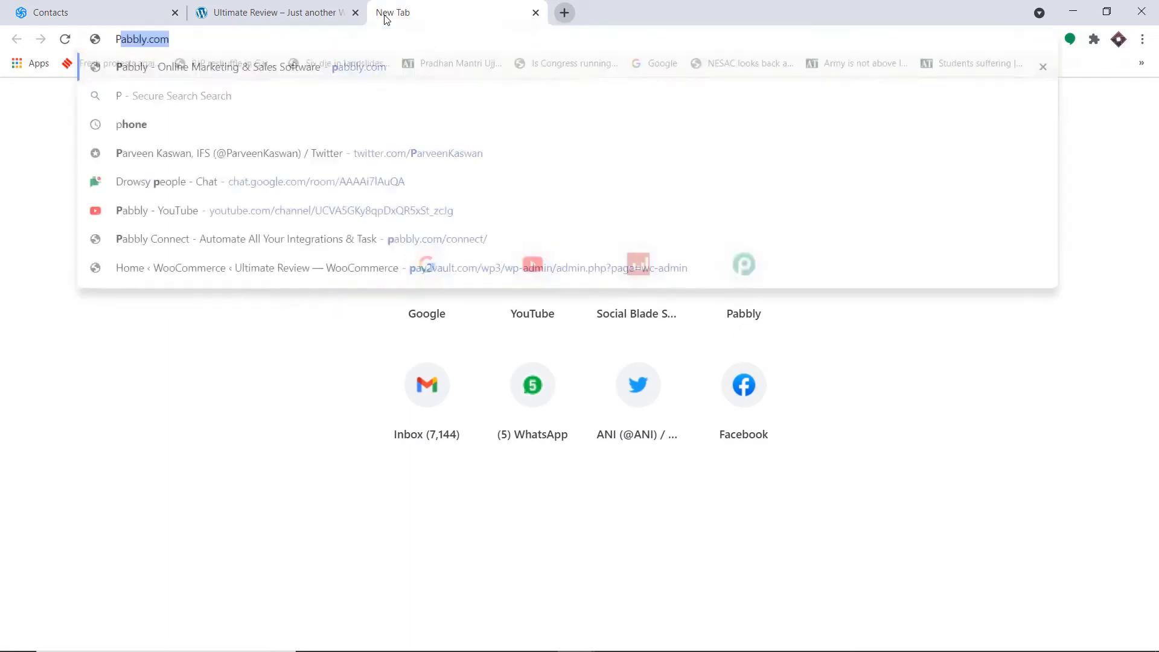
pyautogui.press('Return')
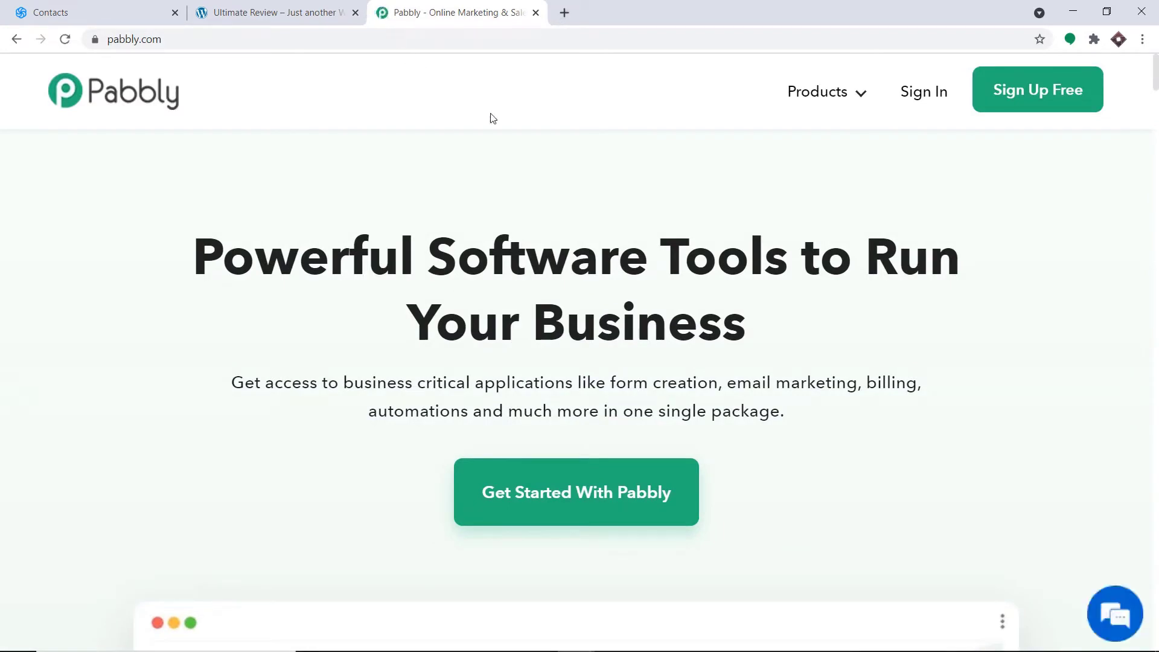
pyautogui.click(926, 97)
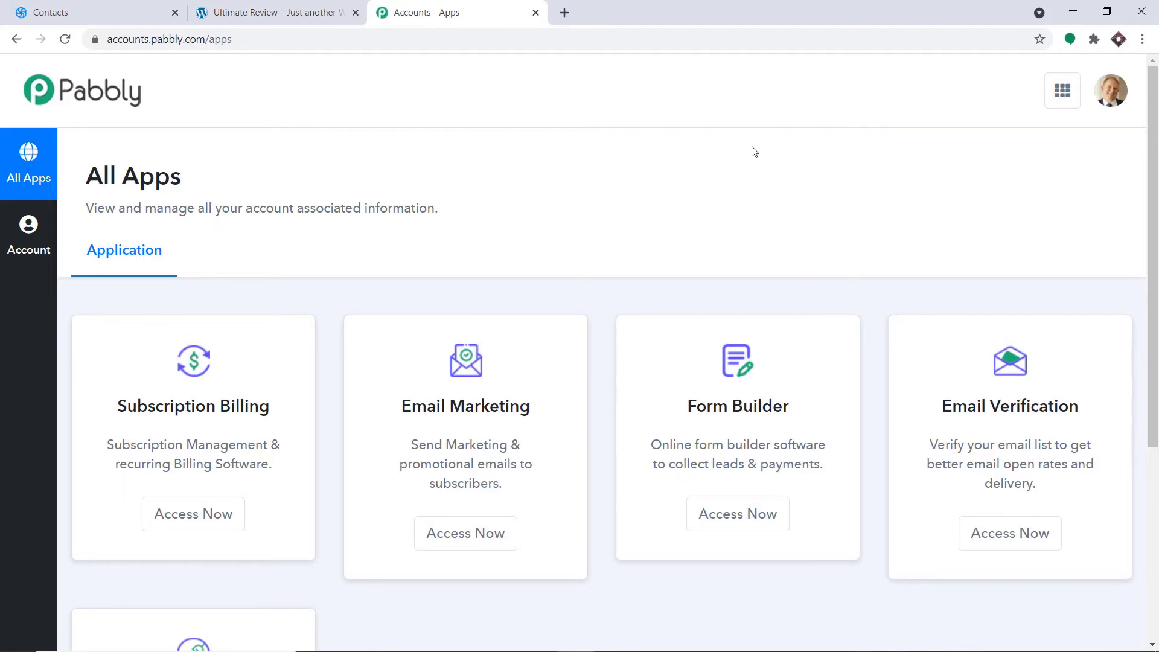
pyautogui.scroll(-5, 737, 161)
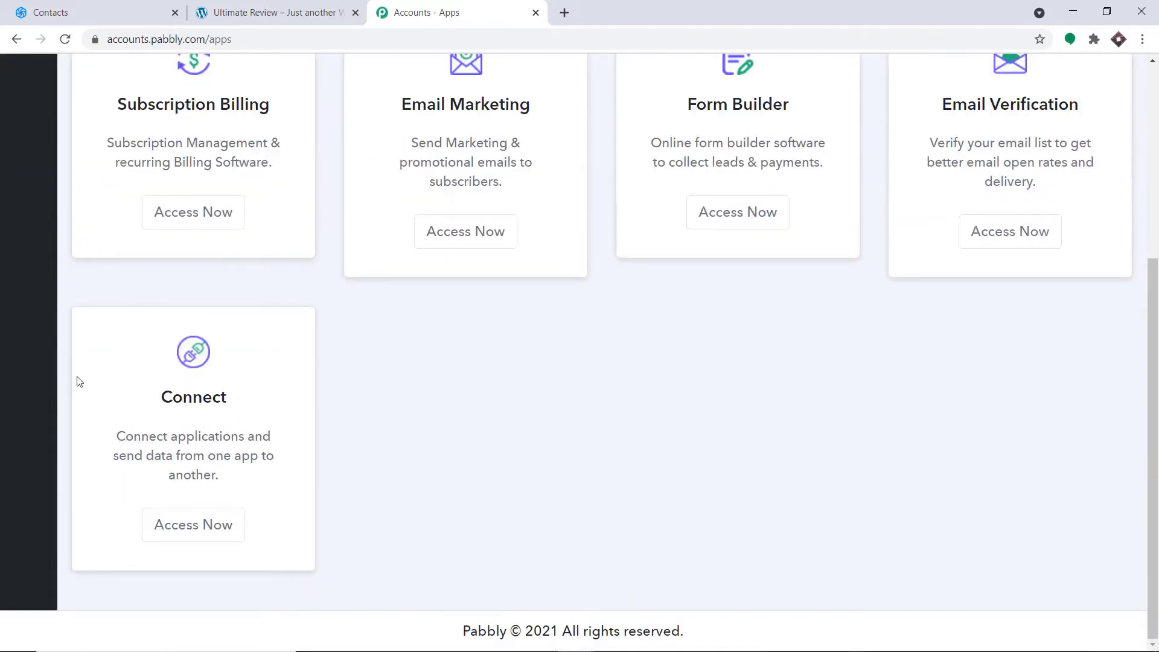
pyautogui.click(212, 535)
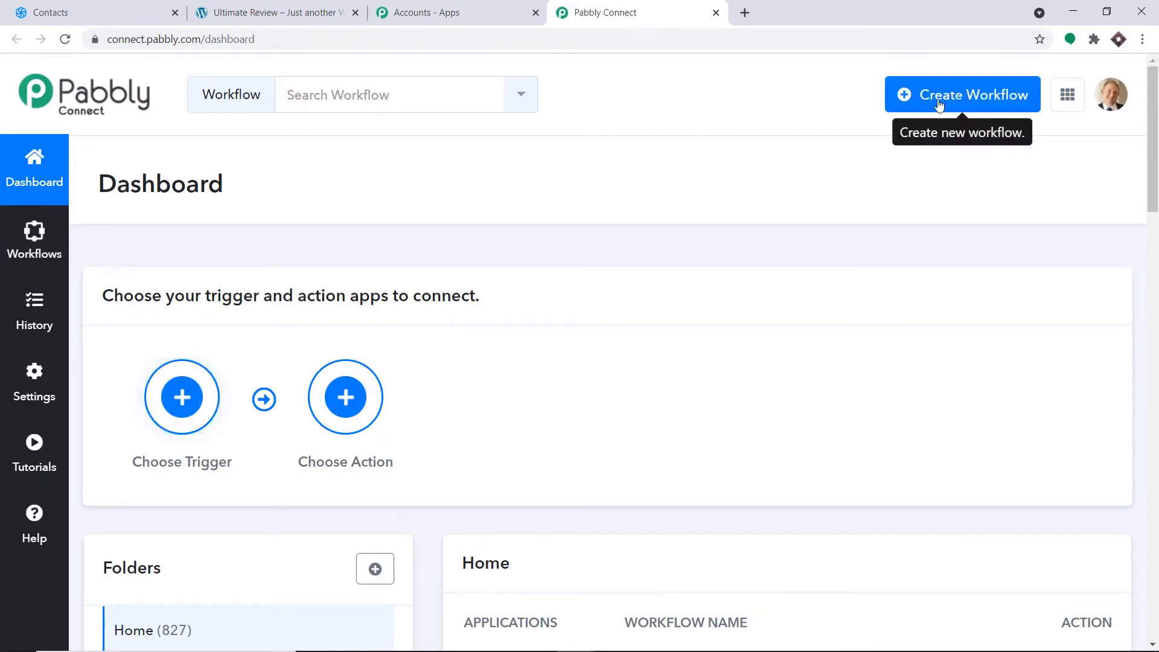
# - Disable the WordPress User workflow with its toggle in the dashboard list
pyautogui.scroll(-5, 833, 145)
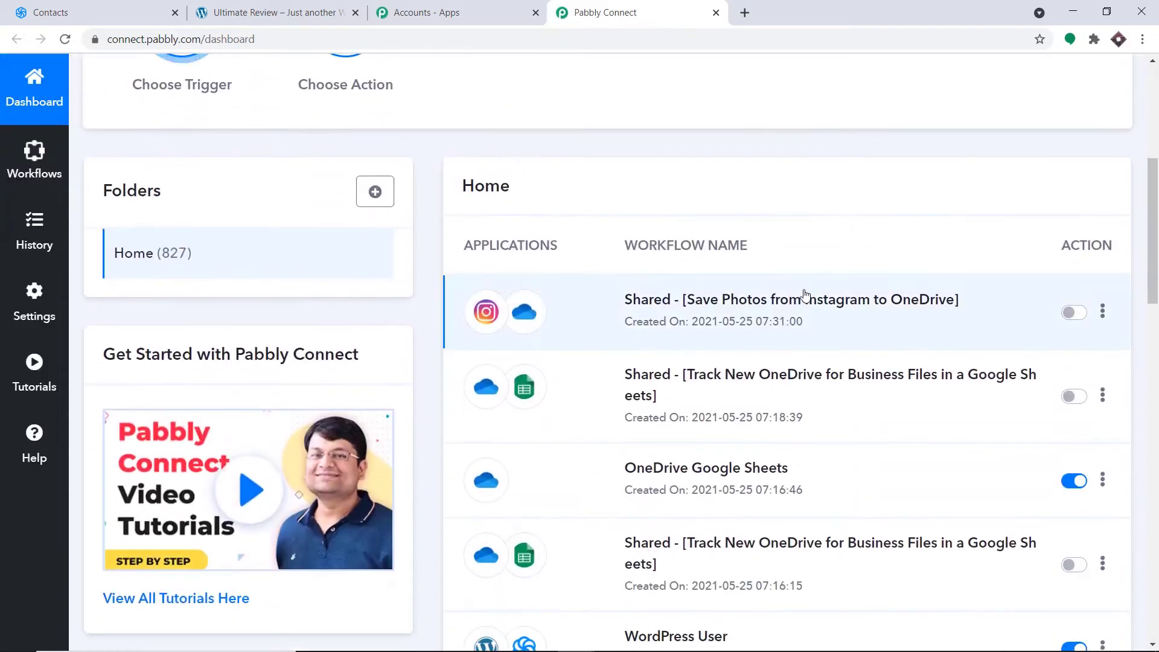
pyautogui.scroll(-2, 774, 350)
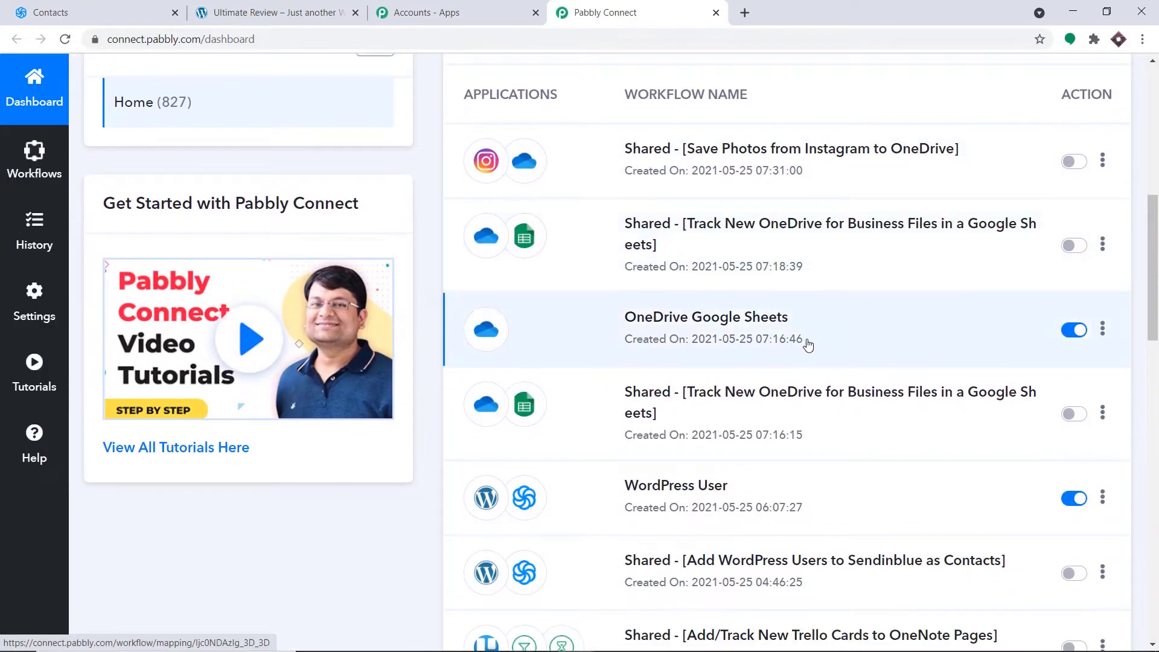
pyautogui.scroll(-1, 797, 336)
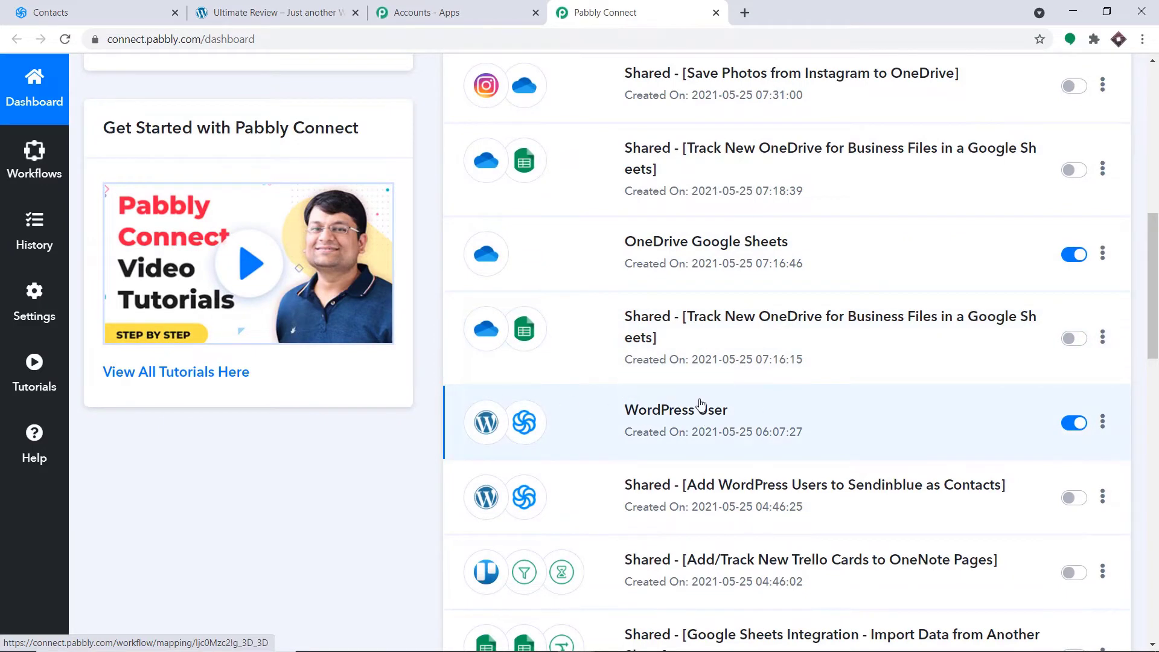
pyautogui.scroll(-2, 613, 388)
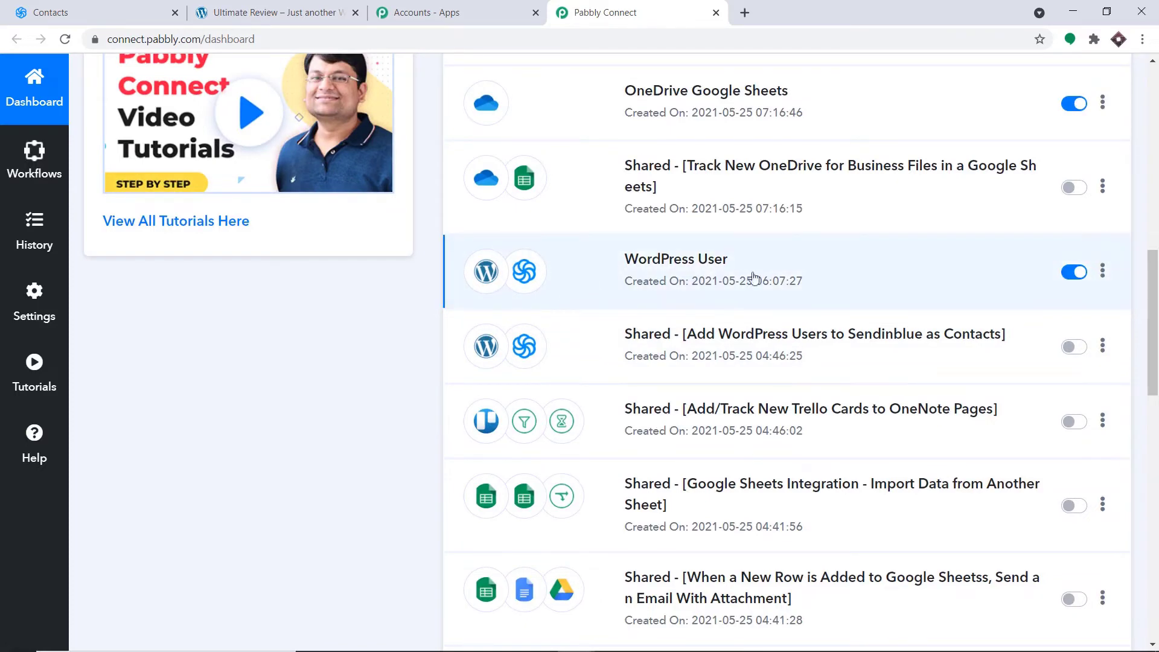
pyautogui.click(1072, 273)
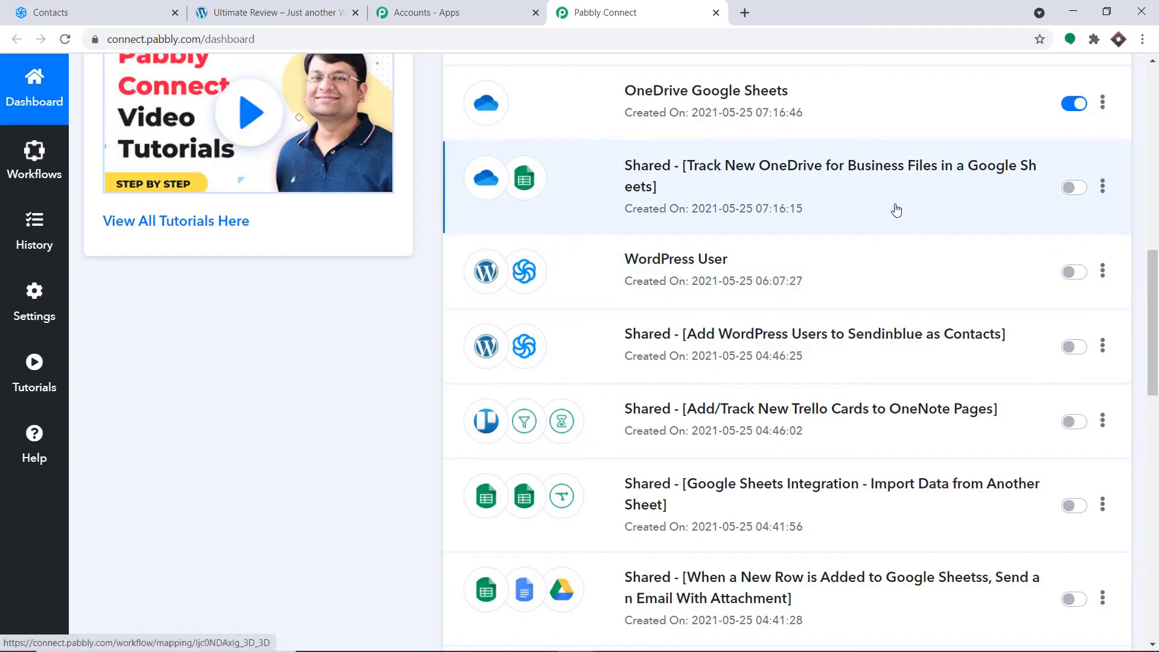
pyautogui.scroll(15, 887, 194)
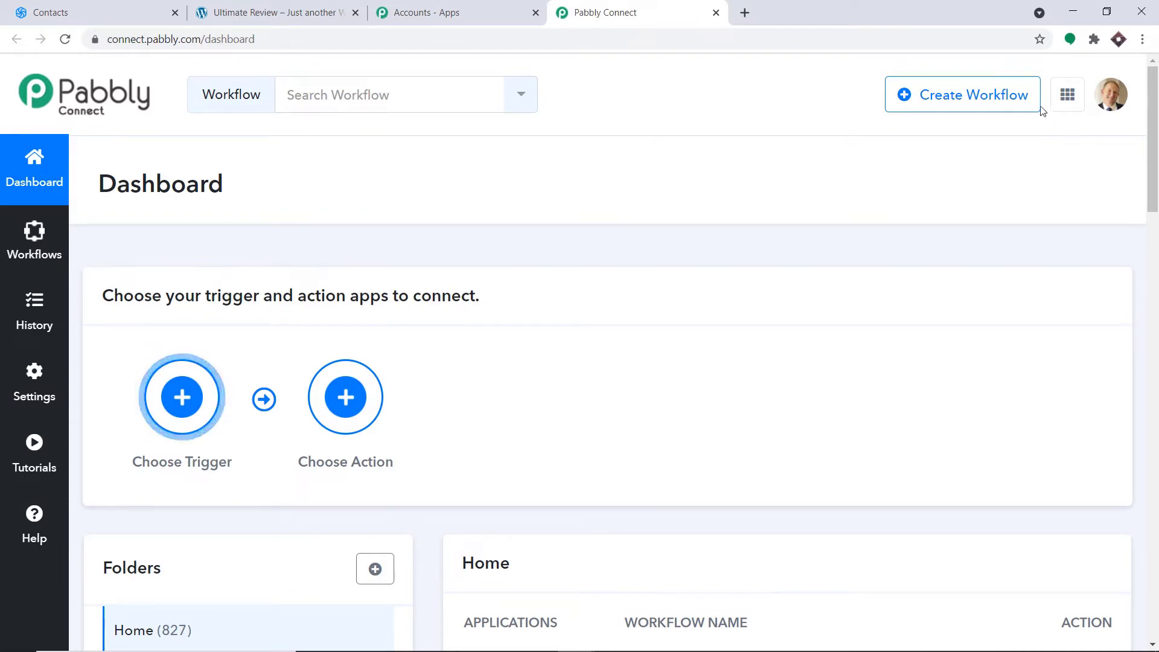
# - Create a new workflow named 'WordPress to SendinBlue'
pyautogui.click(987, 93)
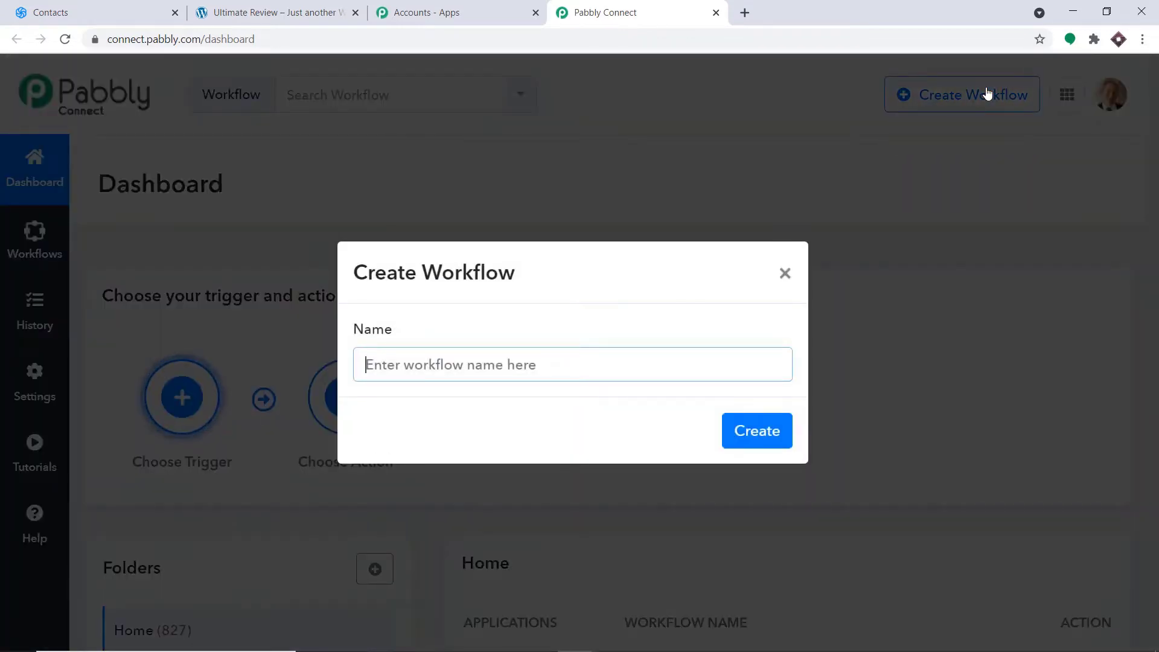
pyautogui.write('Word')
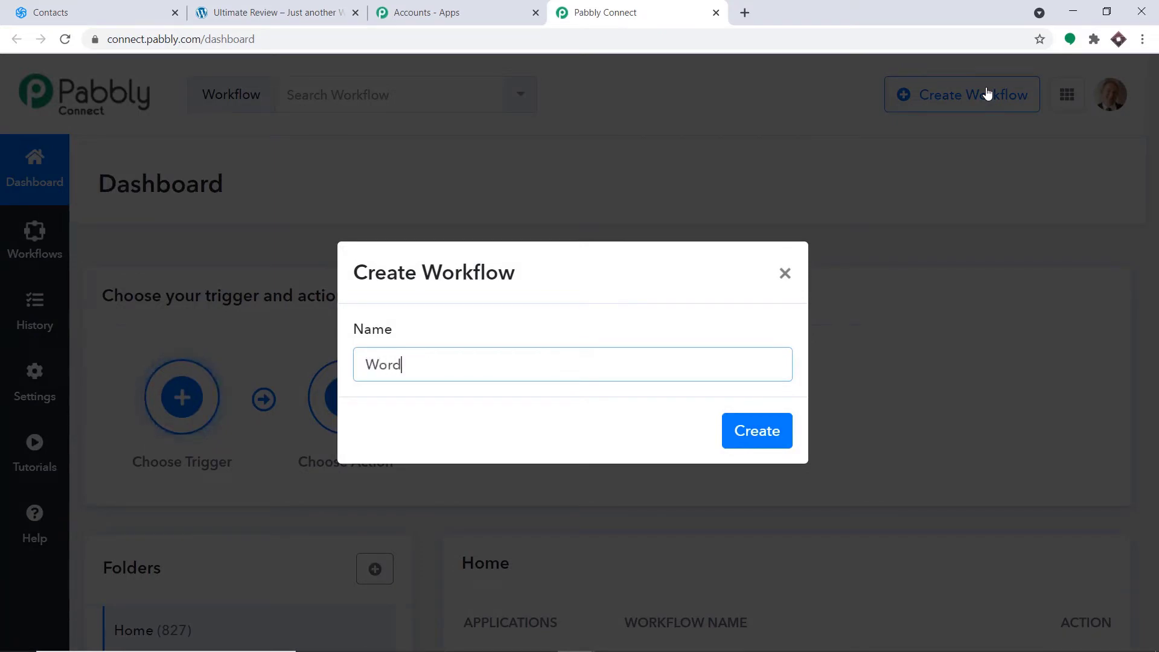
pyautogui.write('Press to Sendin')
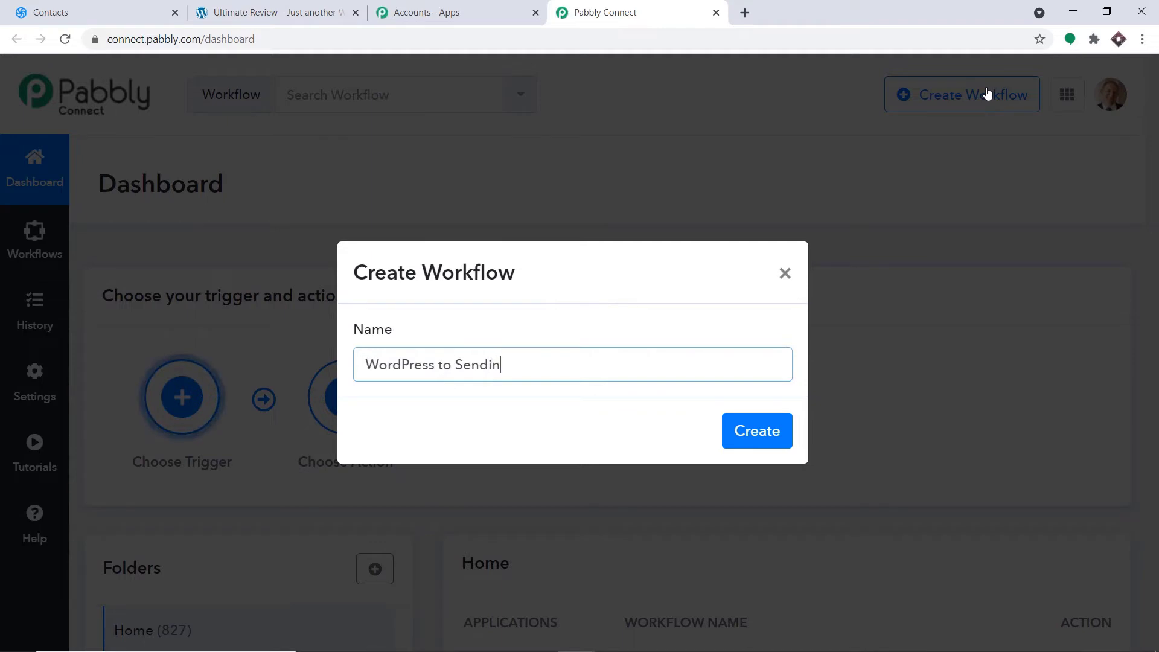
pyautogui.write('Blue')
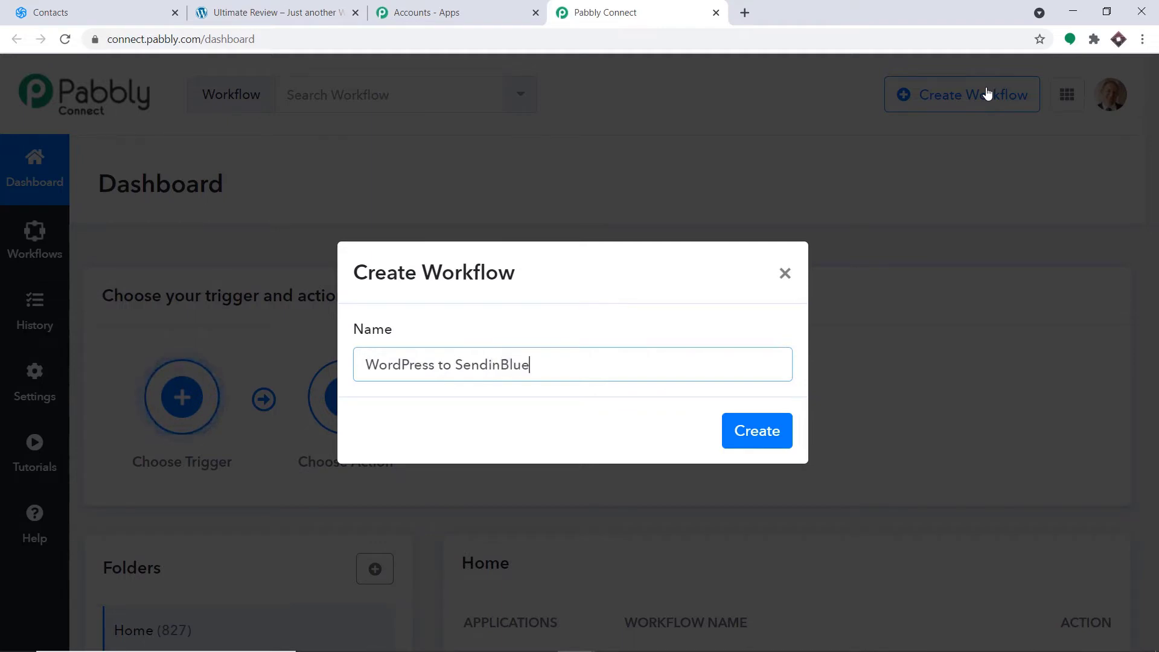
pyautogui.click(778, 429)
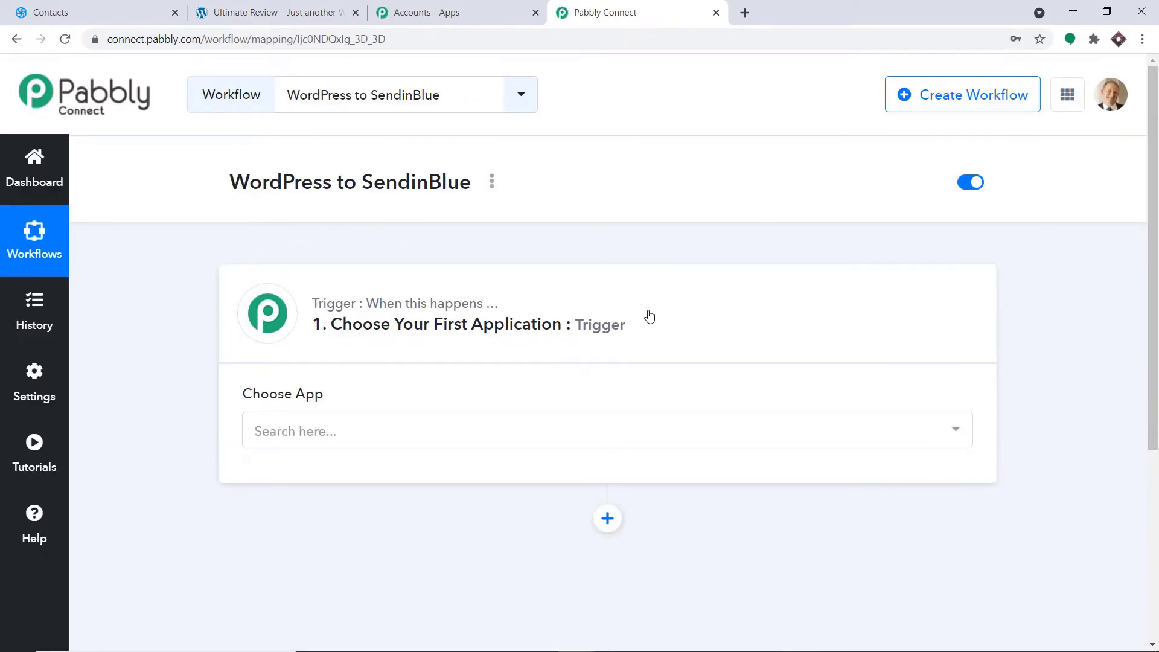
# - Set the trigger app to WordPress with the User Registers event
pyautogui.scroll(-1, 628, 338)
pyautogui.click(607, 361)
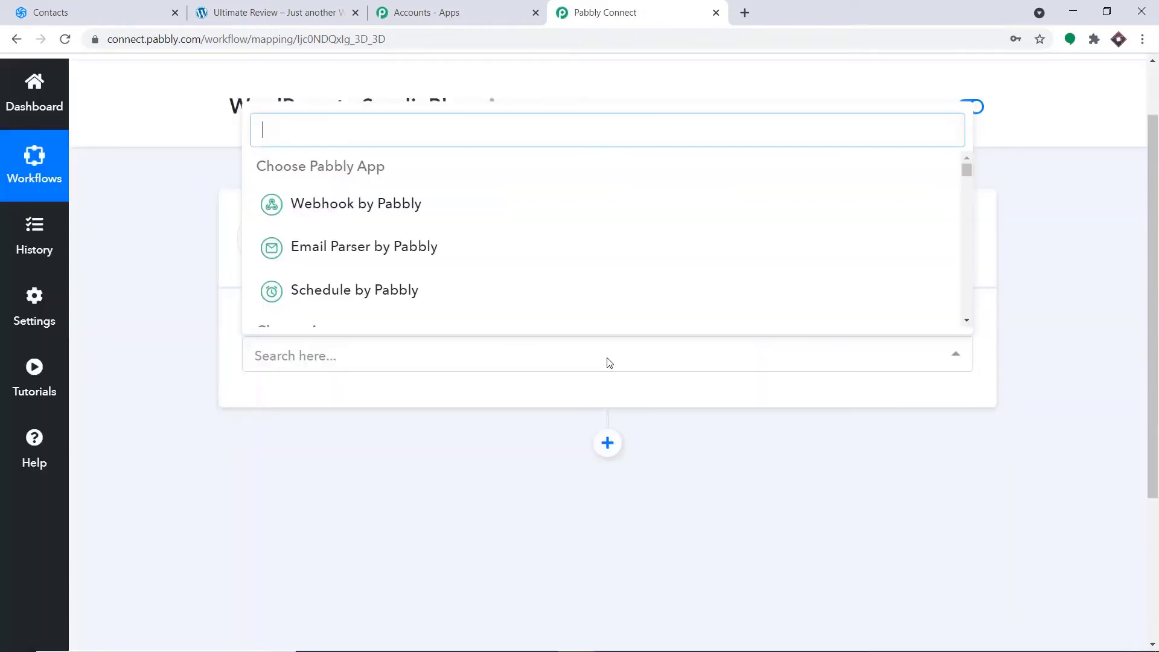
pyautogui.write('wo')
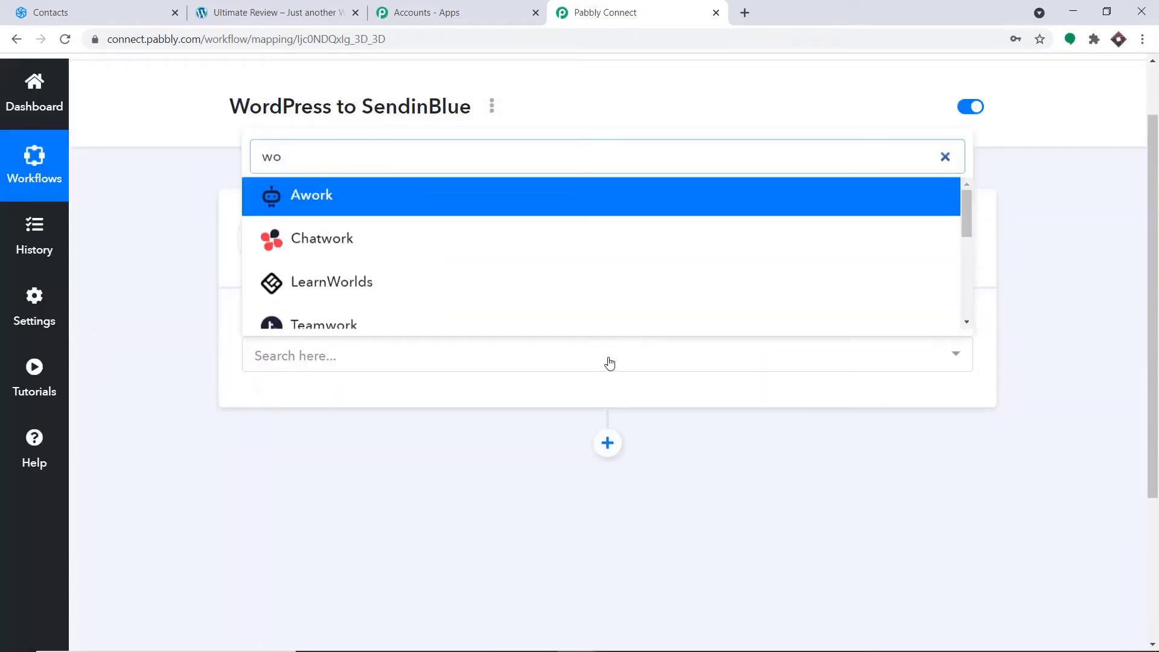
pyautogui.write('rdpr')
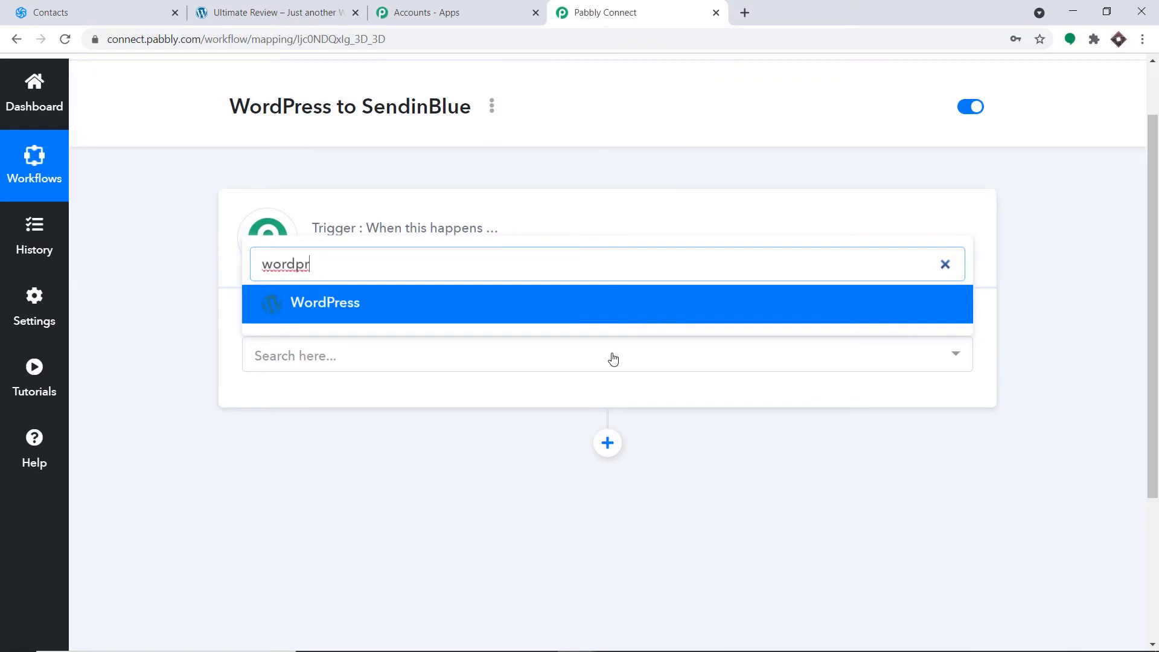
pyautogui.click(628, 324)
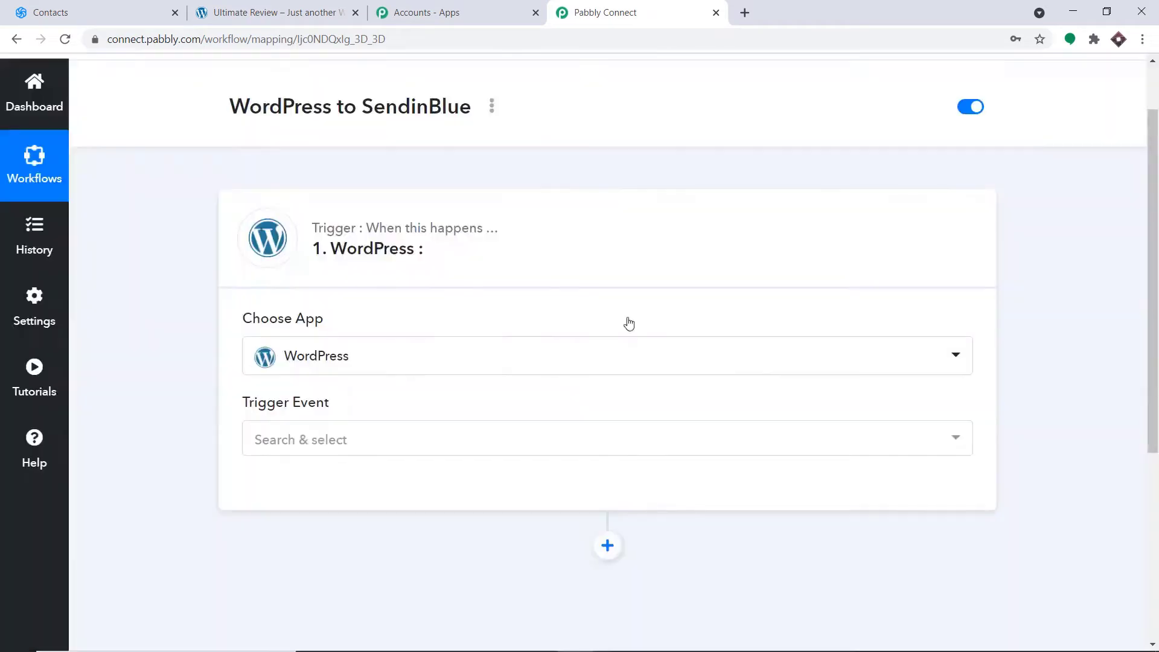
pyautogui.scroll(-1, 497, 344)
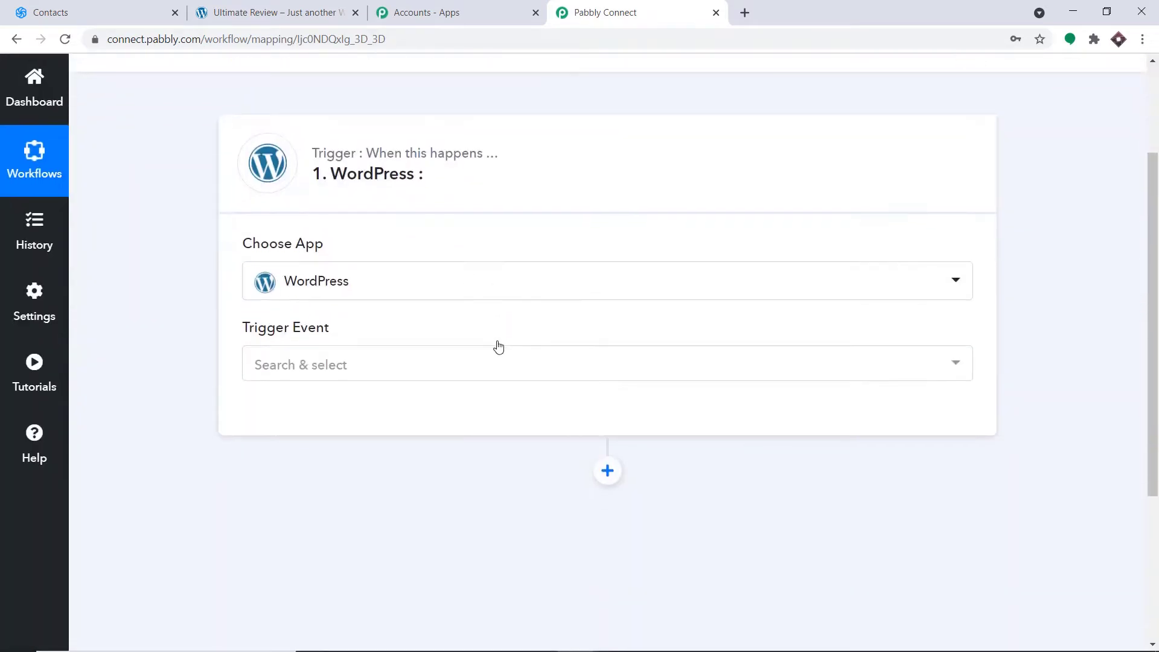
pyautogui.click(457, 361)
pyautogui.scroll(-8, 621, 244)
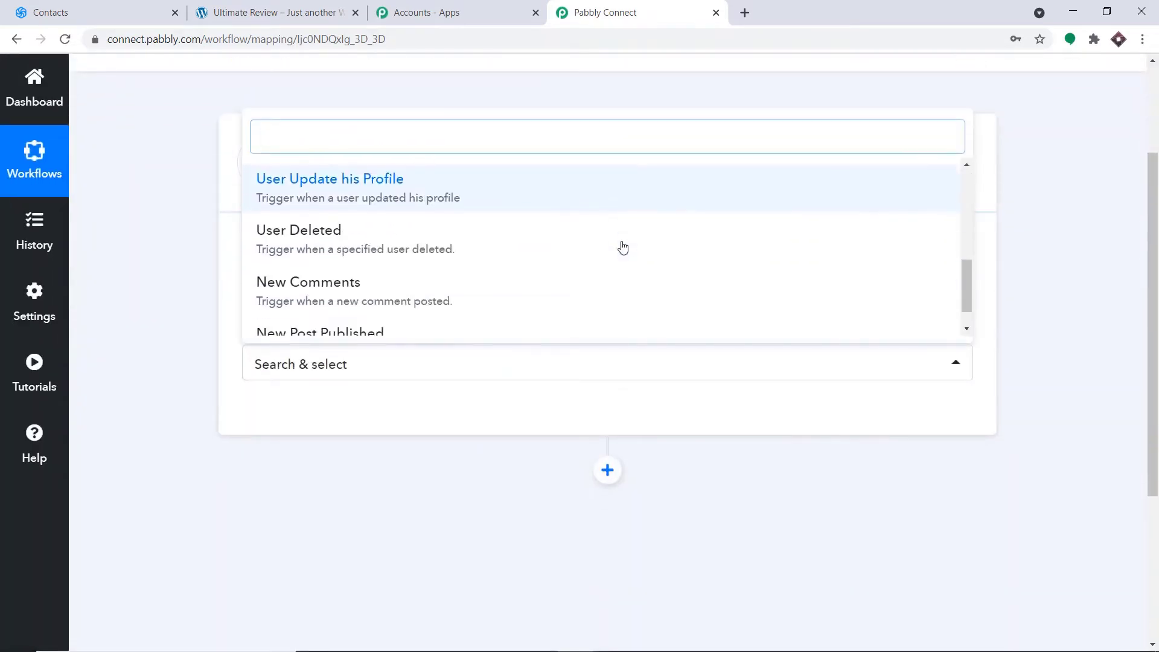
pyautogui.scroll(1, 572, 265)
pyautogui.scroll(1, 572, 265)
pyautogui.scroll(-2, 566, 263)
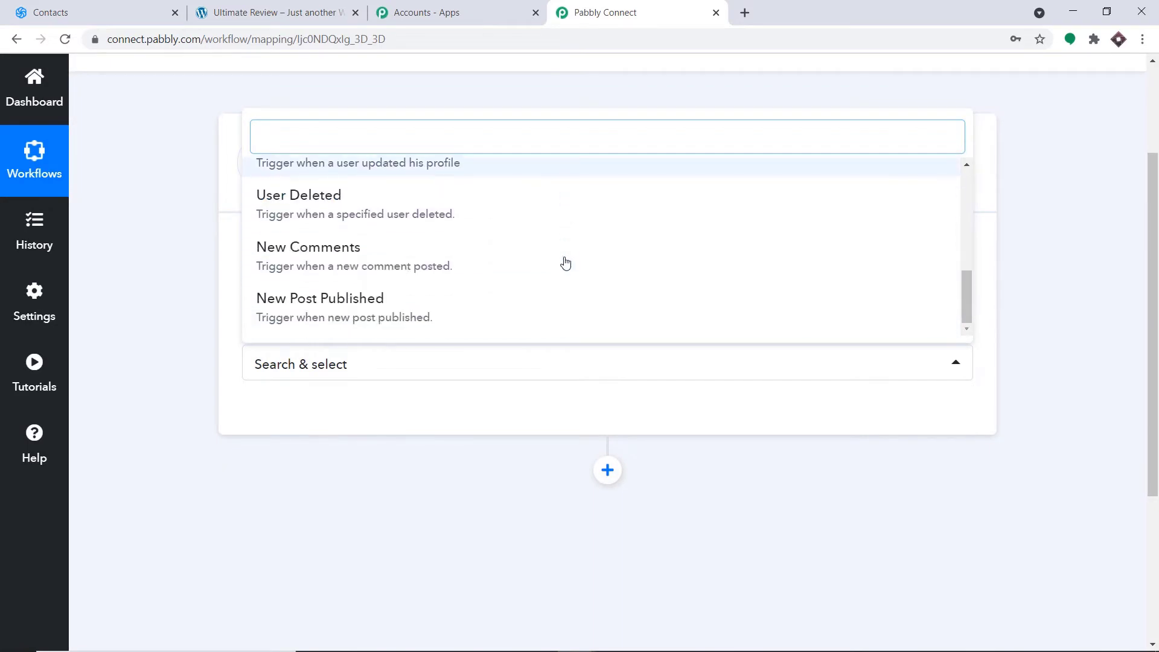
pyautogui.scroll(3, 565, 263)
pyautogui.click(500, 202)
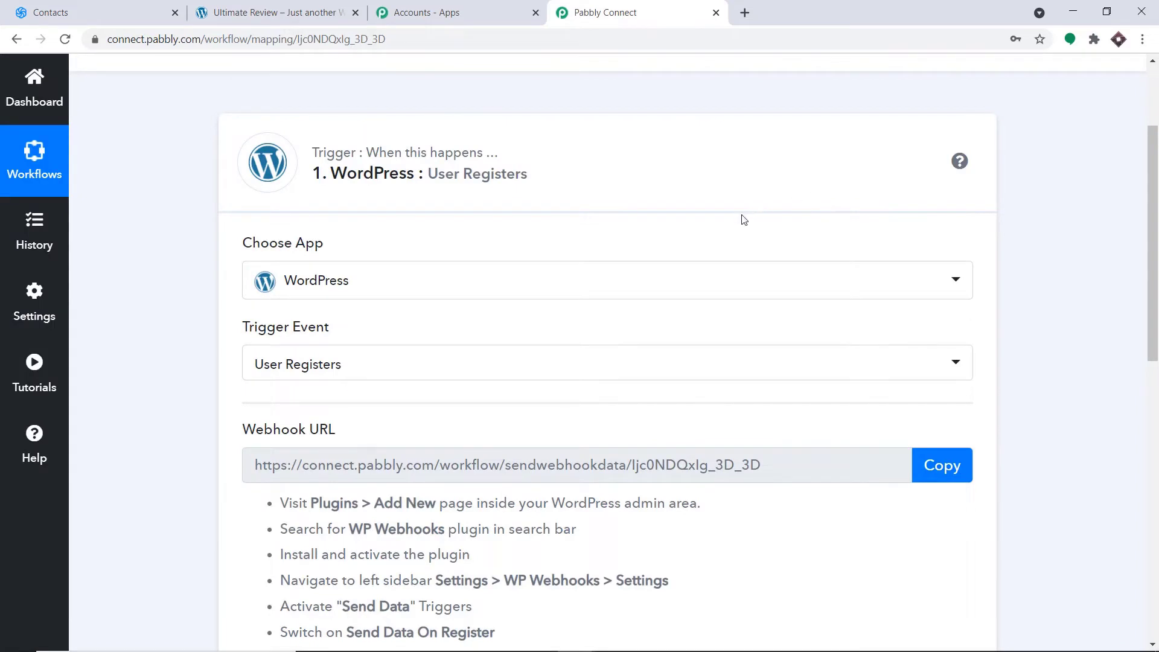
# - Copy 'WP Webhooks' from the trigger's webhook instructions and return to the WordPress tab
pyautogui.scroll(-1, 744, 220)
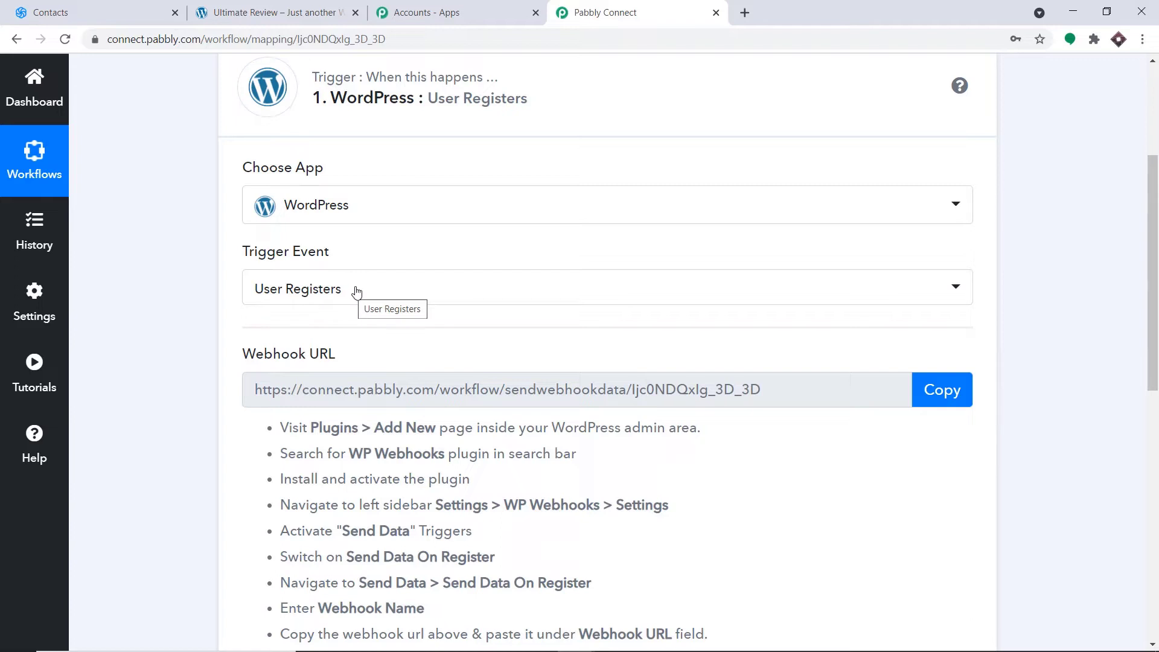
pyautogui.scroll(-1, 376, 290)
pyautogui.scroll(-1, 377, 287)
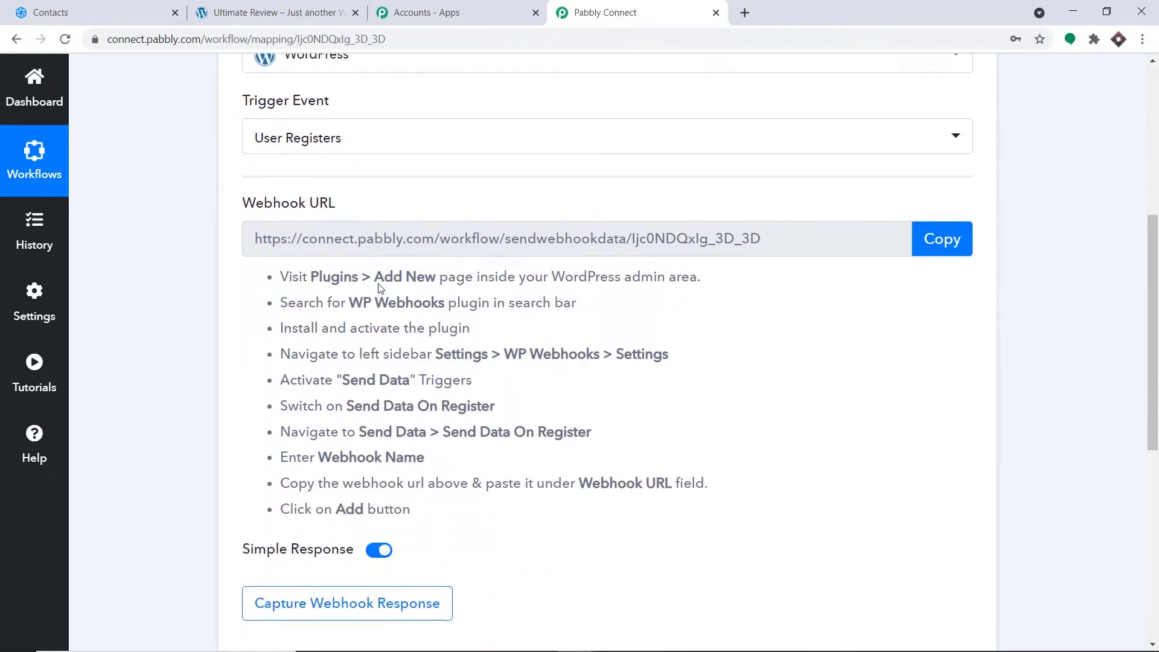
pyautogui.moveTo(450, 308); pyautogui.dragTo(355, 307)
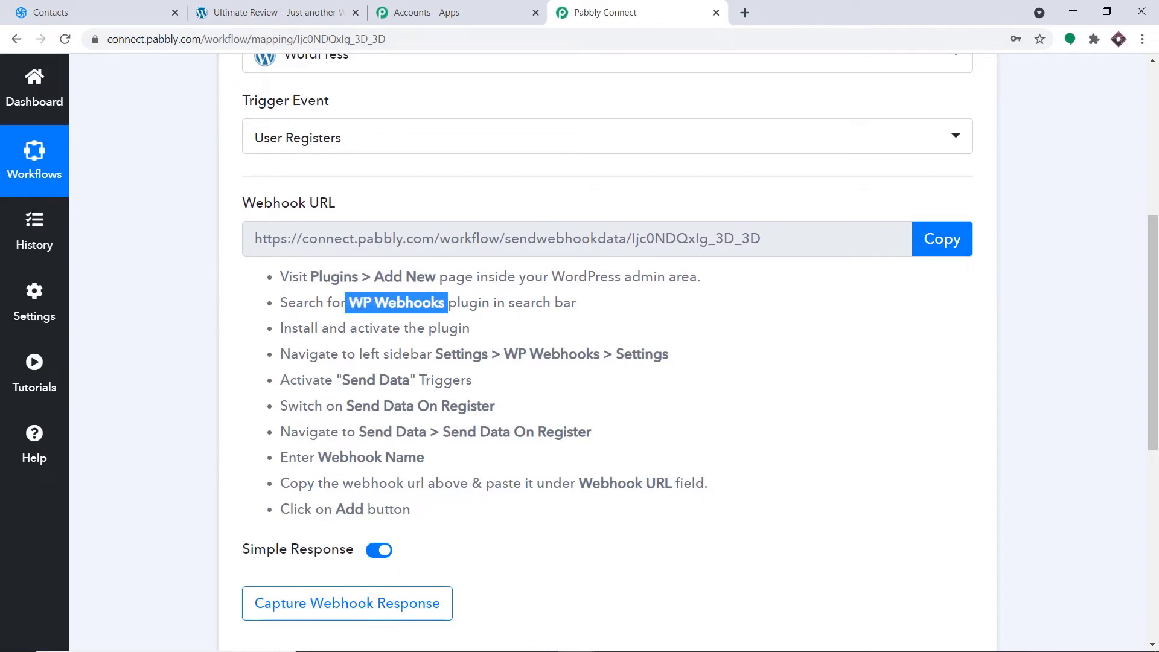
pyautogui.rightClick(358, 306)
pyautogui.click(364, 313)
pyautogui.click(311, 14)
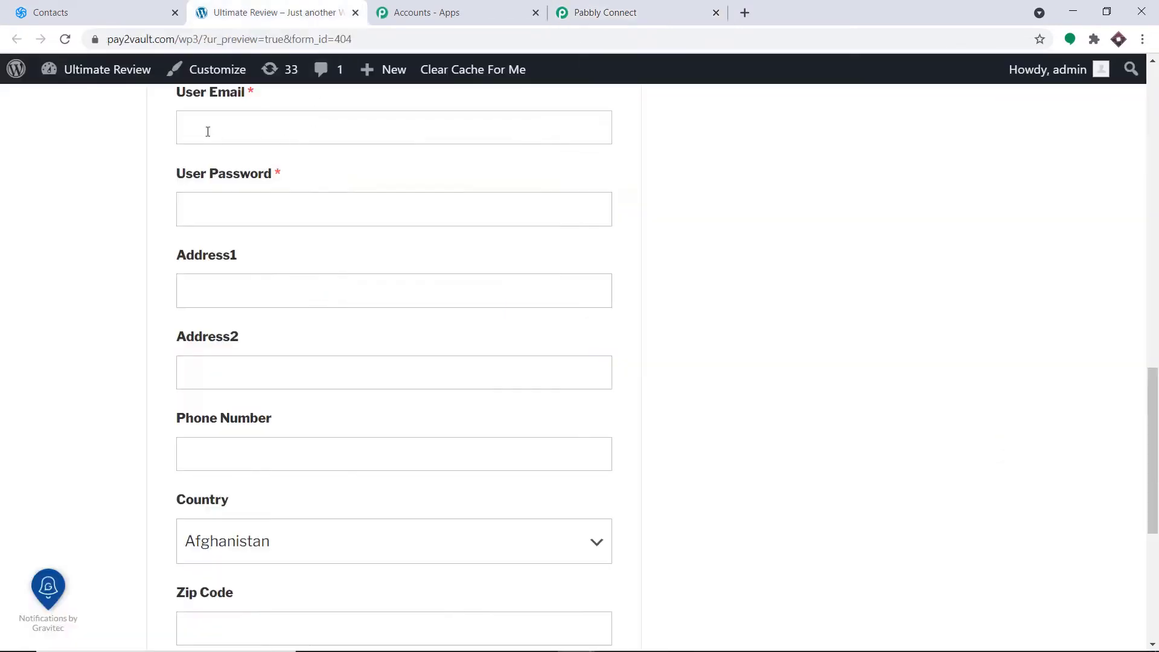
# - Open the WordPress dashboard, then its installed Plugins page, in new tabs
pyautogui.moveTo(120, 72)
pyautogui.rightClick(95, 100)
pyautogui.click(145, 106)
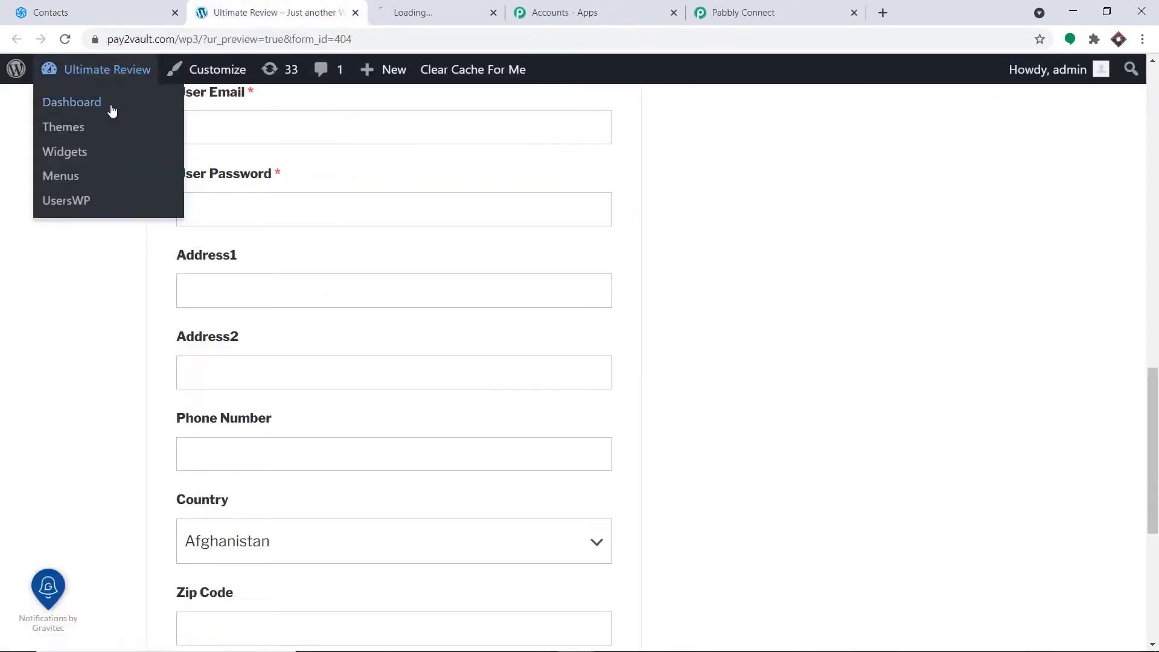
pyautogui.click(410, 6)
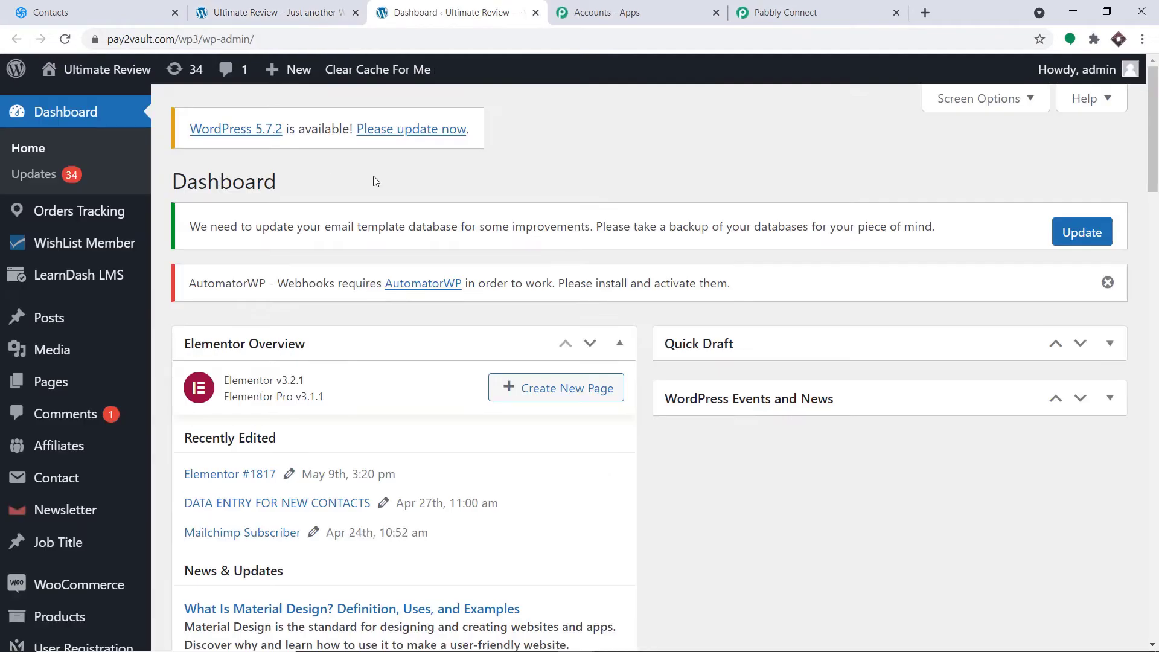
pyautogui.scroll(-2, 374, 181)
pyautogui.scroll(-4, 378, 184)
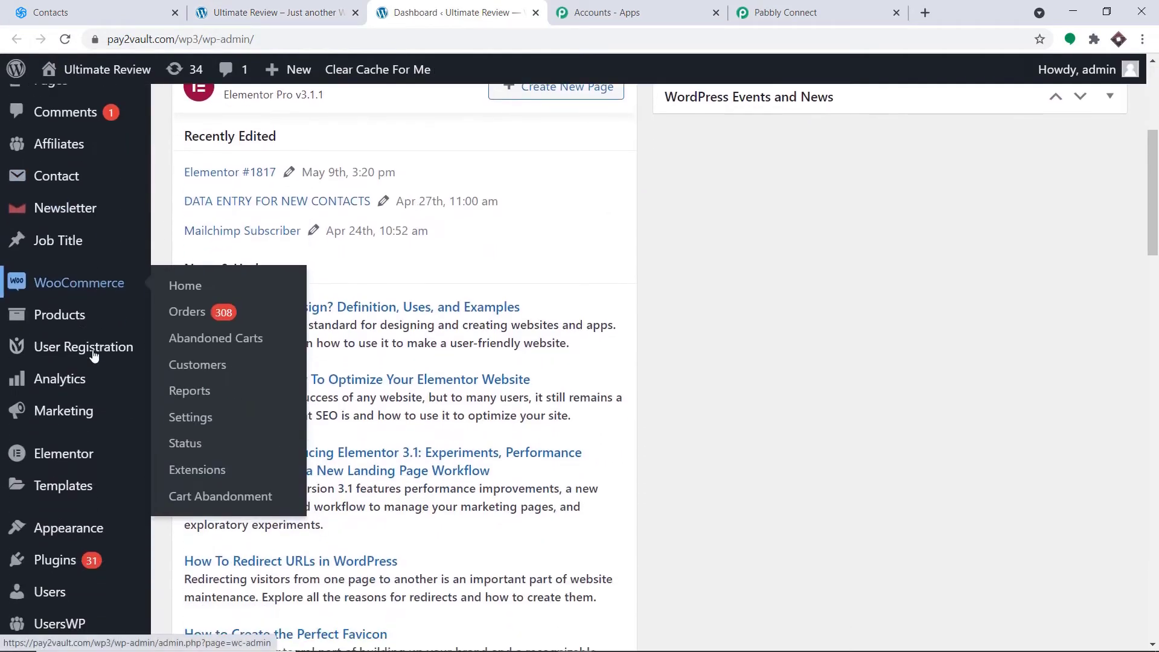
pyautogui.scroll(-1, 85, 422)
pyautogui.moveTo(79, 489)
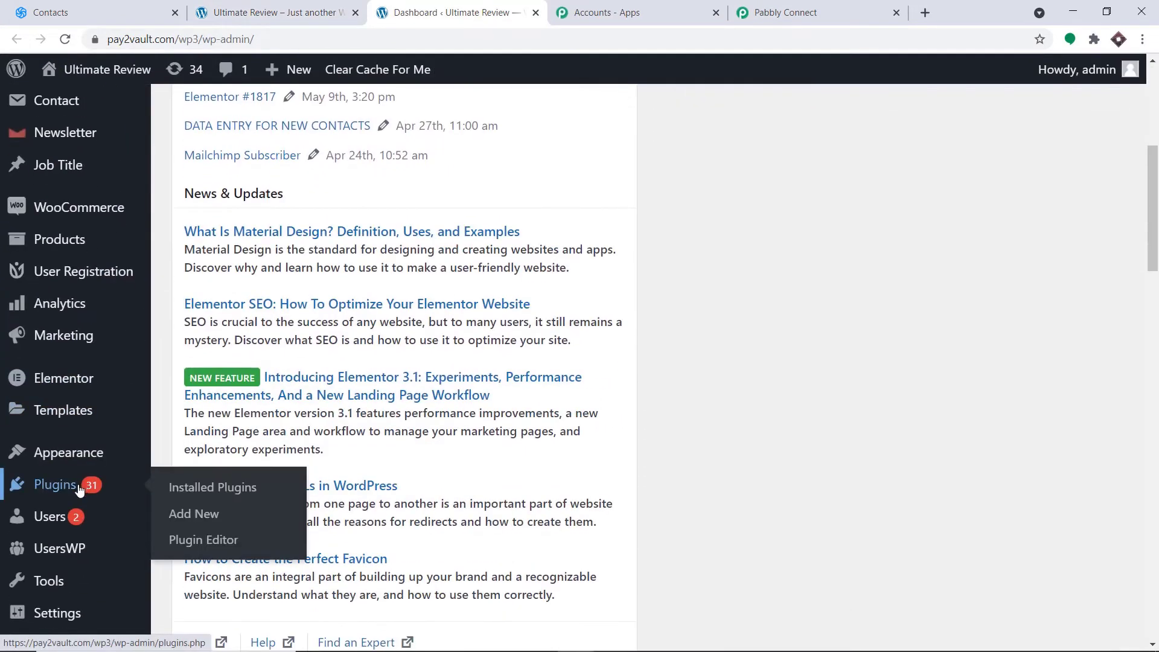
pyautogui.rightClick(212, 487)
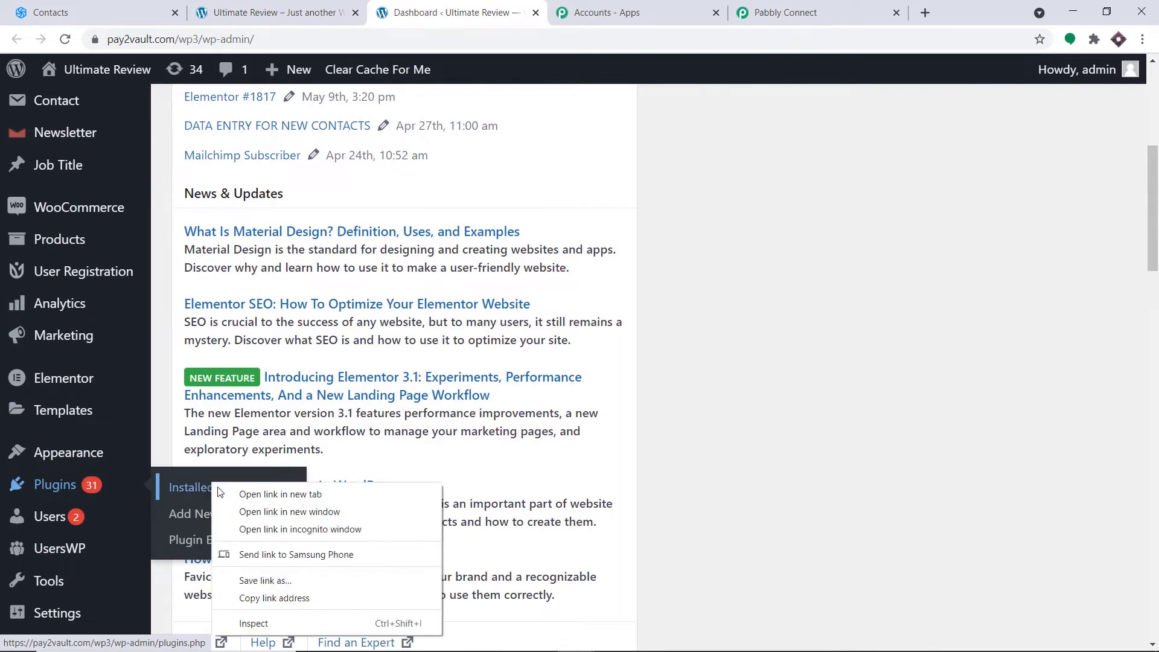
pyautogui.click(241, 493)
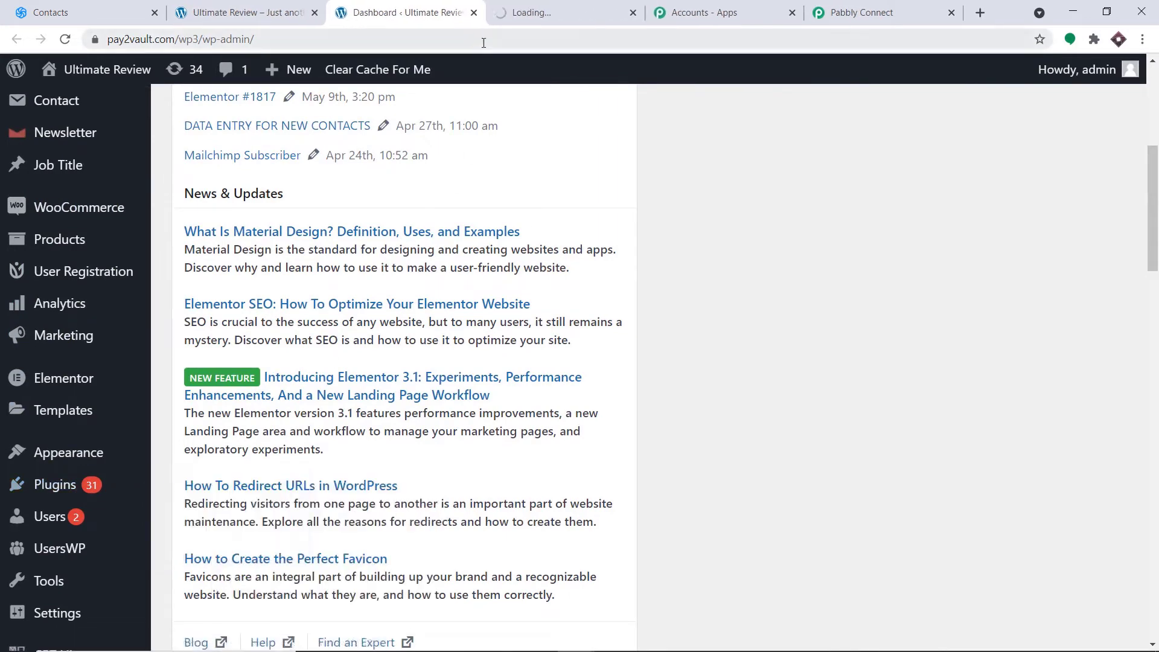
pyautogui.click(526, 12)
# - Filter the installed plugins list to WP Webhooks
pyautogui.scroll(-4, 658, 180)
pyautogui.scroll(-6, 657, 180)
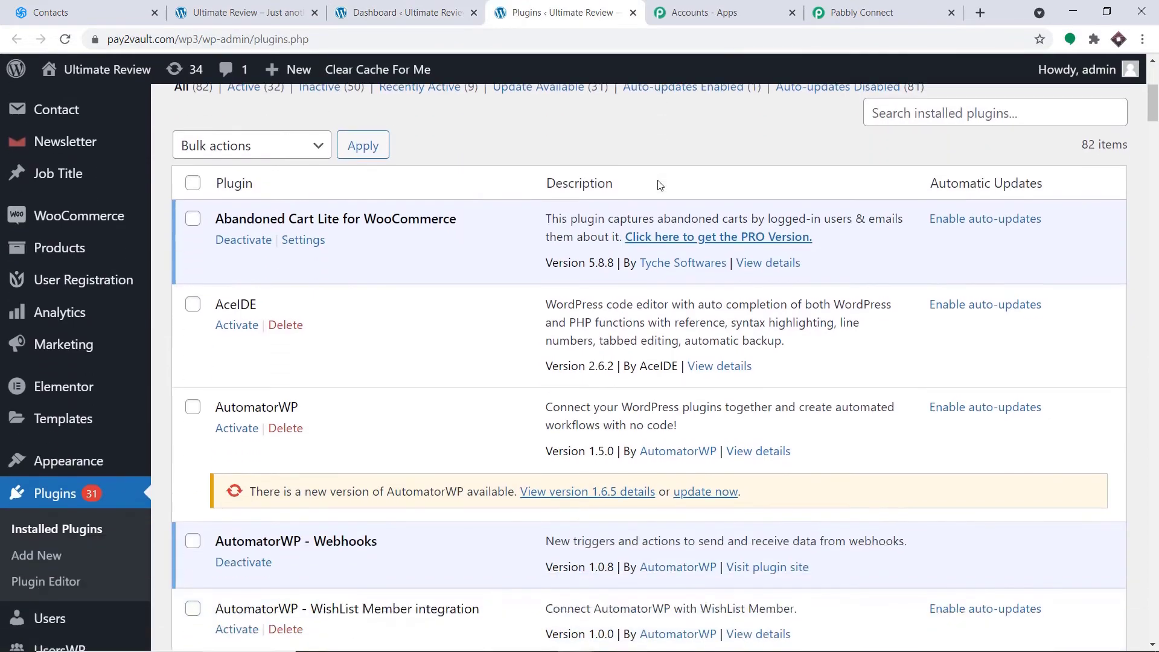
pyautogui.scroll(7, 657, 180)
pyautogui.click(894, 264)
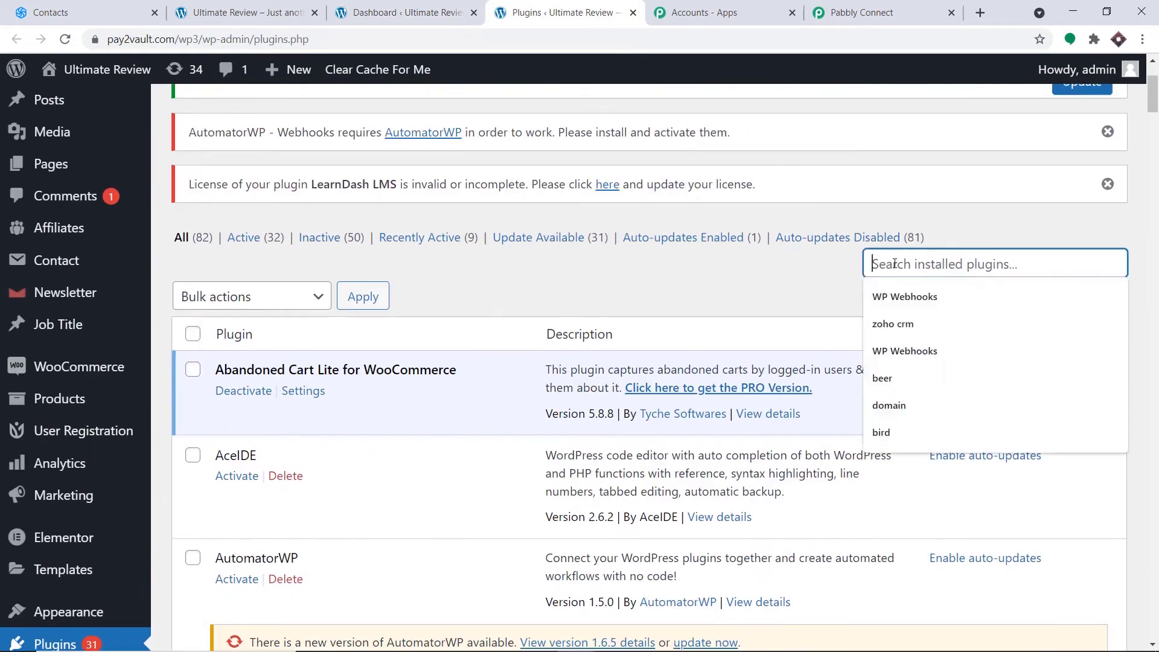
pyautogui.click(921, 299)
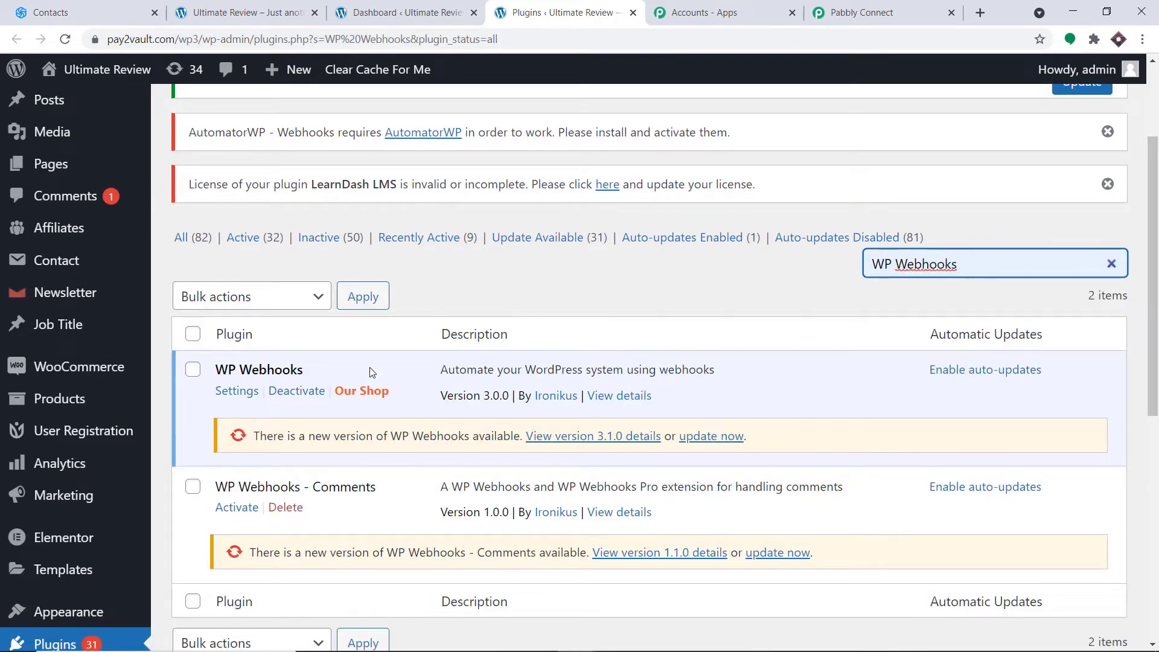
pyautogui.scroll(3, 502, 318)
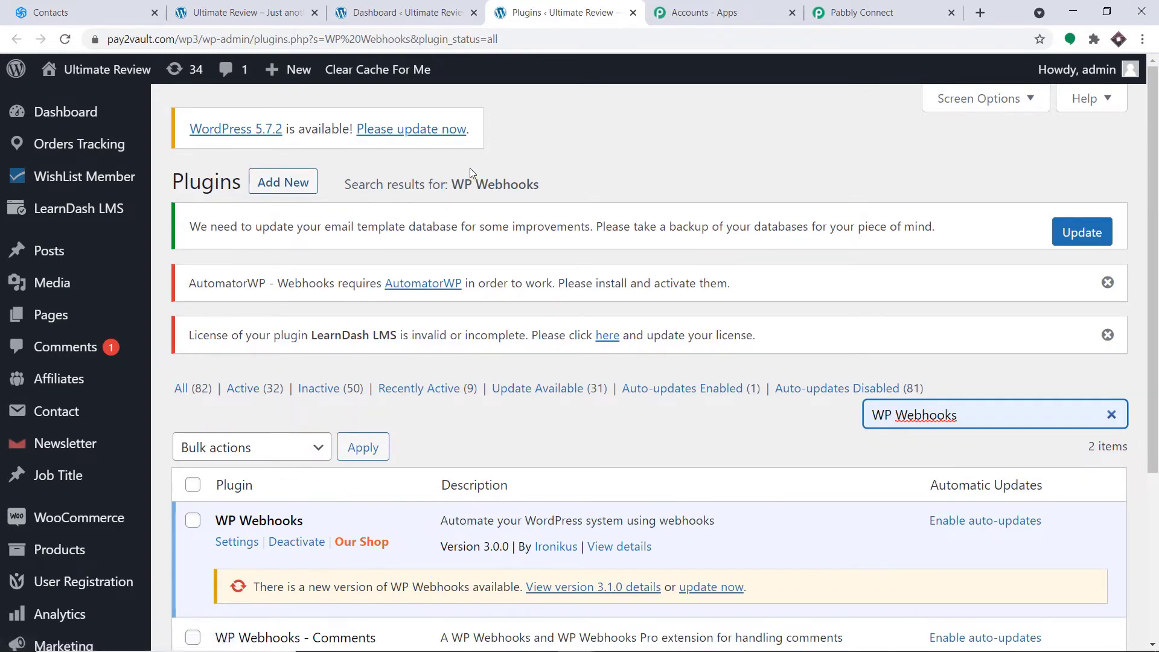
pyautogui.scroll(-5, 470, 173)
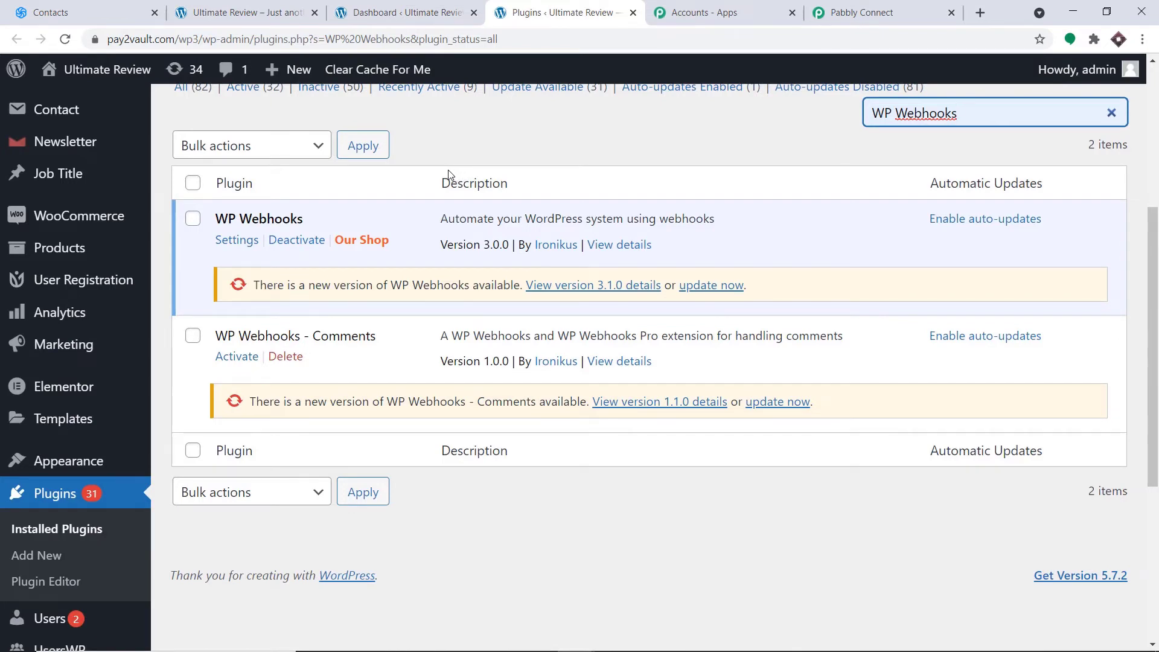
# - In WP Webhooks Send Data settings, pick Send Data On Register and start adding a webhook URL
pyautogui.click(238, 241)
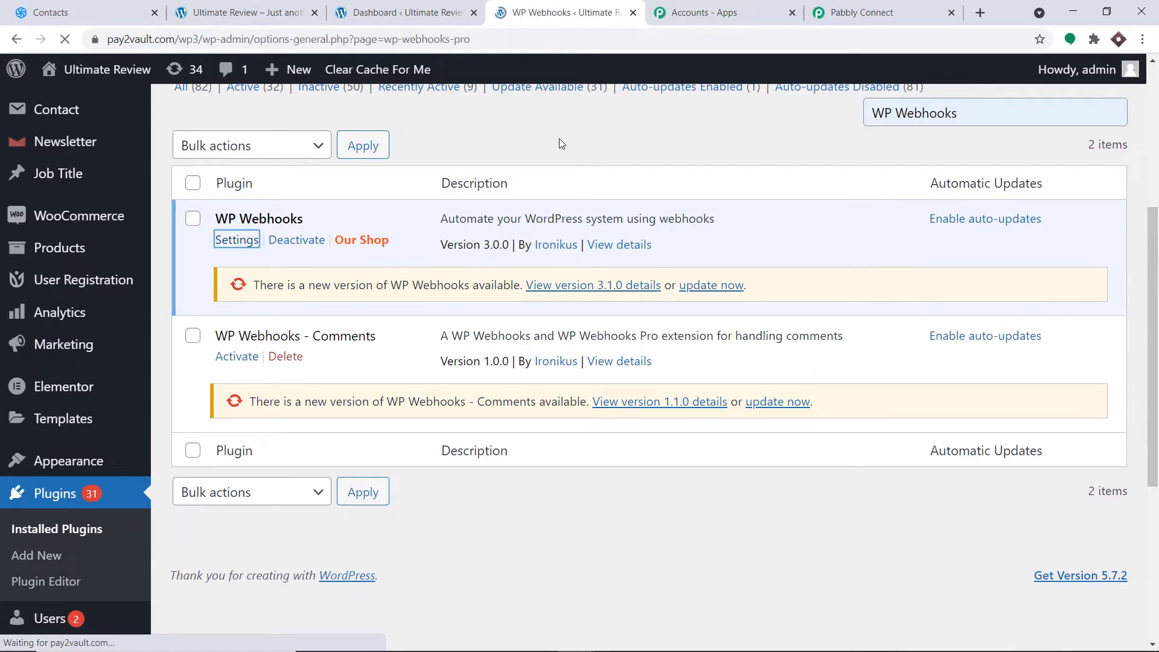
pyautogui.scroll(-1, 640, 147)
pyautogui.scroll(-2, 640, 147)
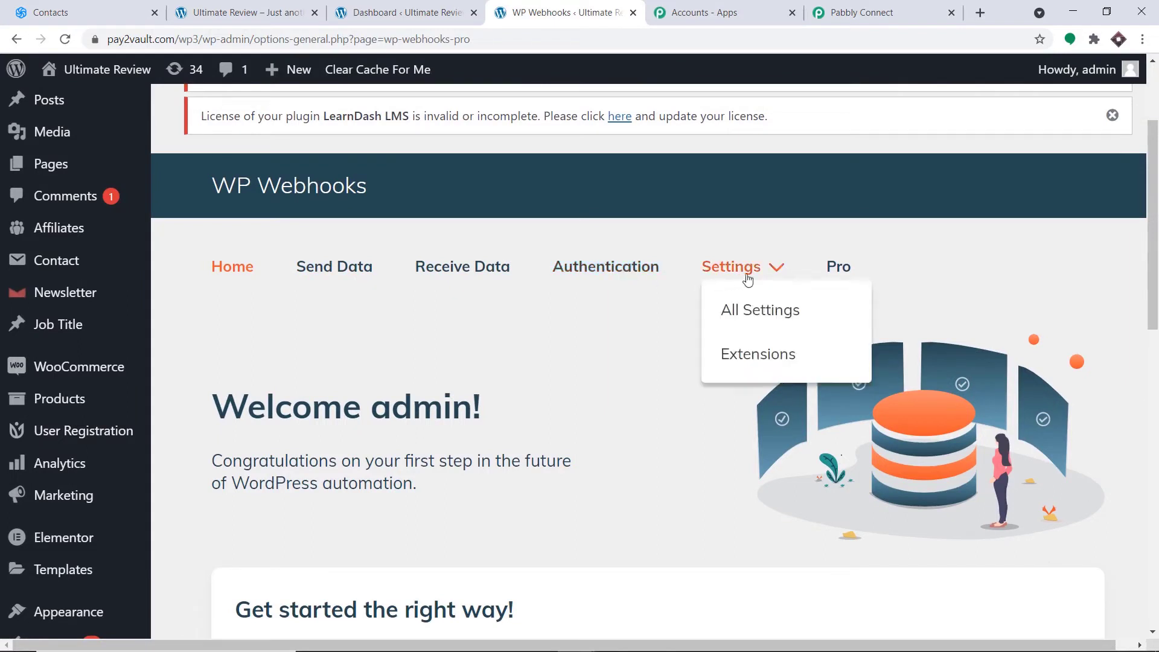
pyautogui.click(363, 272)
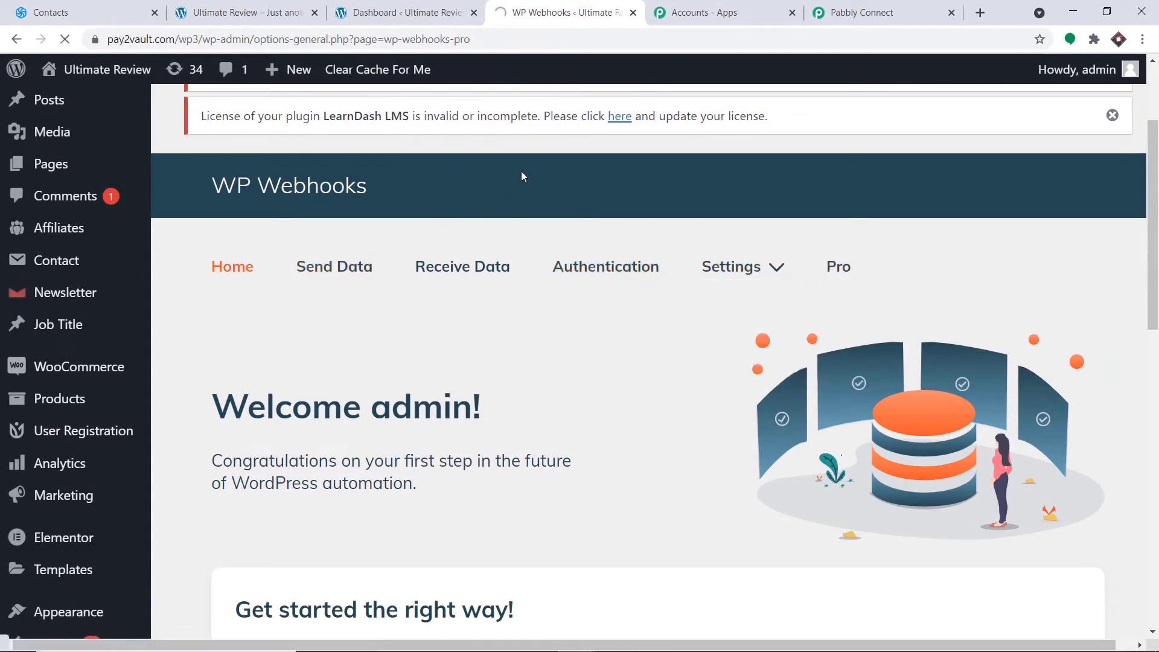
pyautogui.scroll(-6, 502, 235)
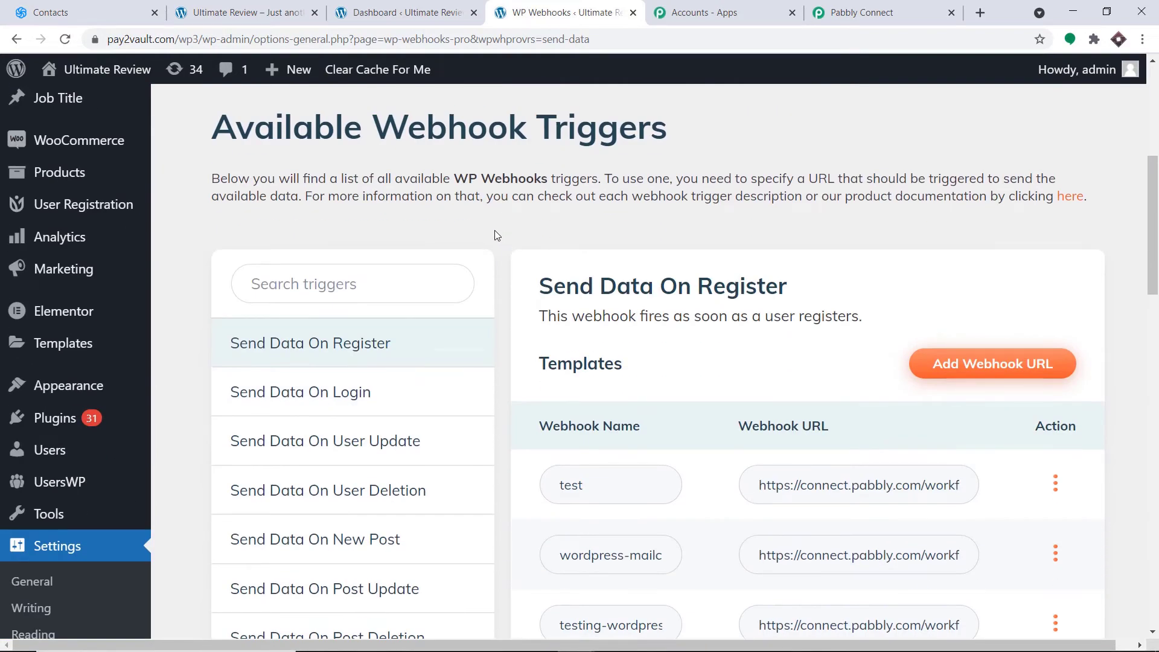
pyautogui.scroll(-1, 466, 238)
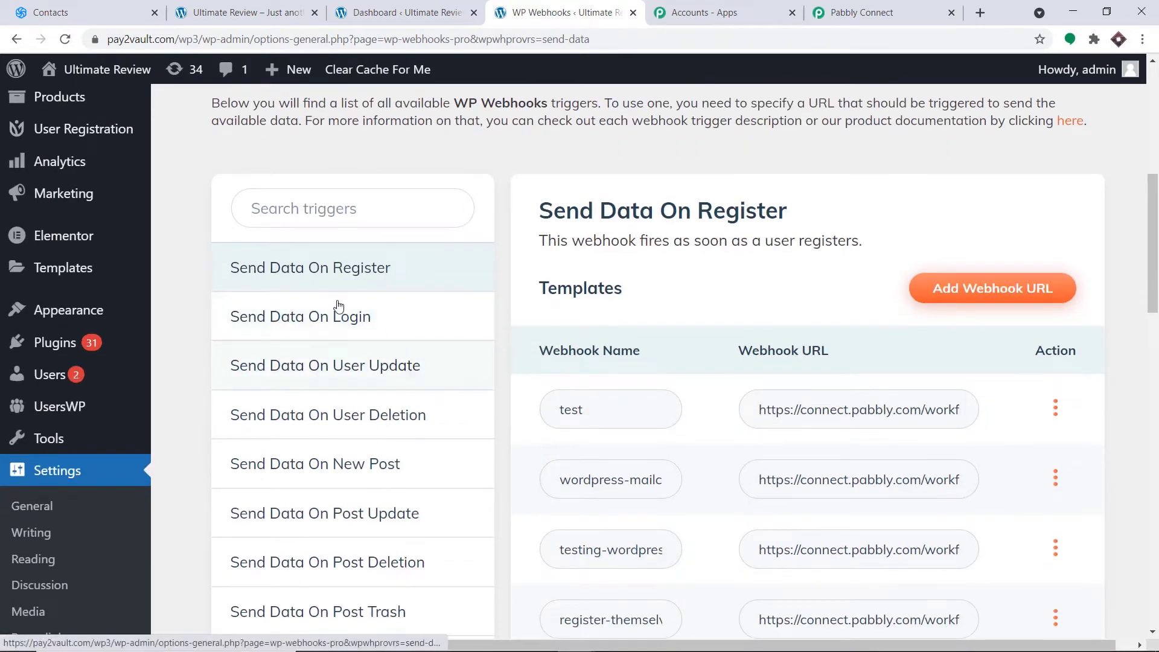
pyautogui.click(361, 272)
pyautogui.scroll(-1, 362, 277)
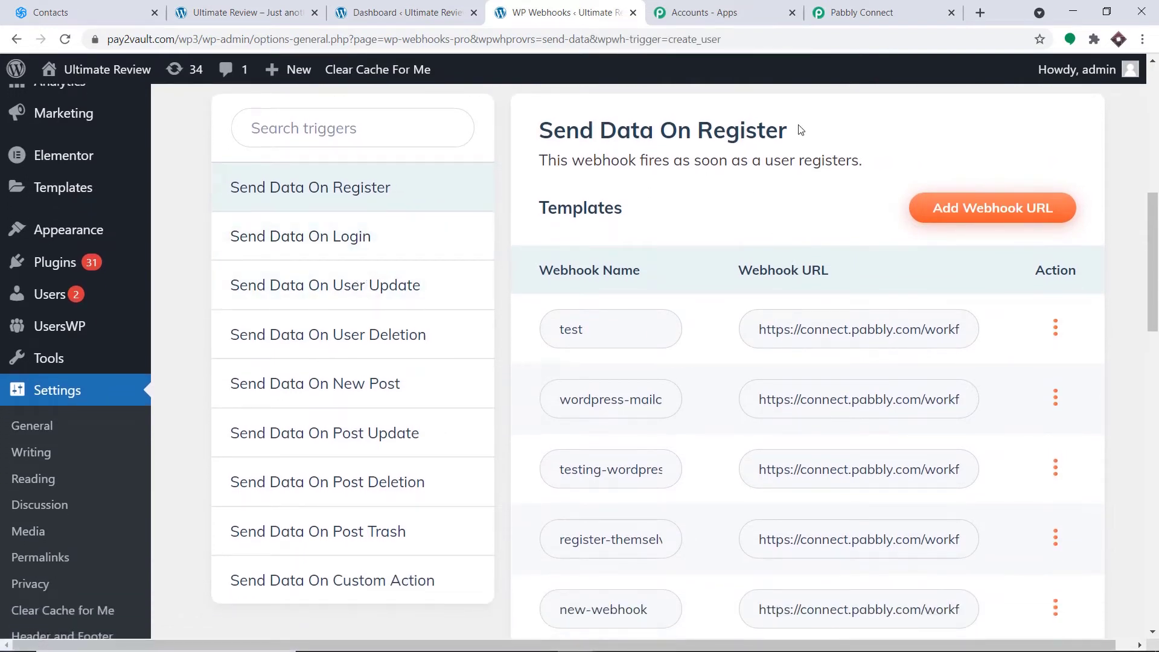
pyautogui.click(969, 218)
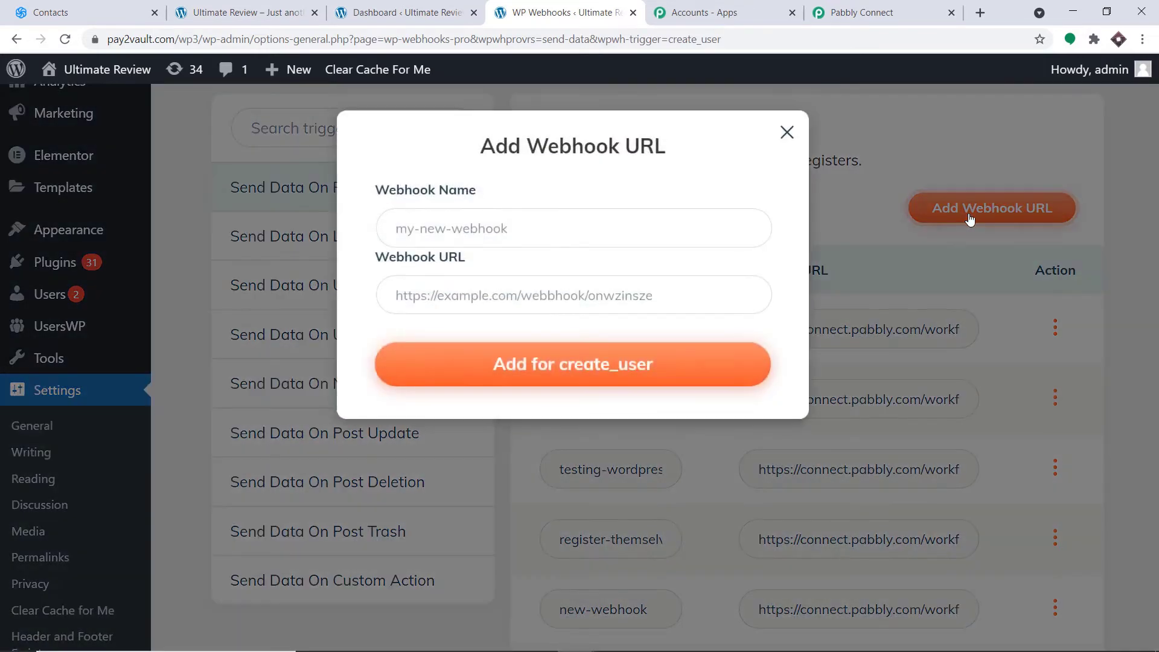
# - Add webhook 'Sendinblue Contact' with the copied Pabbly Connect URL to the create_user trigger
pyautogui.click(541, 218)
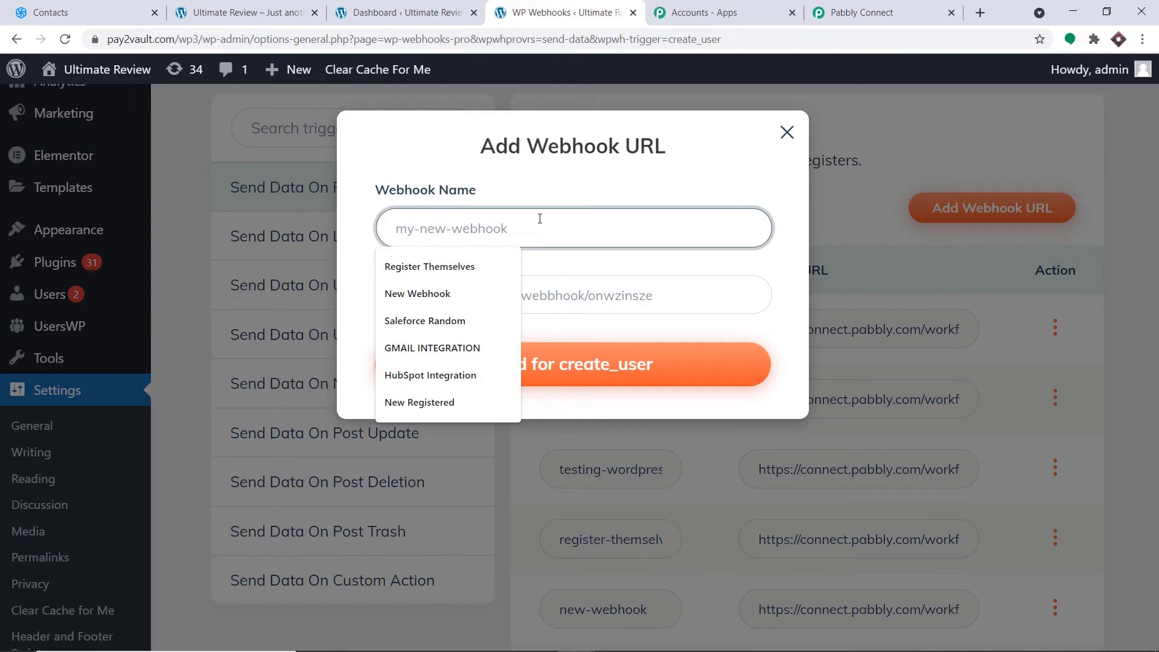
pyautogui.write('Send')
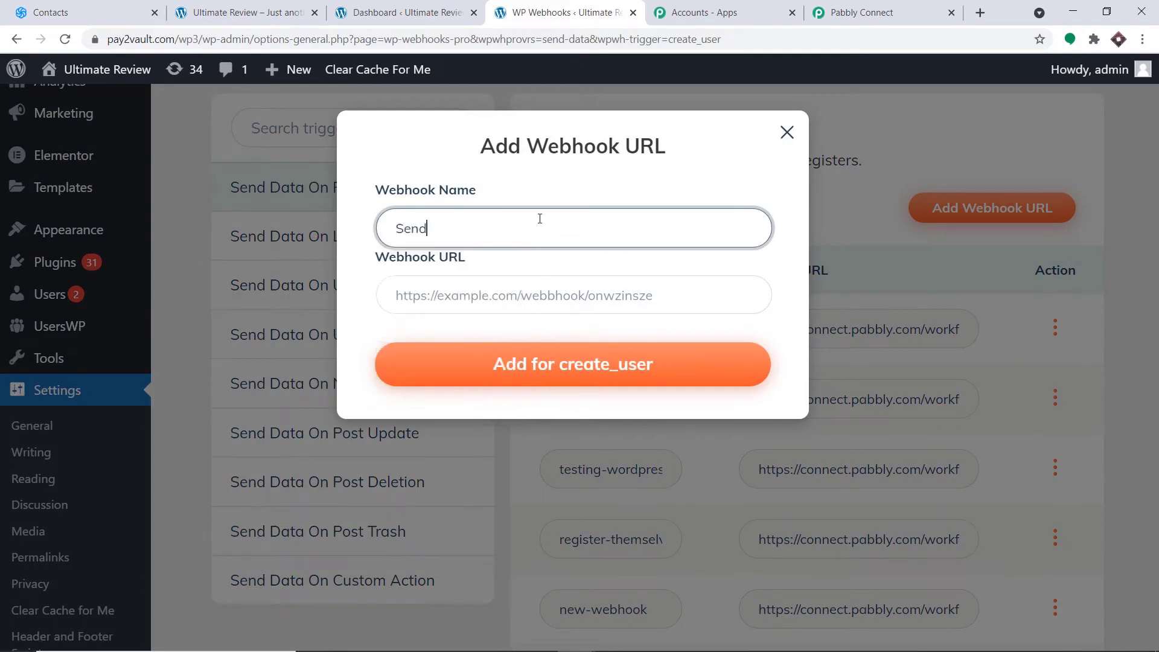
pyautogui.write('inblue Contact')
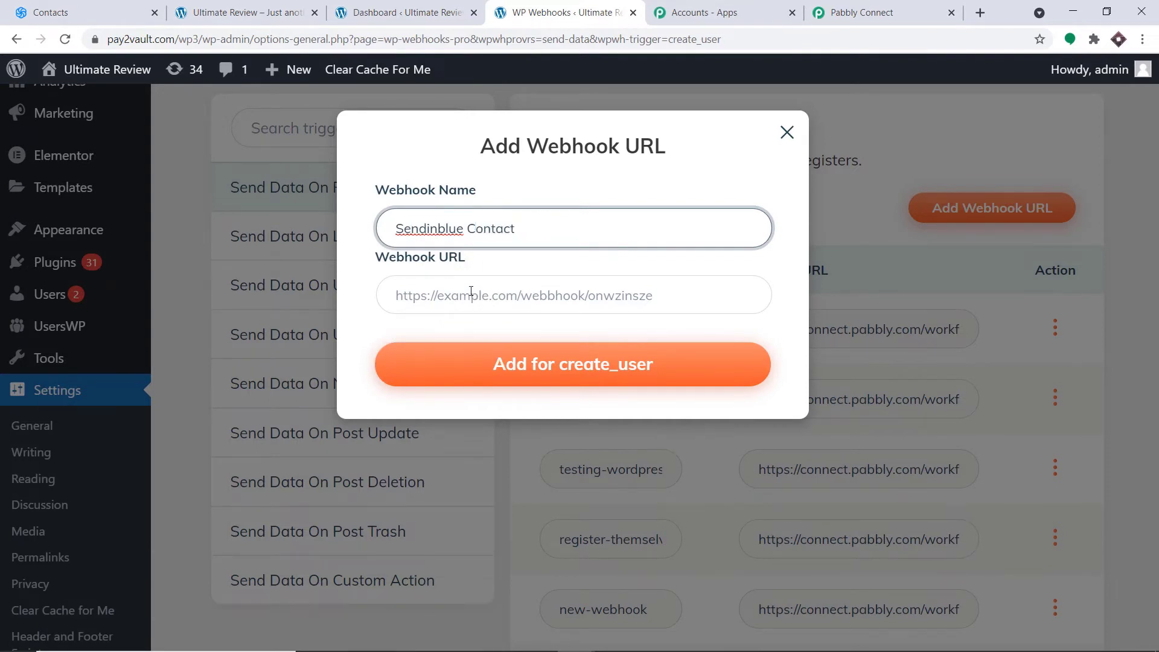
pyautogui.click(846, 9)
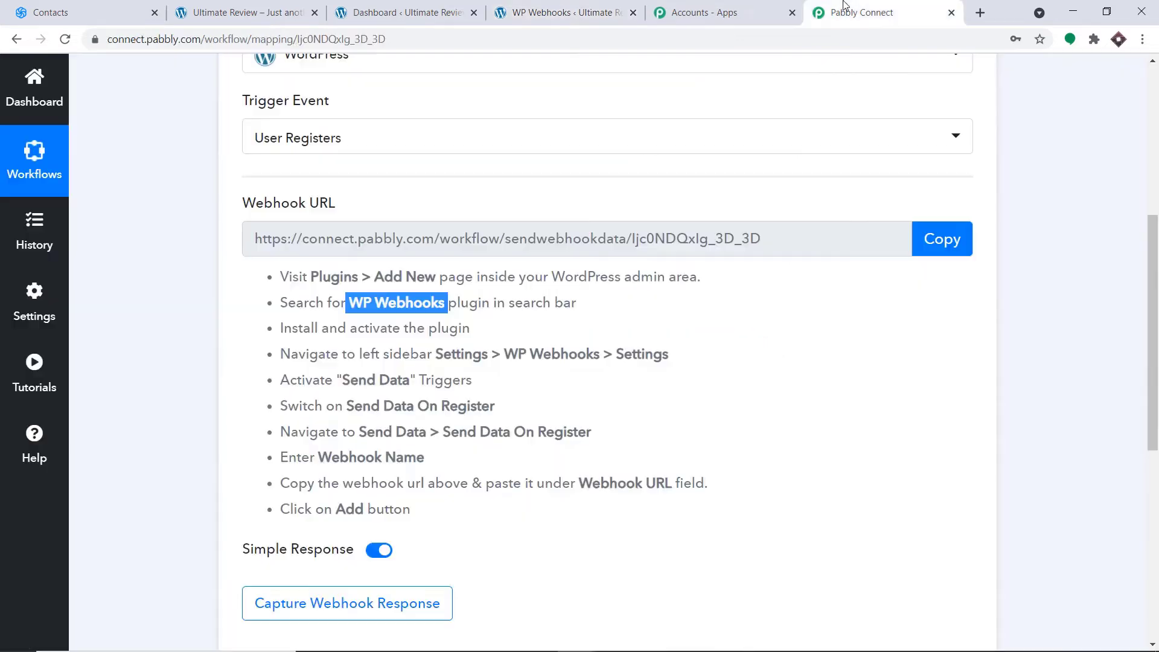
pyautogui.click(940, 240)
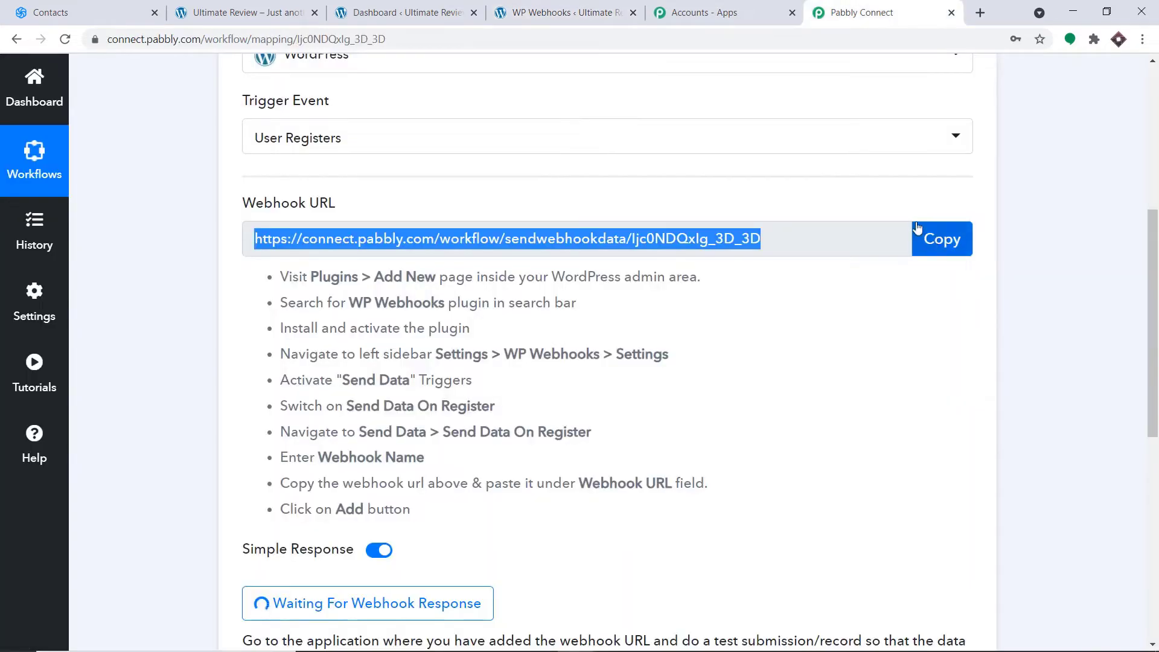
pyautogui.click(561, 12)
pyautogui.click(493, 294)
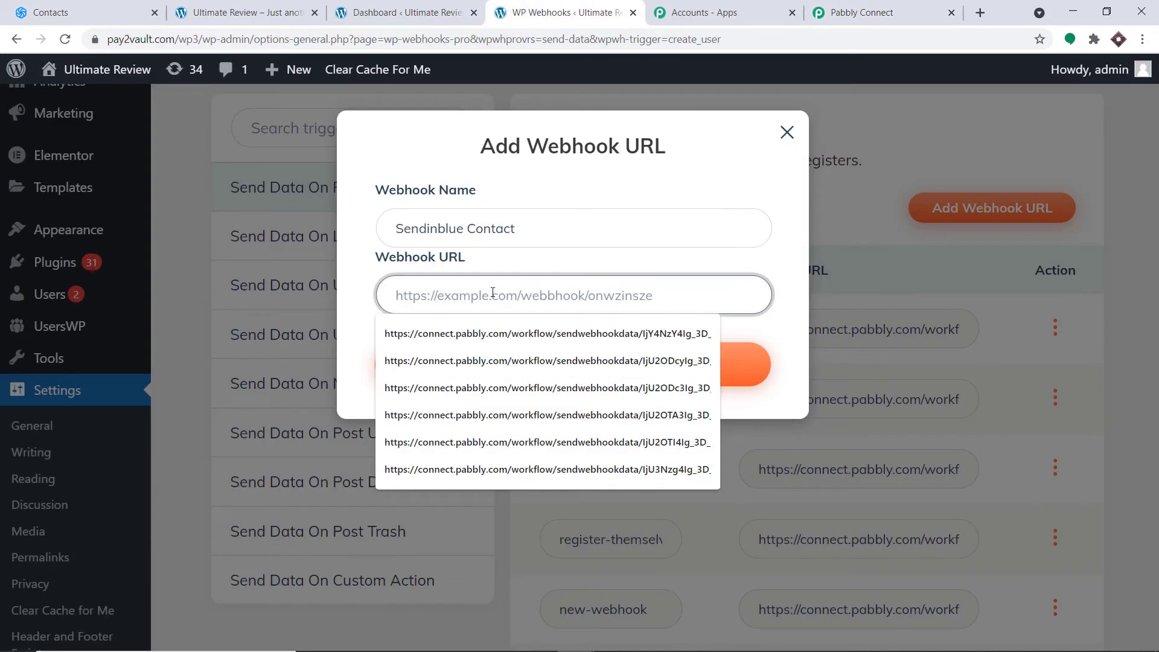
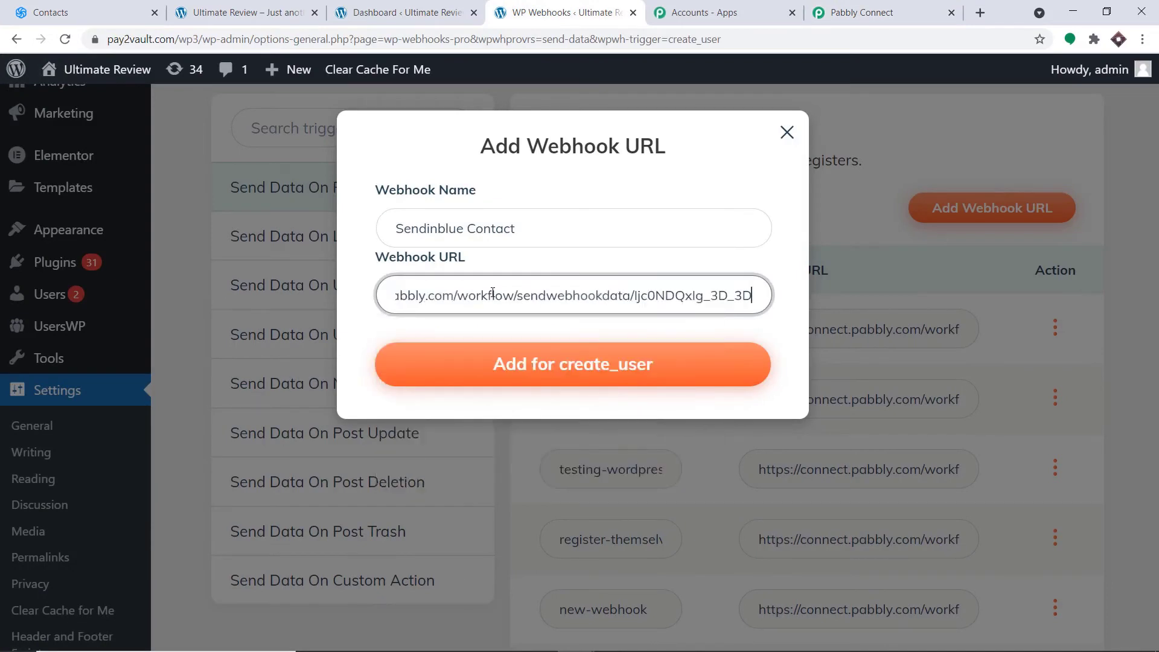
pyautogui.click(518, 365)
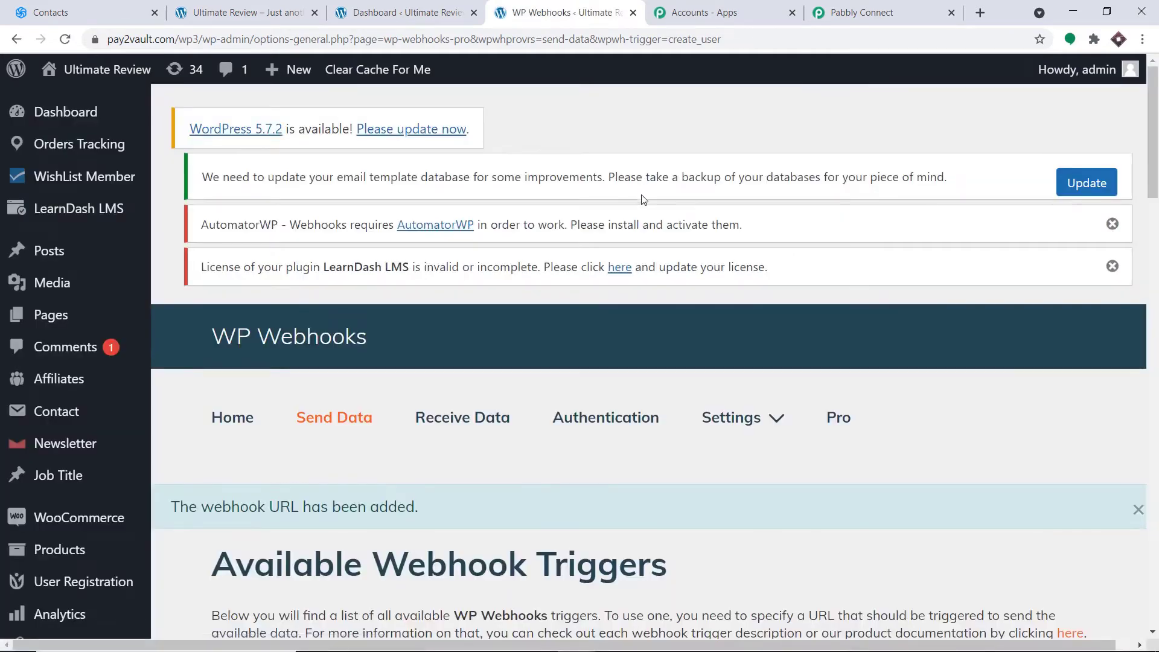
pyautogui.scroll(-1, 672, 212)
pyautogui.scroll(-2, 670, 211)
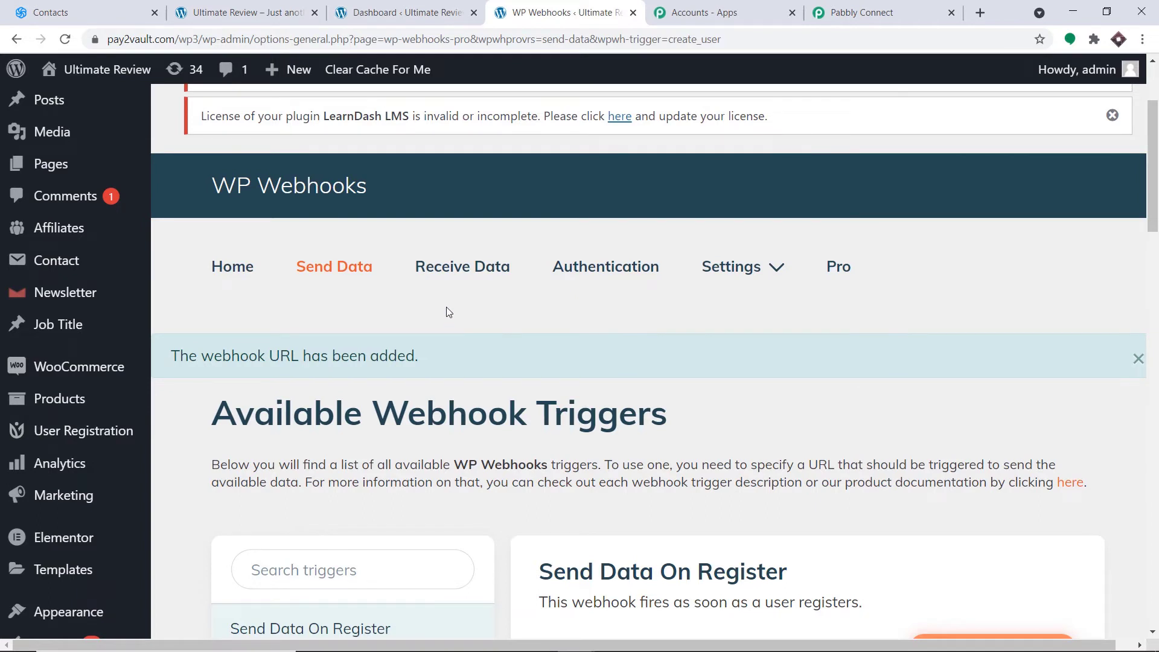
# - Leave the WordPress trigger on Waiting For Webhook Response and reopen the blank registration form preview
pyautogui.click(851, 8)
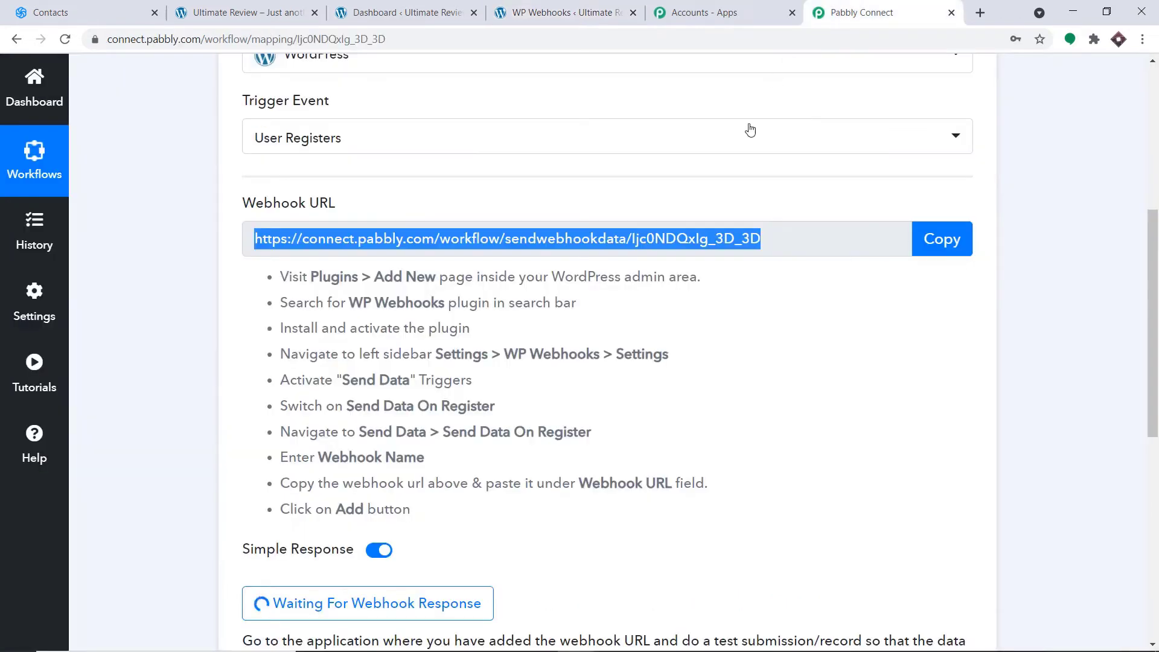
pyautogui.scroll(-3, 747, 129)
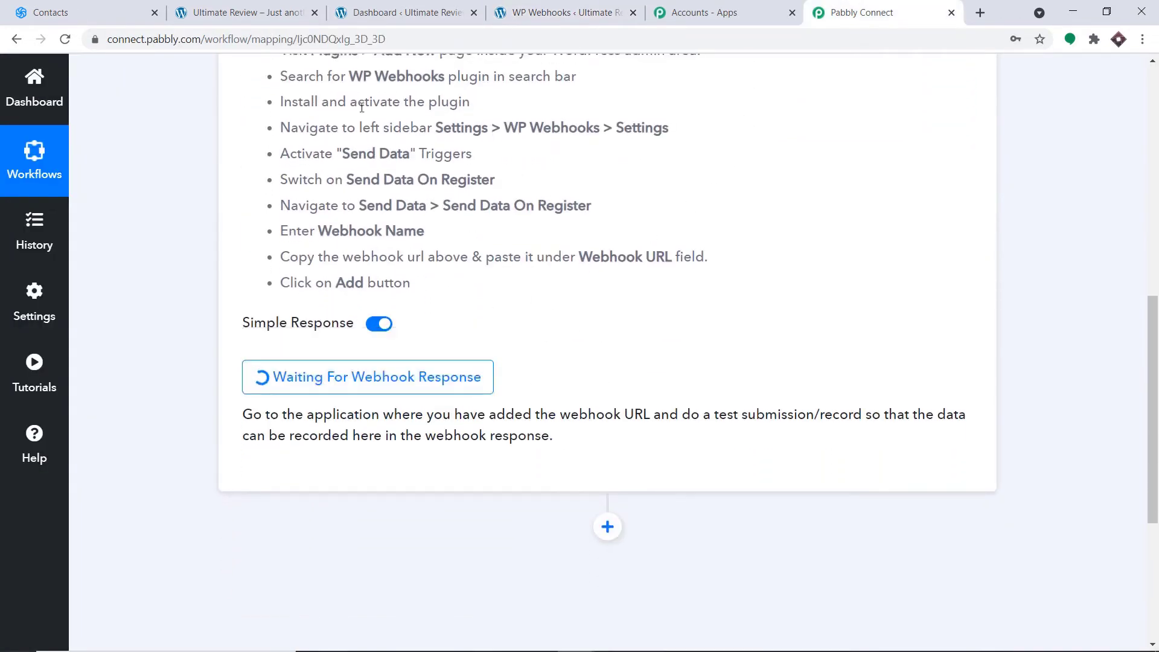
pyautogui.click(230, 11)
pyautogui.scroll(8, 465, 136)
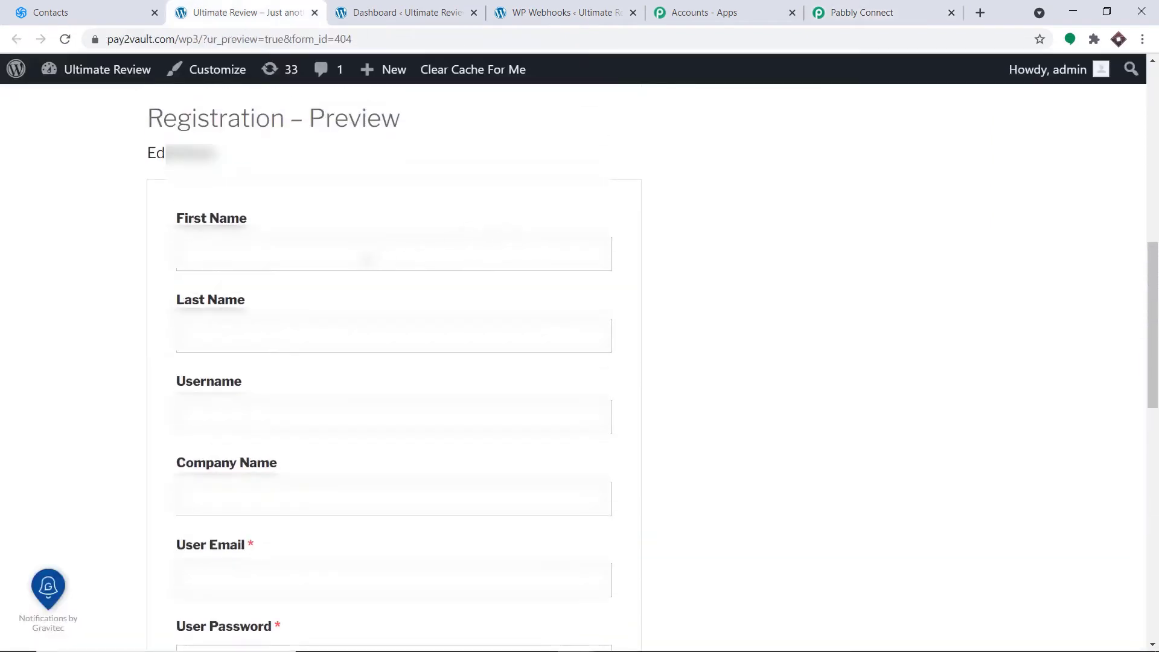
# - Enter the test user's first name, last name, username and company name 'Space X'
pyautogui.click(367, 259)
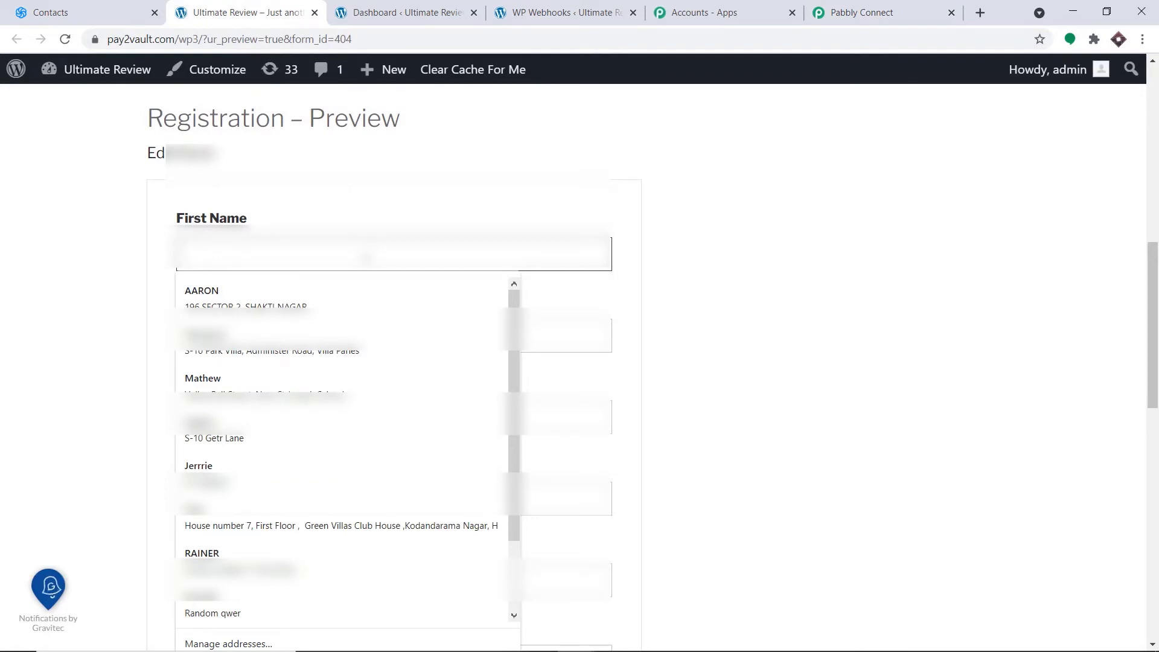
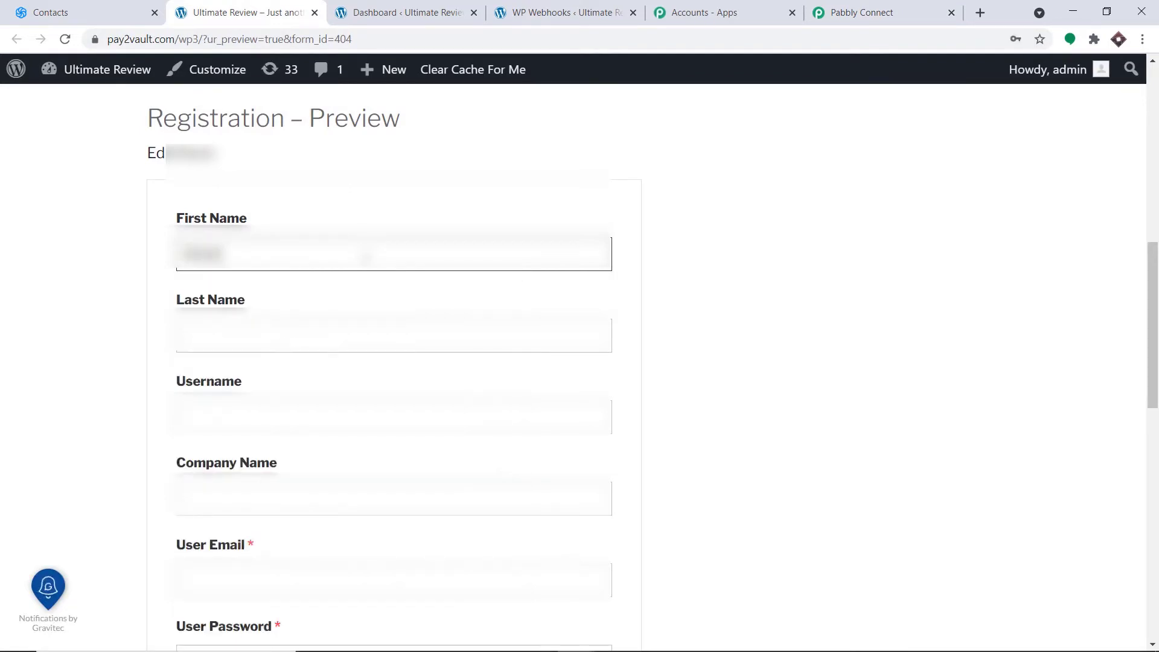
pyautogui.click(289, 342)
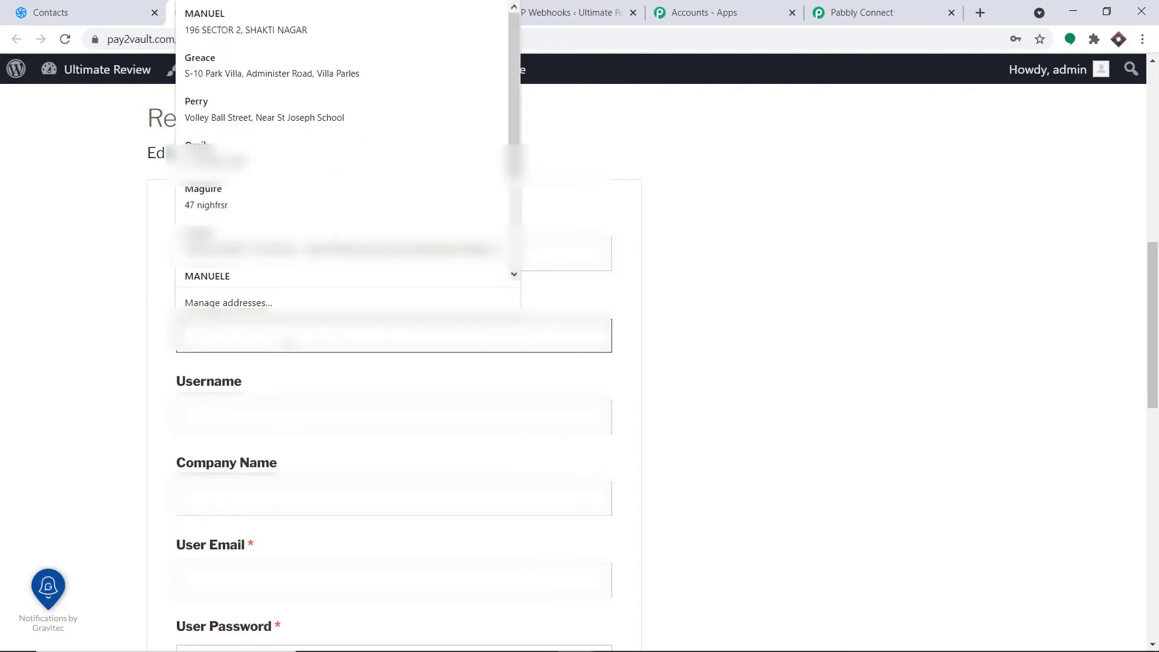
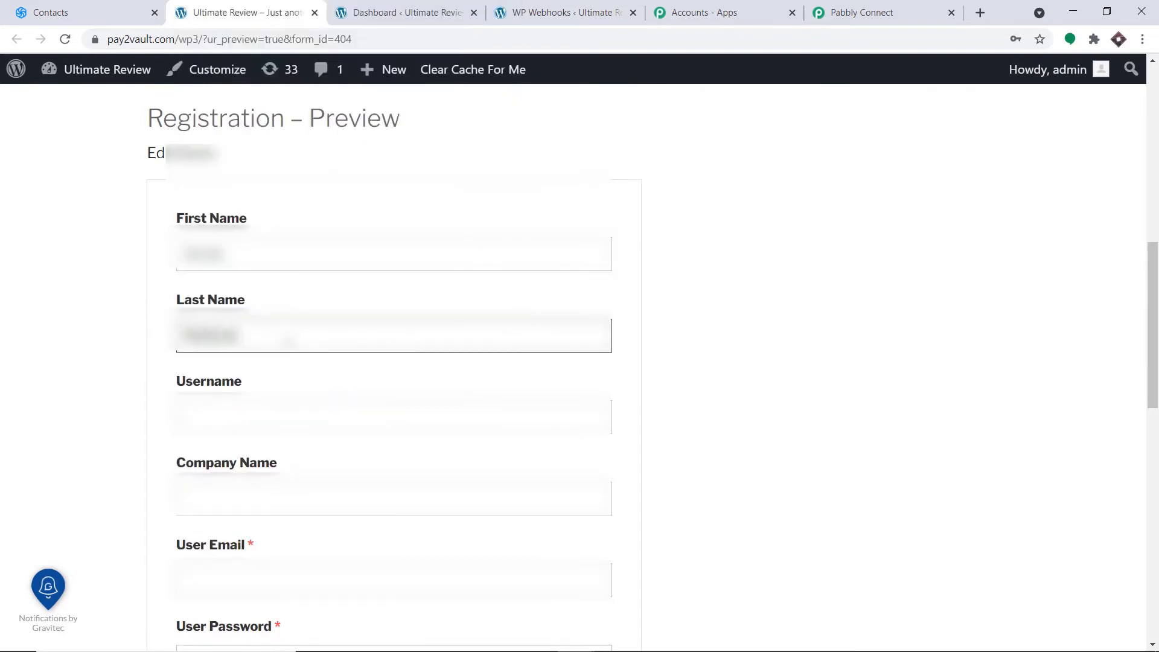
pyautogui.click(287, 412)
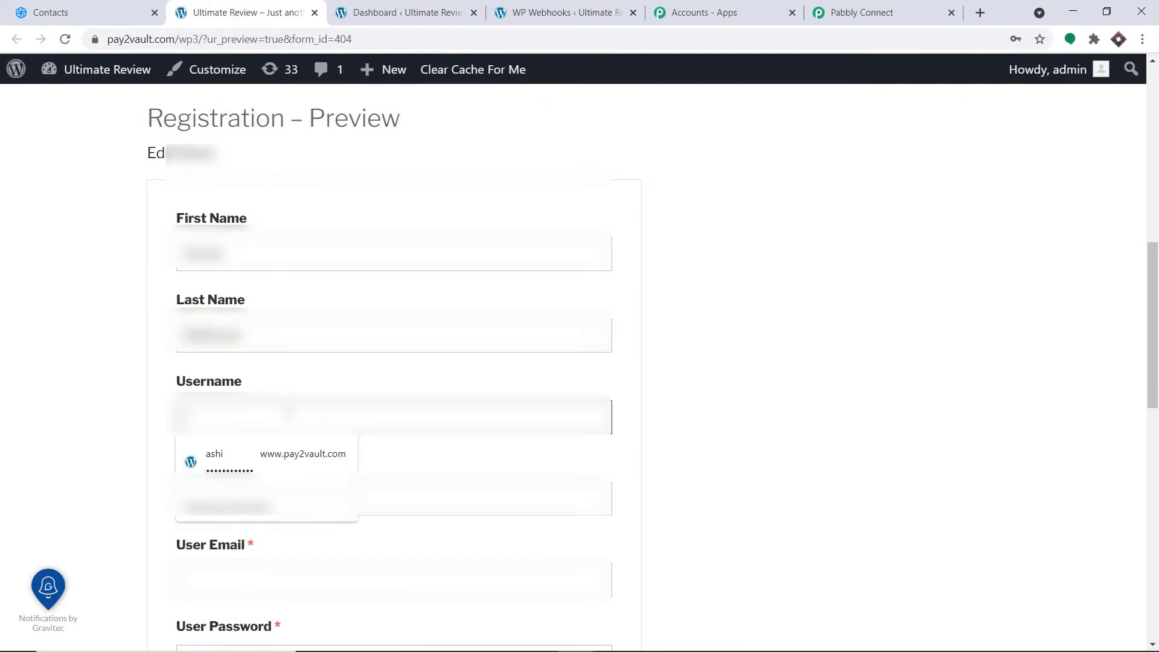
pyautogui.write('demo123')
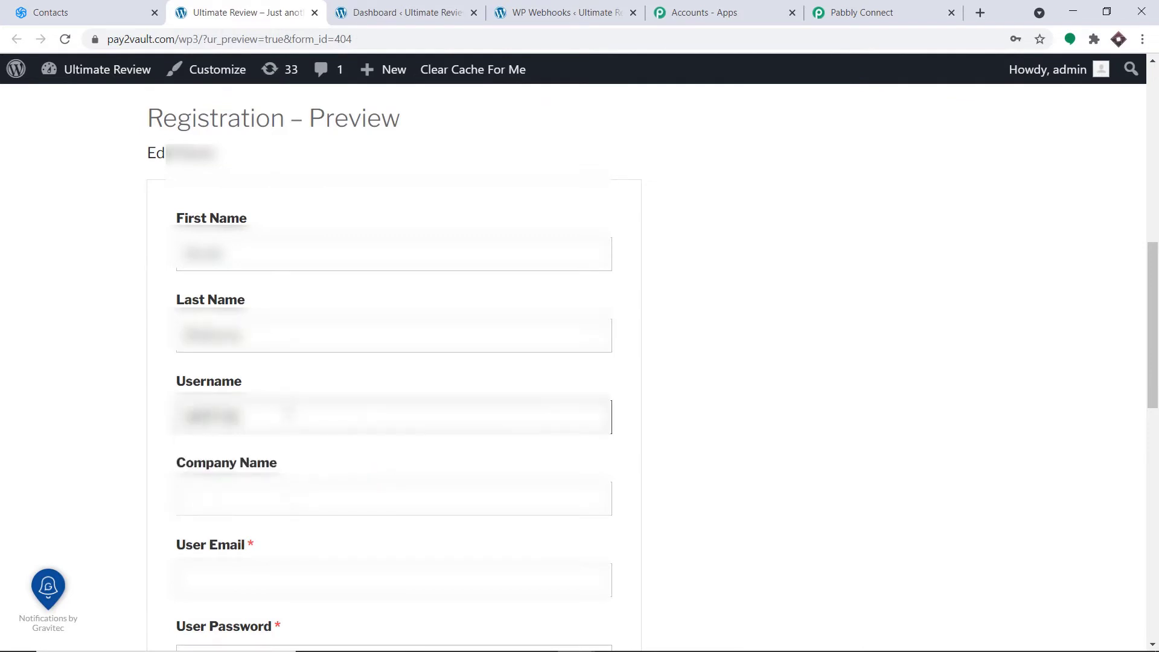
pyautogui.write('ng')
pyautogui.click(322, 437)
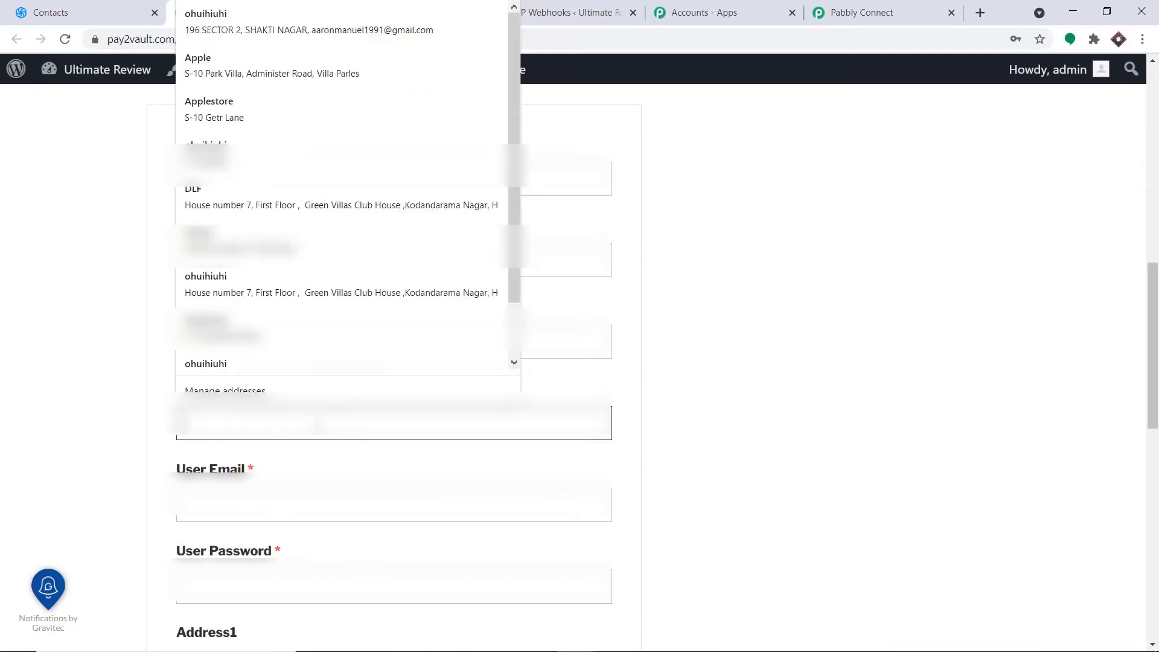
pyautogui.write('Space X')
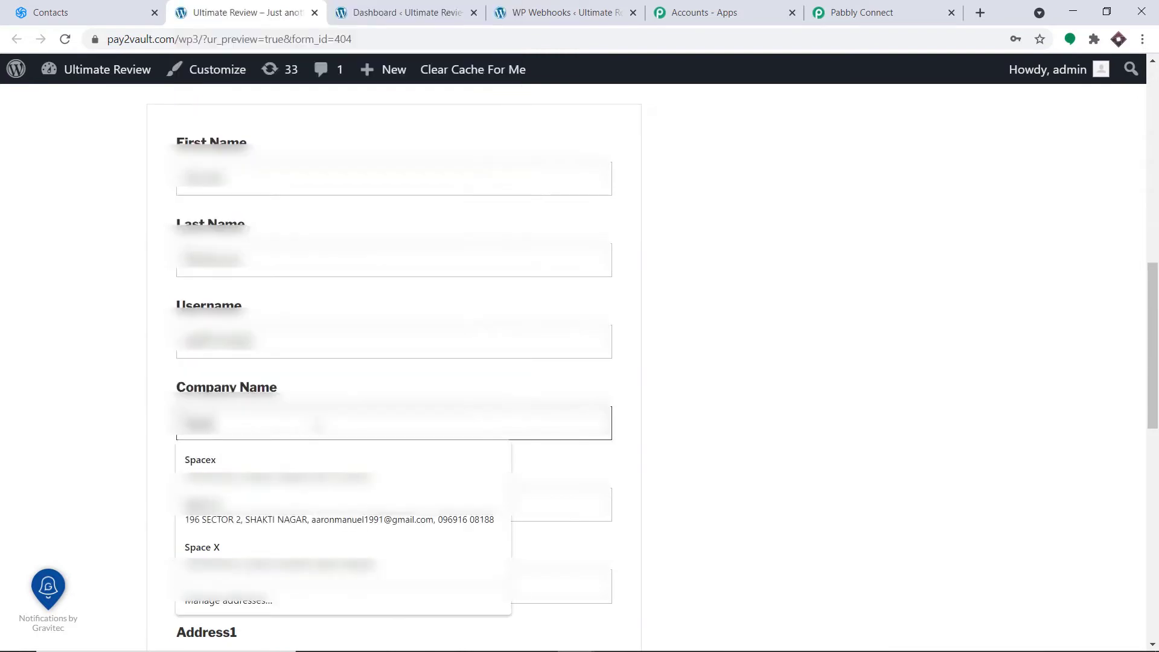
pyautogui.click(925, 408)
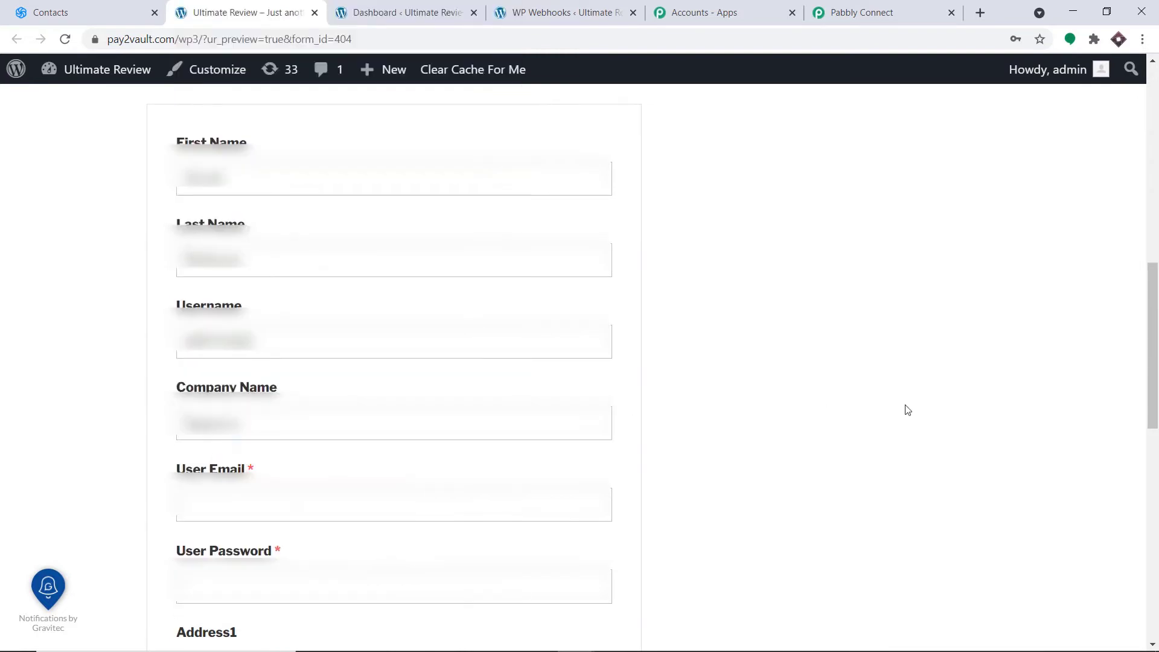
pyautogui.scroll(-4, 491, 302)
# - Add the user's email, a password and a saved autofill address, then submit the registration
pyautogui.click(382, 284)
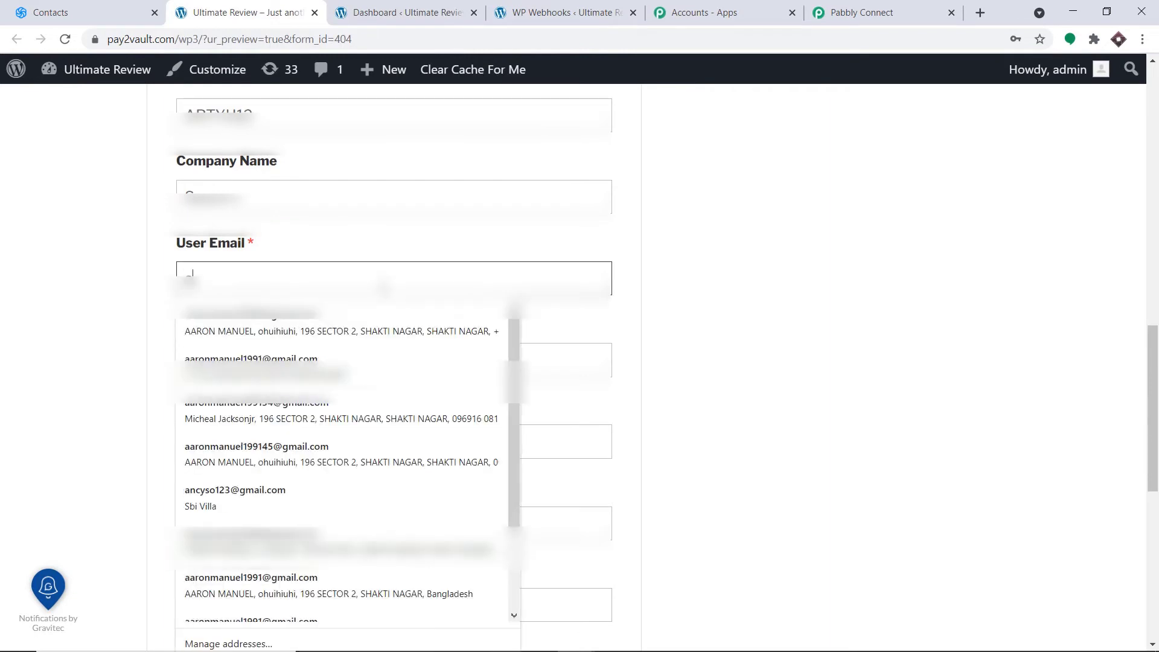
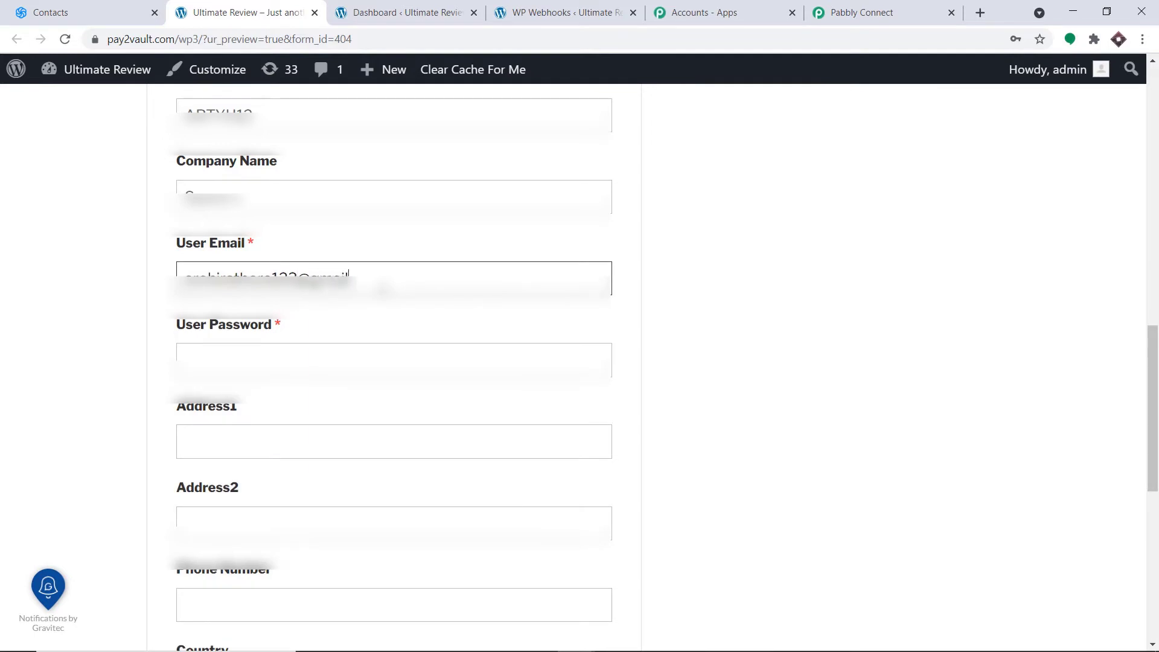
pyautogui.scroll(-1, 342, 275)
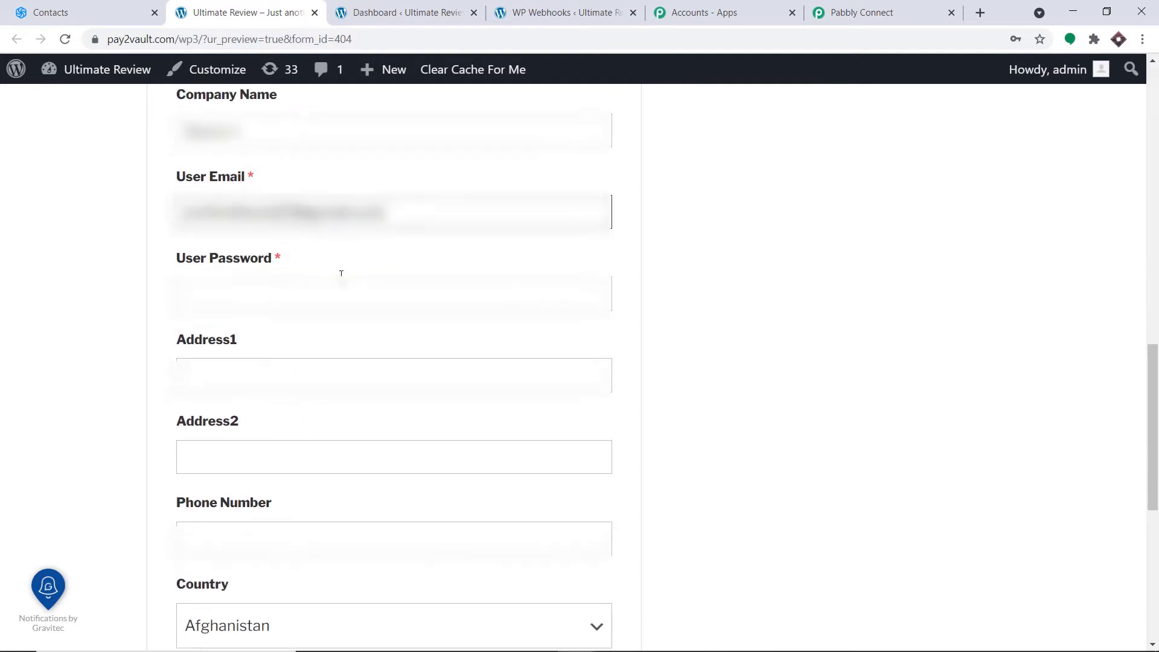
pyautogui.click(308, 278)
pyautogui.write('•')
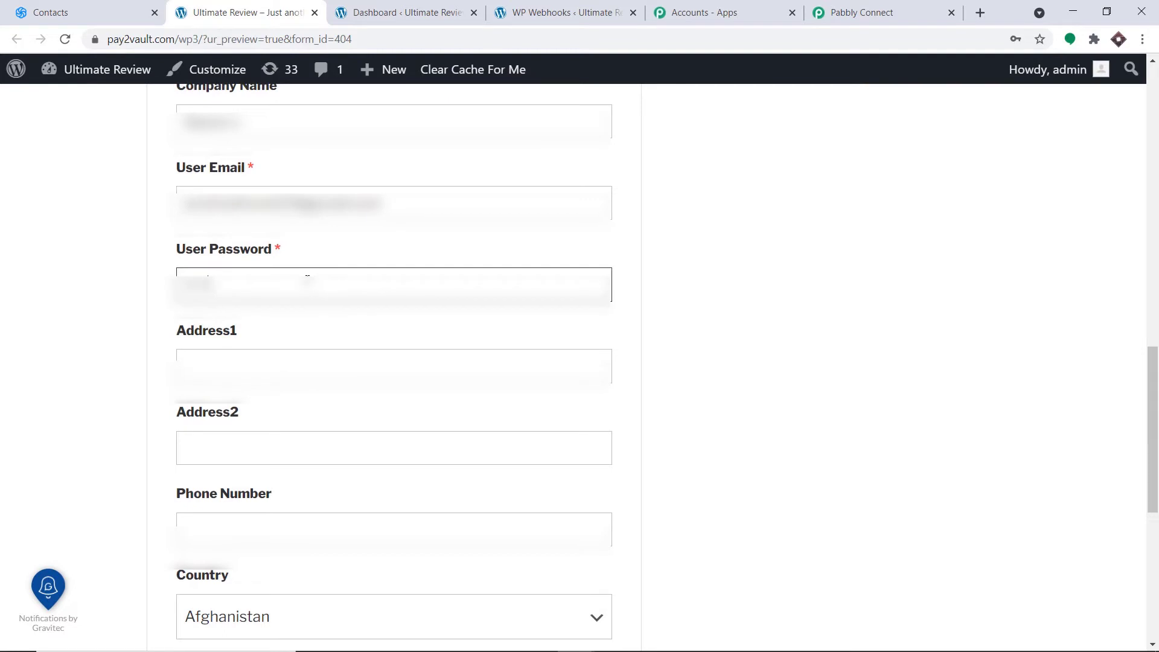
pyautogui.scroll(-1, 308, 277)
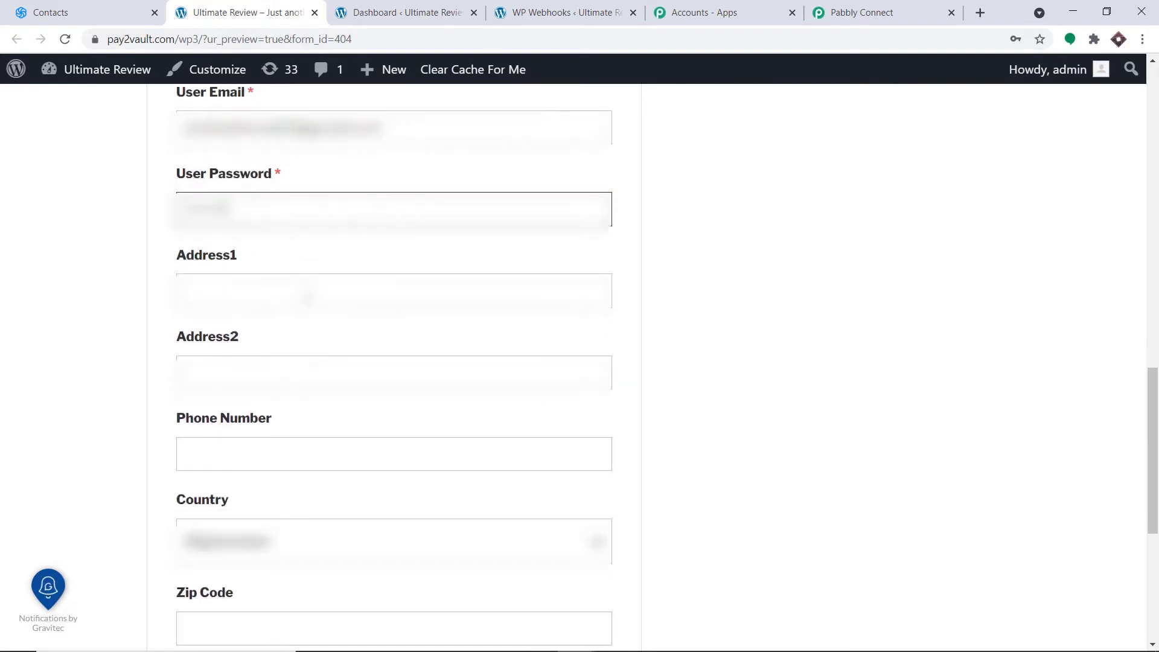
pyautogui.click(308, 285)
pyautogui.click(307, 329)
pyautogui.scroll(-2, 320, 383)
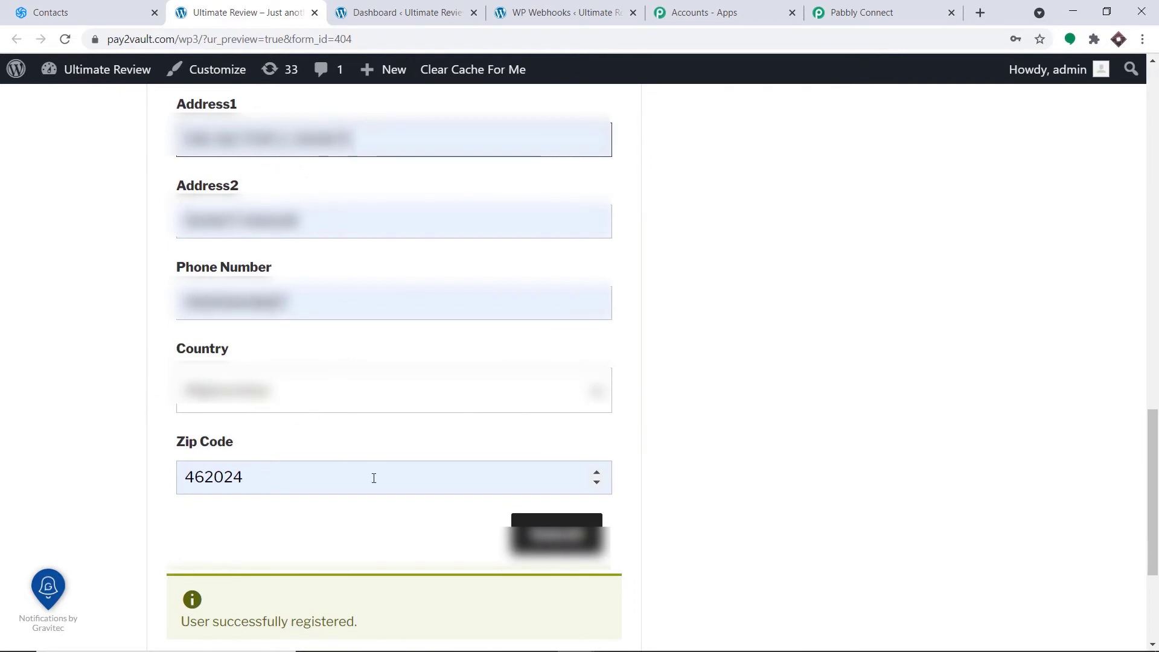
pyautogui.scroll(-1, 373, 478)
pyautogui.click(558, 454)
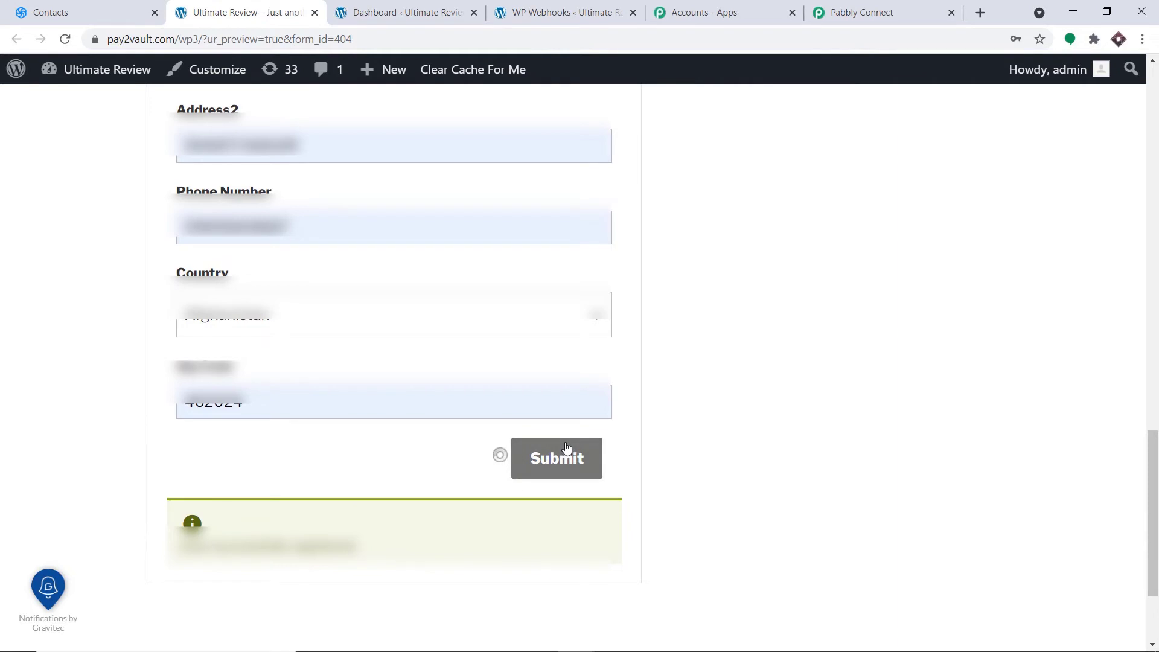
pyautogui.scroll(-2, 567, 447)
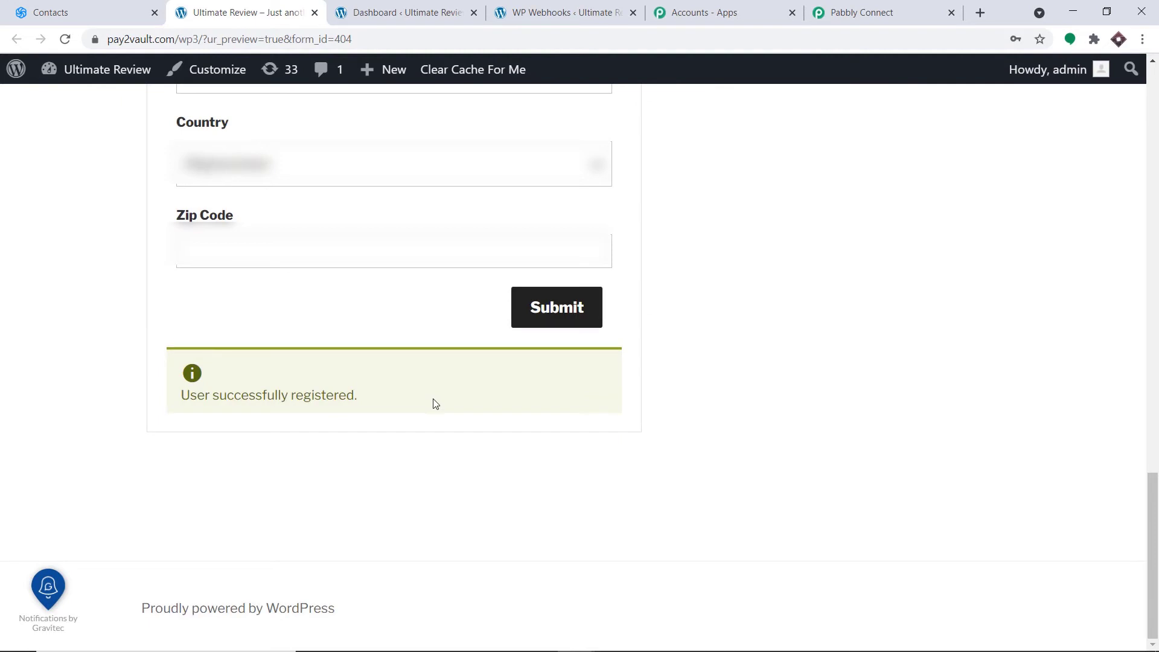
# - Check the captured Data User Login and email values in the Response Received list
pyautogui.click(903, 13)
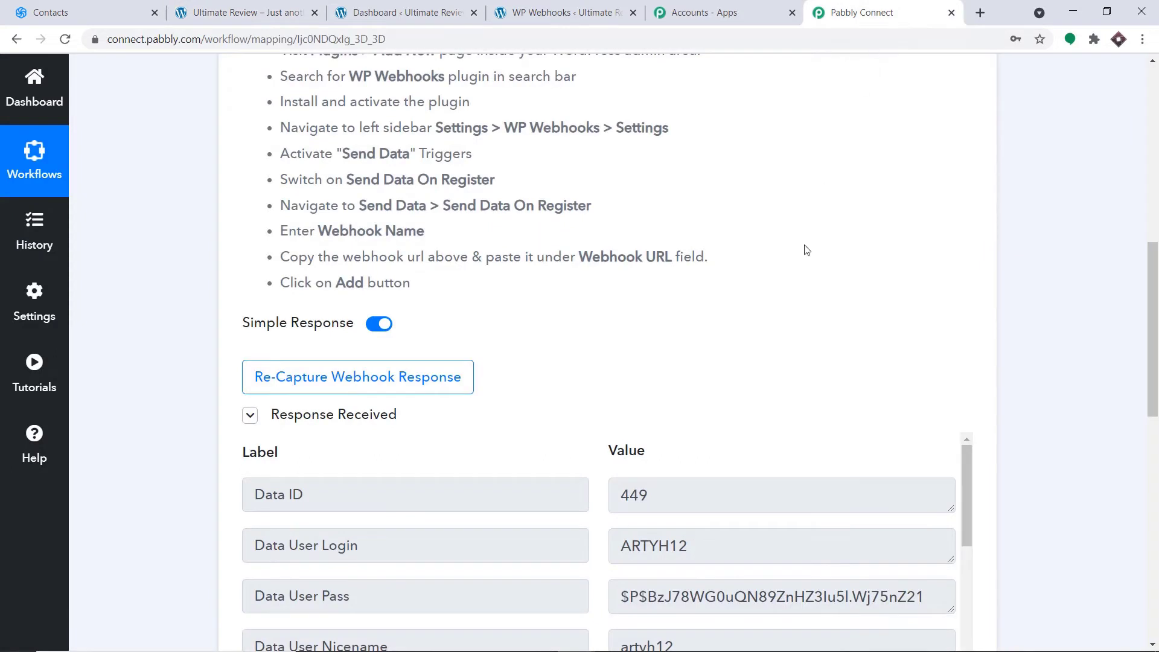
pyautogui.scroll(-3, 803, 251)
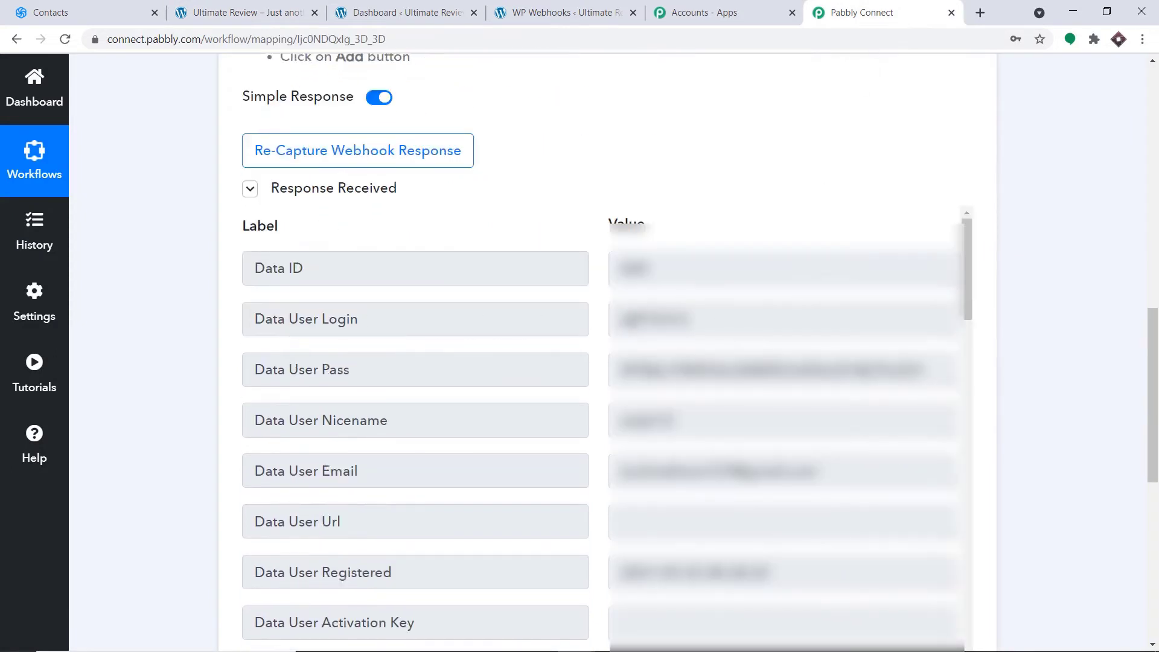
pyautogui.moveTo(694, 321); pyautogui.dragTo(605, 331)
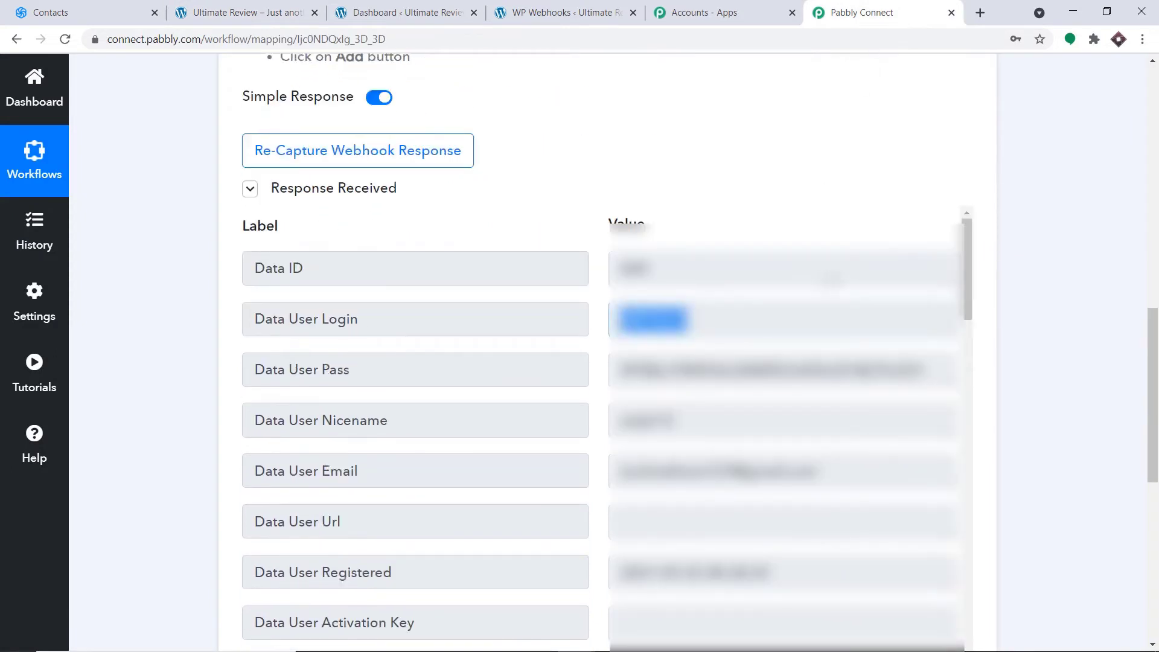
pyautogui.scroll(-2, 836, 276)
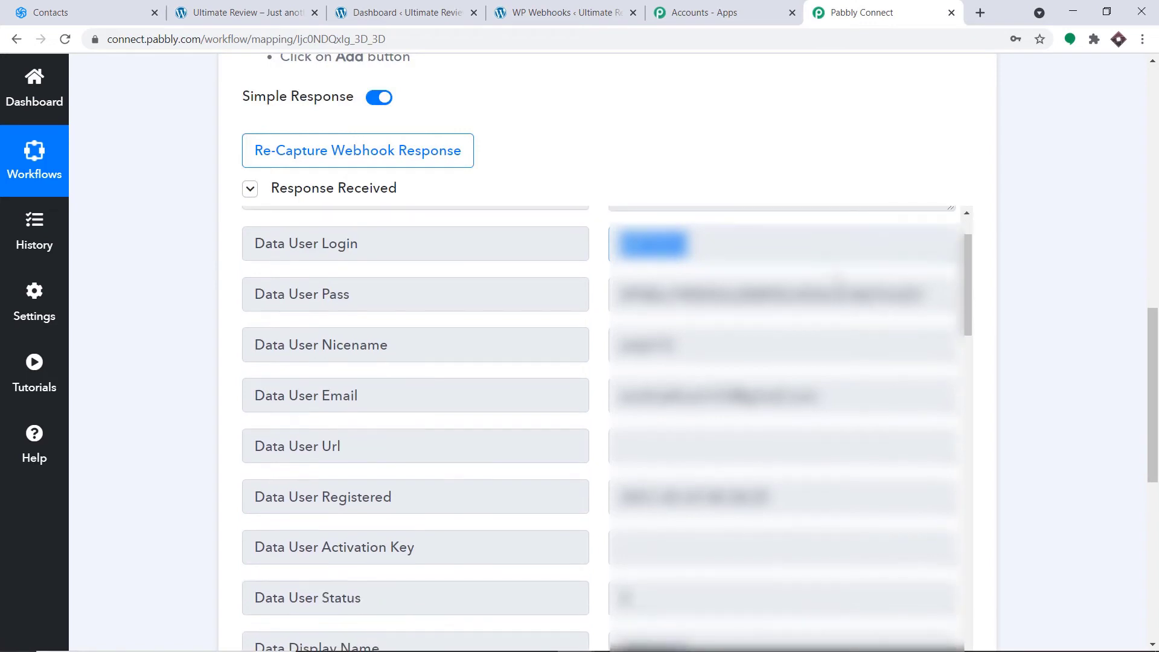
pyautogui.scroll(-2, 717, 348)
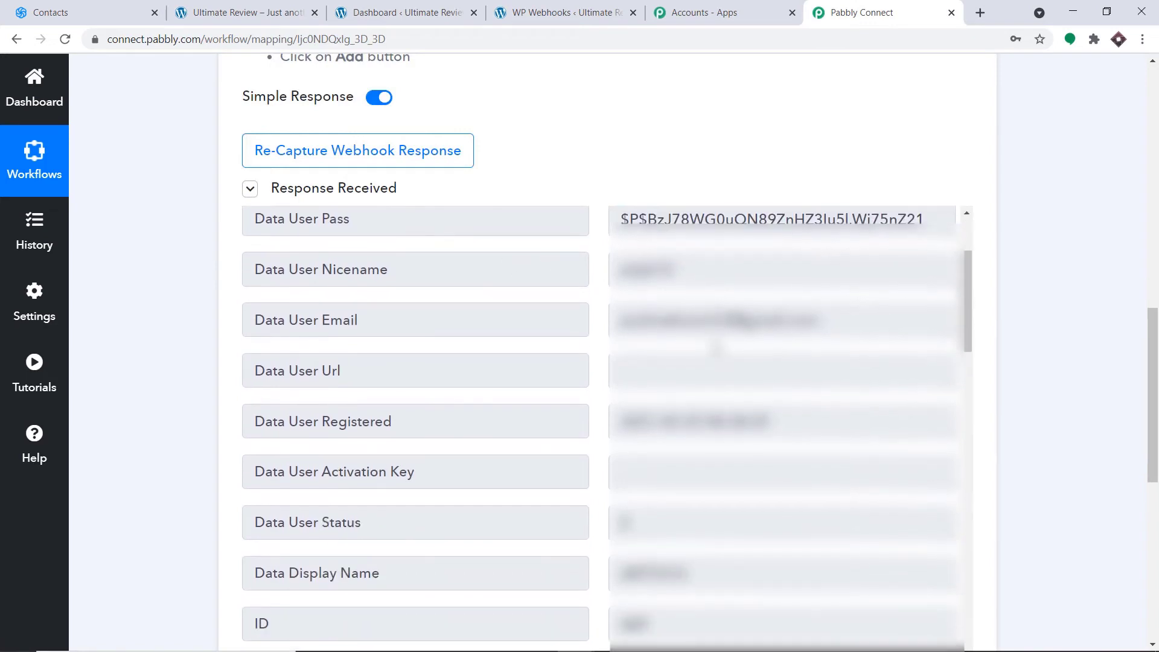
pyautogui.moveTo(821, 320); pyautogui.dragTo(600, 328)
pyautogui.scroll(-10, 712, 347)
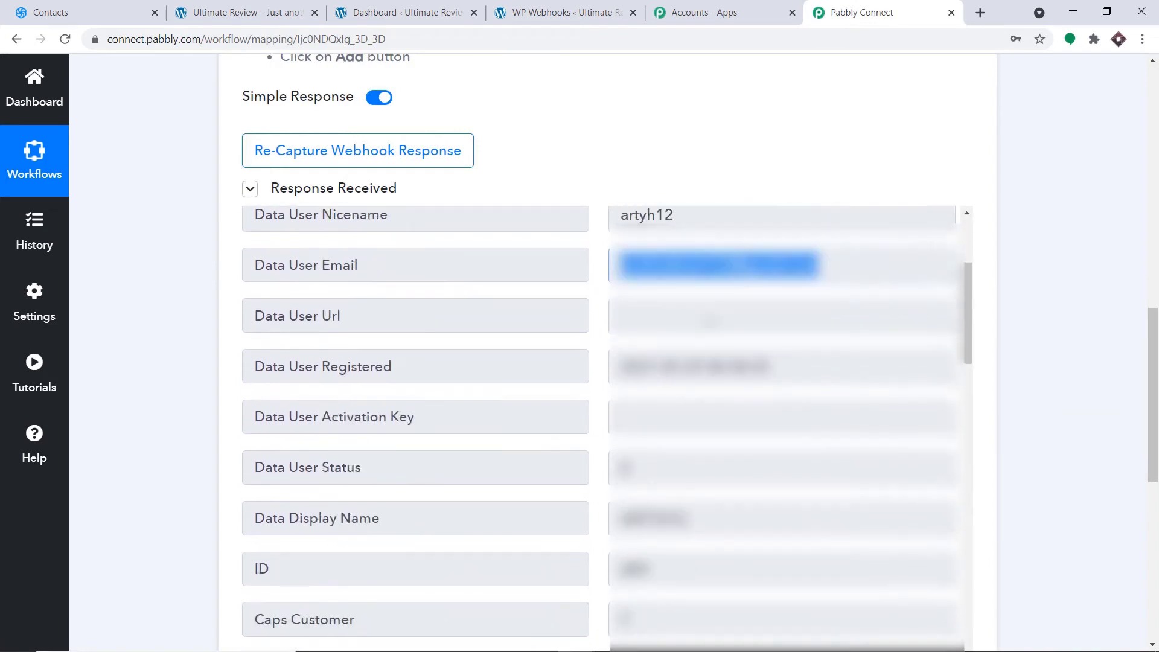
pyautogui.scroll(-7, 712, 347)
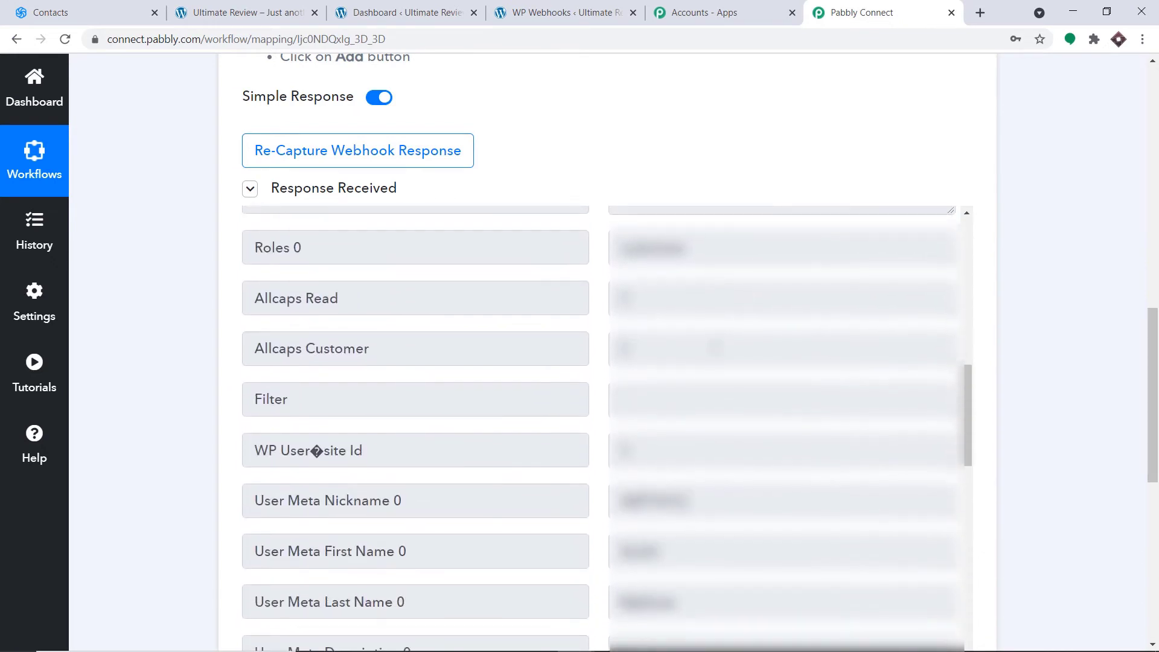
pyautogui.moveTo(664, 326); pyautogui.dragTo(560, 331)
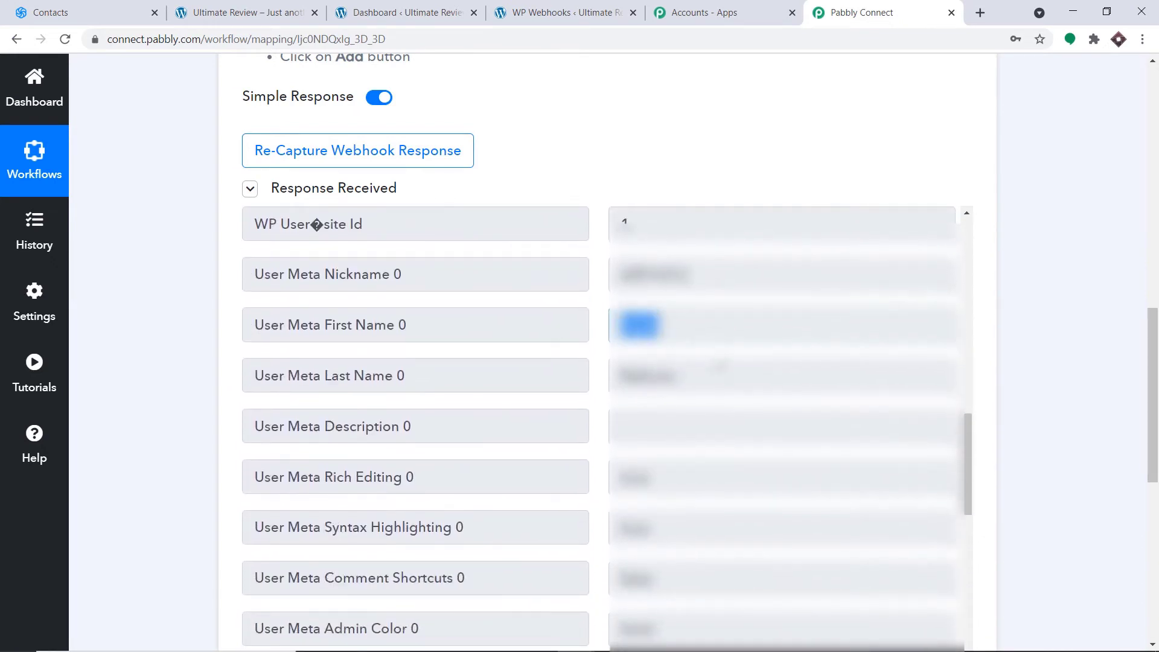
# - Highlight the captured last name and the registration Input Box values further down
pyautogui.doubleClick(646, 376)
pyautogui.scroll(-8, 749, 357)
pyautogui.scroll(-6, 749, 357)
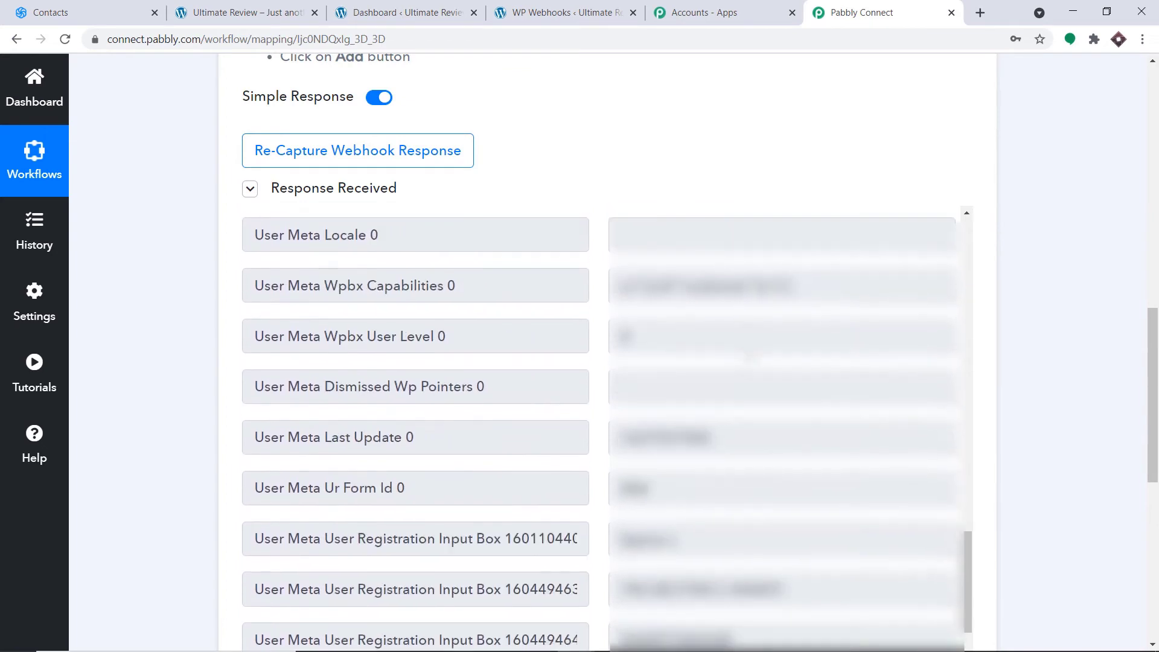
pyautogui.doubleClick(650, 391)
pyautogui.moveTo(628, 393); pyautogui.dragTo(609, 395)
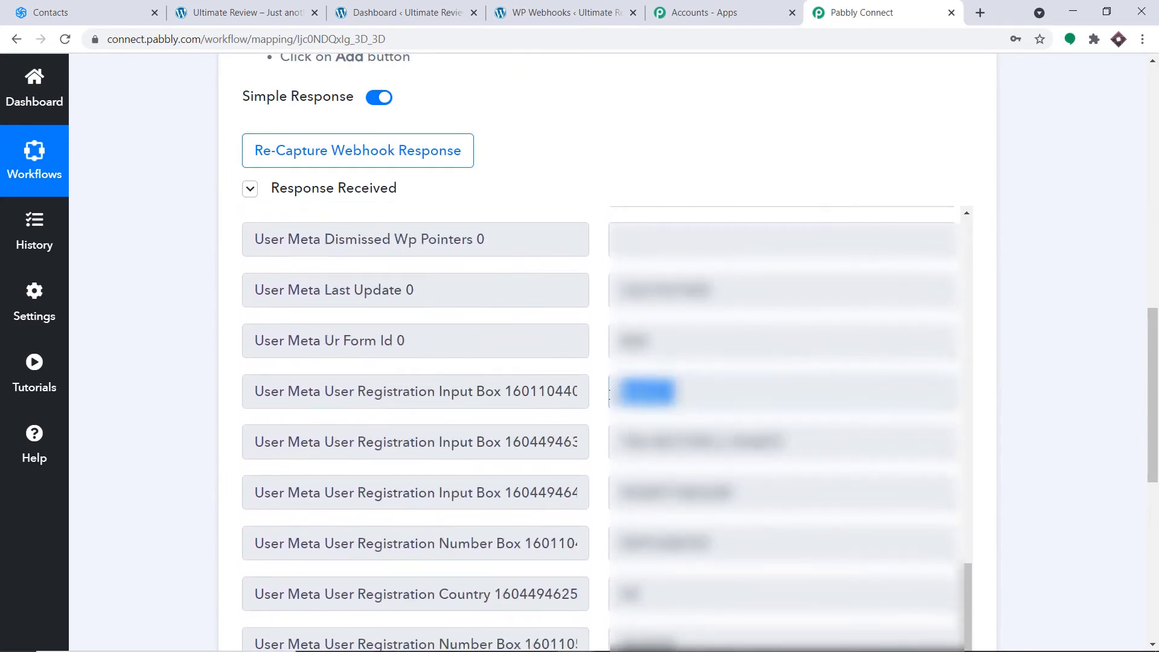
pyautogui.moveTo(871, 428); pyautogui.dragTo(561, 458)
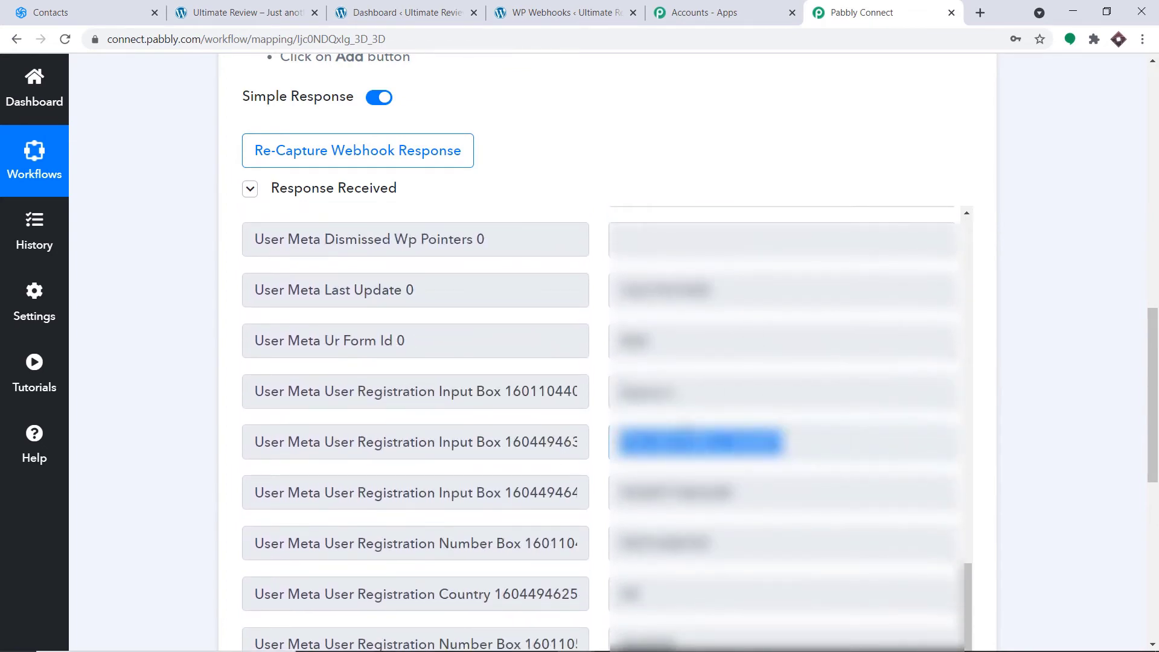
pyautogui.scroll(-1, 588, 396)
pyautogui.moveTo(676, 316); pyautogui.dragTo(587, 321)
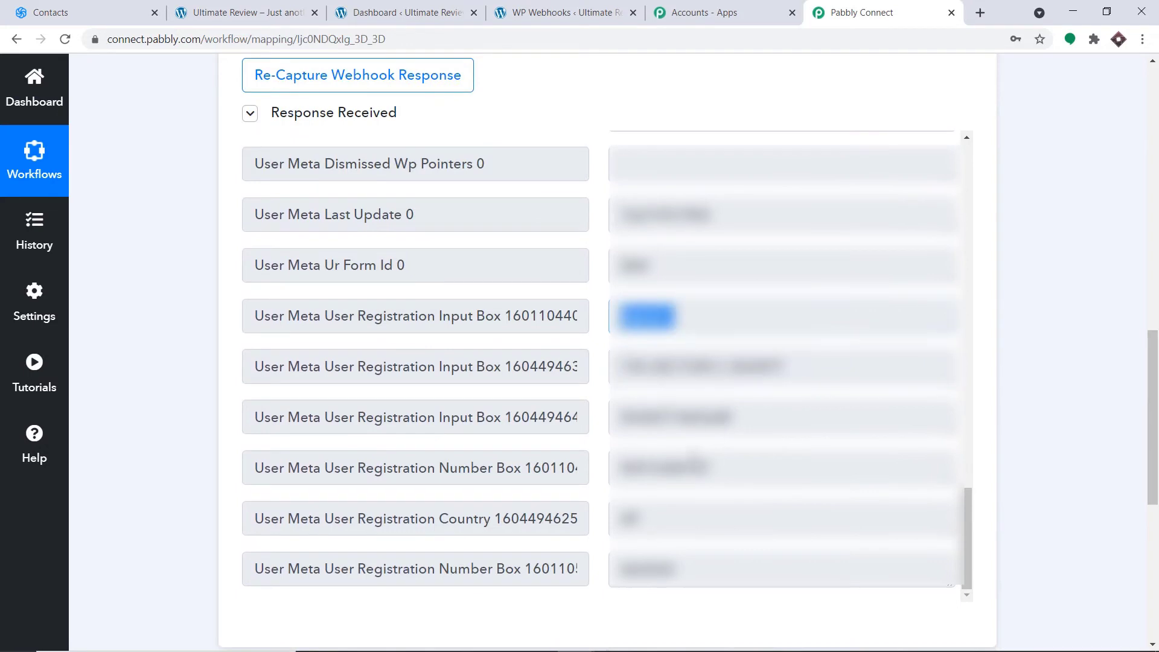
pyautogui.moveTo(718, 469); pyautogui.dragTo(604, 470)
pyautogui.scroll(-1, 640, 480)
pyautogui.moveTo(711, 497); pyautogui.dragTo(575, 492)
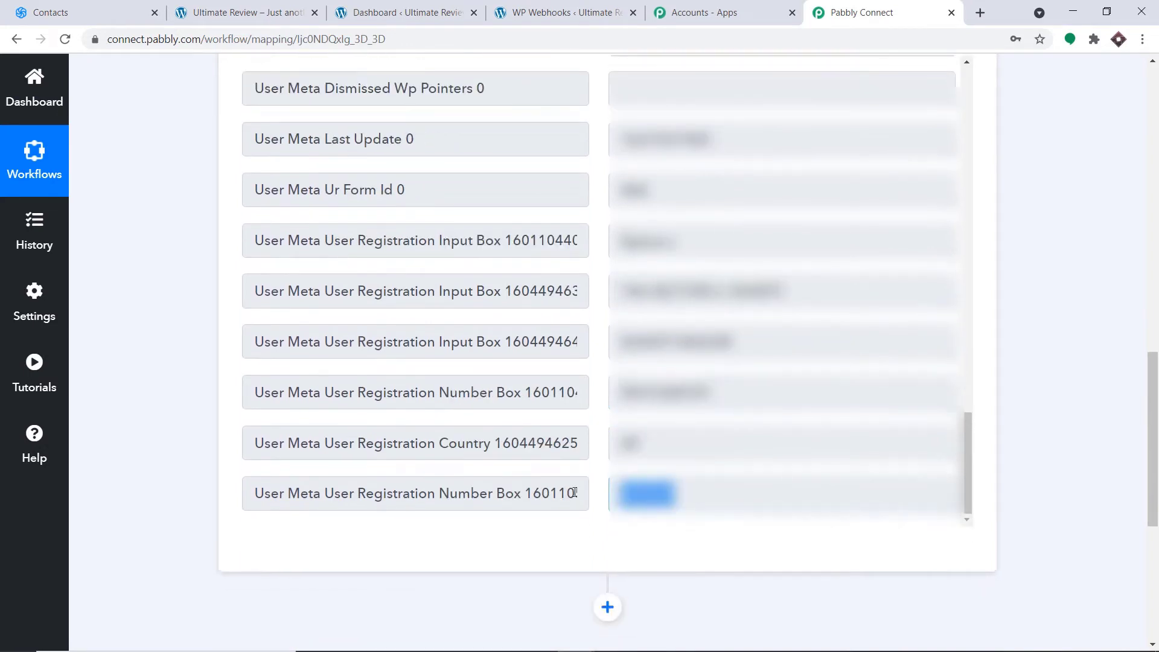
pyautogui.scroll(-5, 749, 368)
pyautogui.scroll(4, 736, 237)
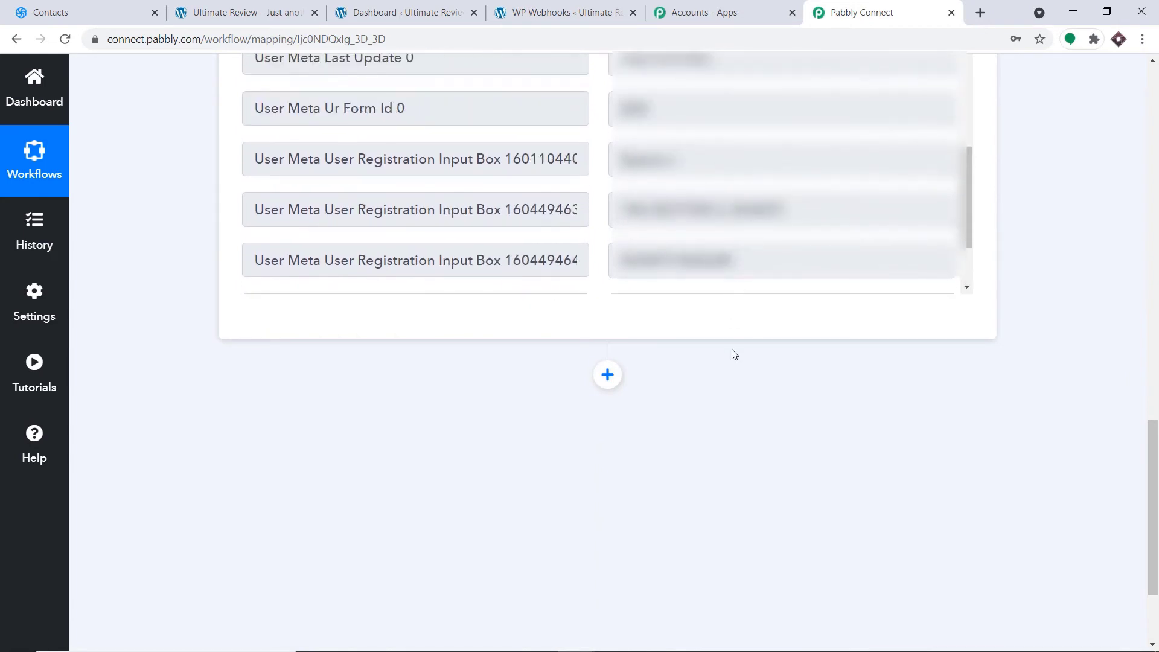
pyautogui.scroll(-2, 712, 326)
# - Add an action step using Sendinblue with the Create a Contact event
pyautogui.click(608, 223)
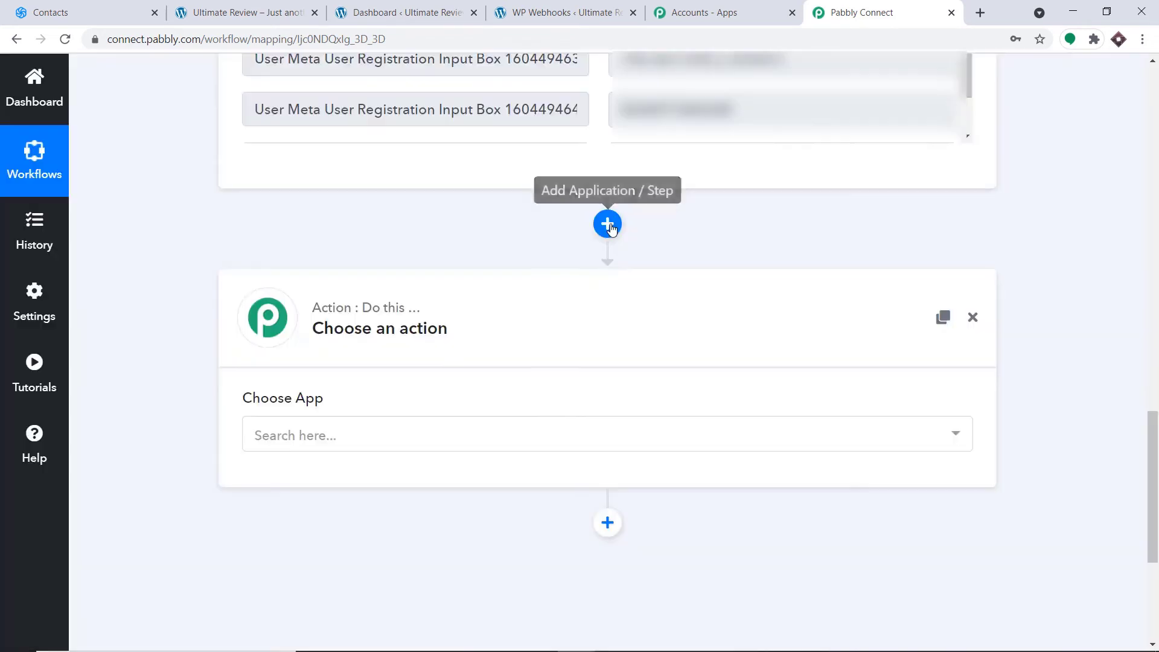
pyautogui.click(477, 440)
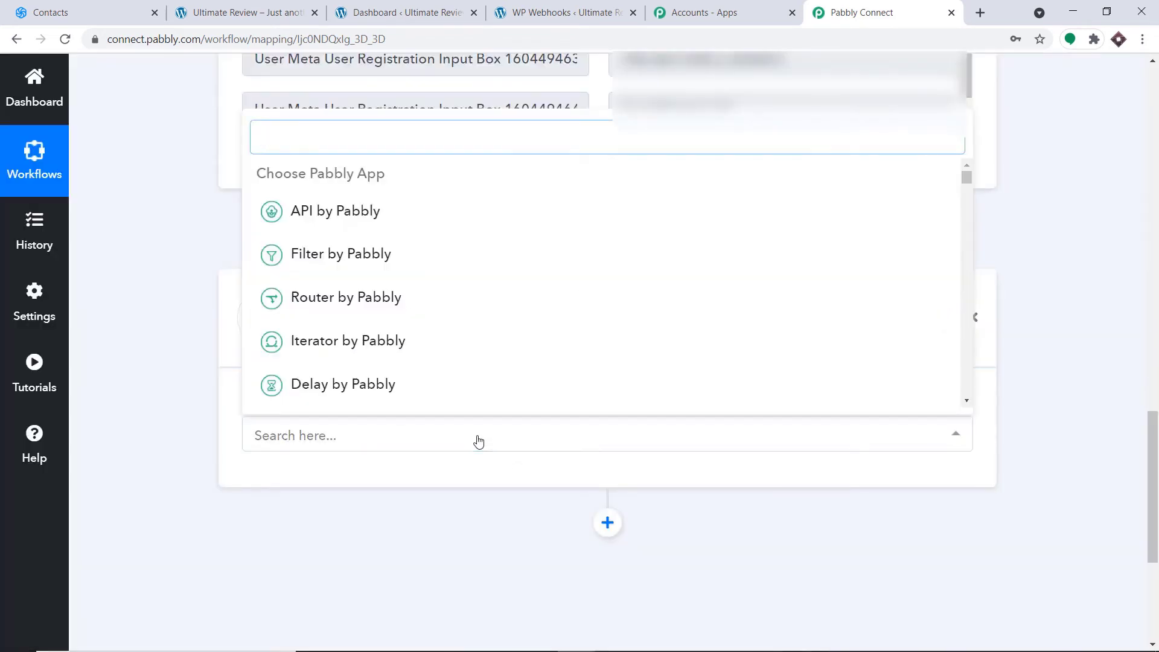
pyautogui.write('send')
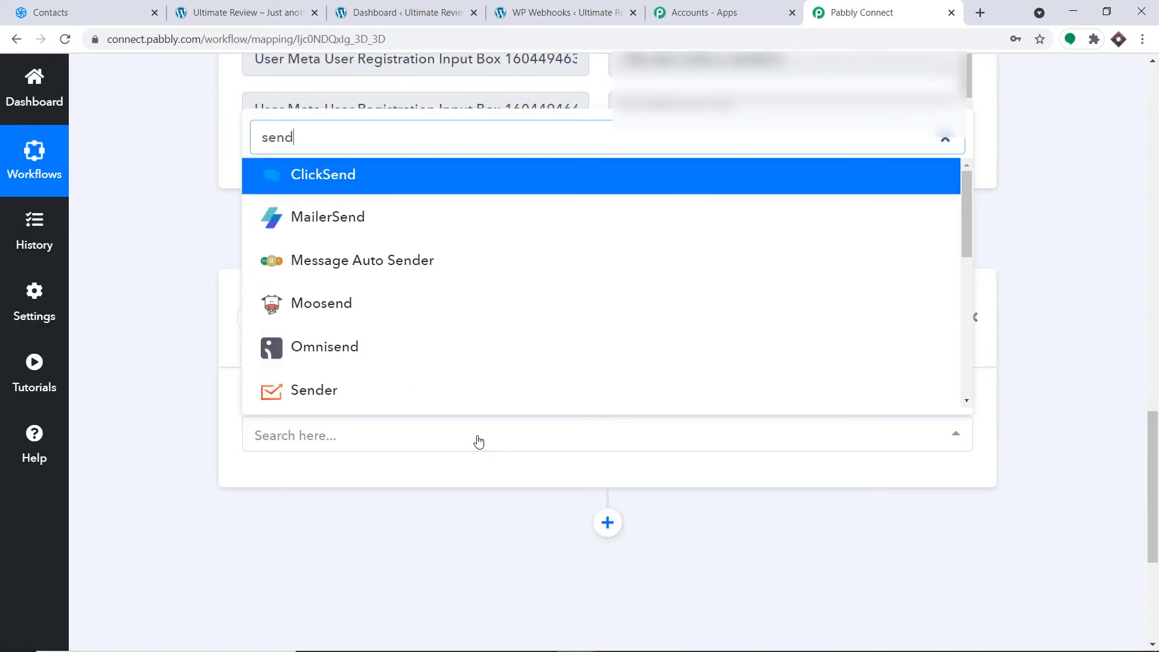
pyautogui.write('i')
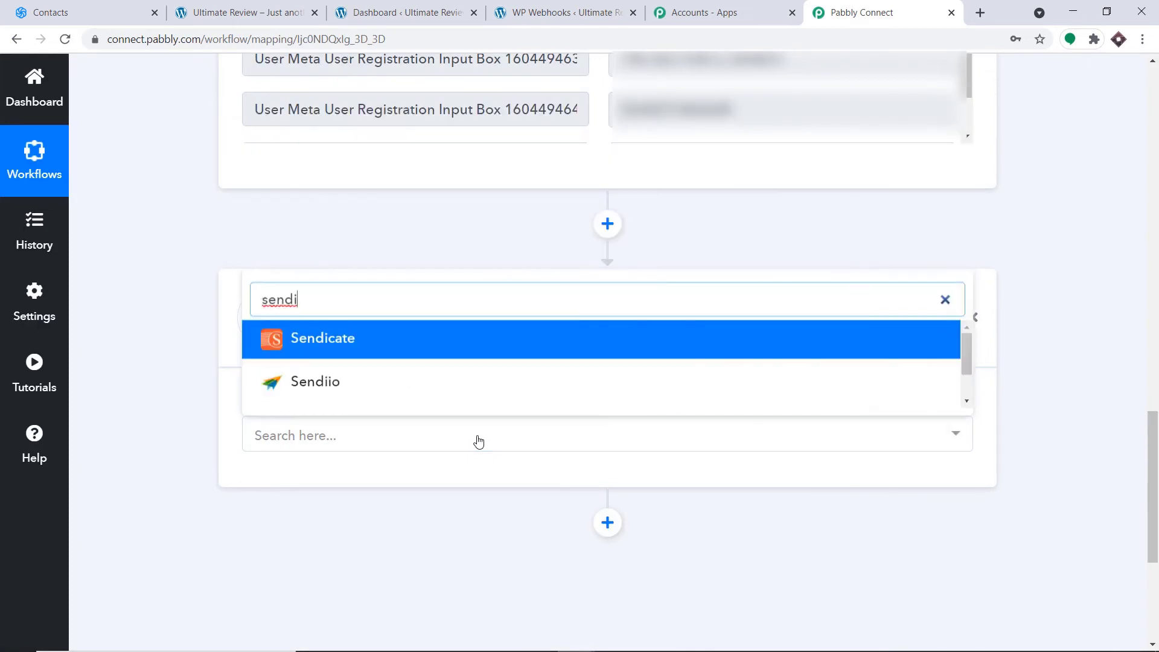
pyautogui.write('n')
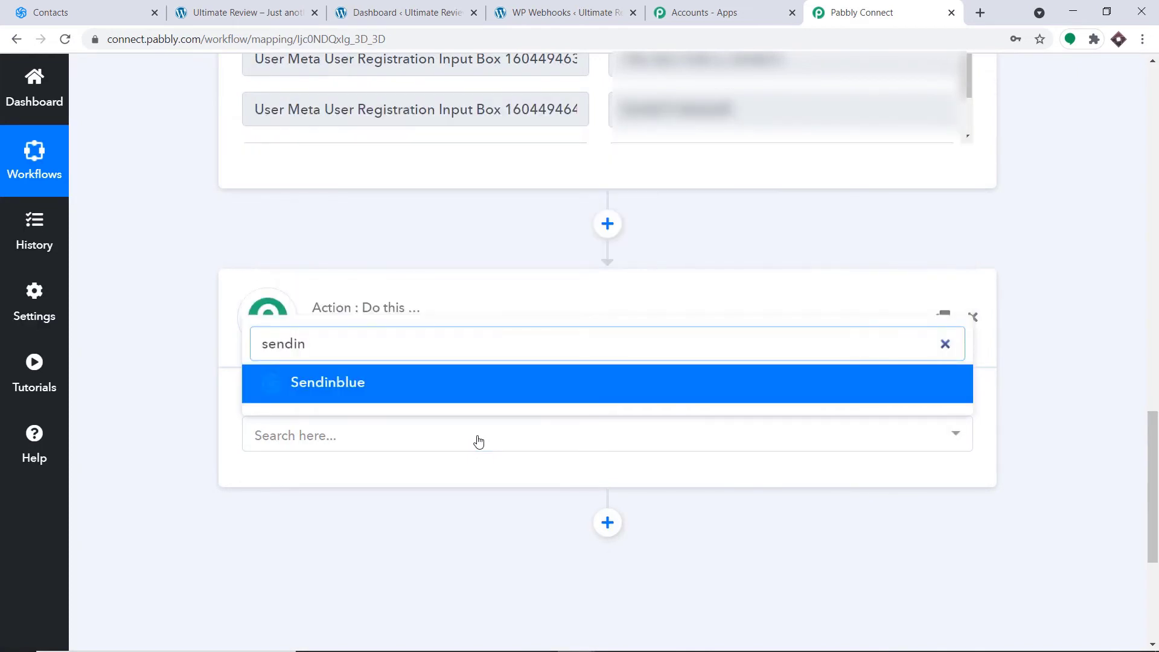
pyautogui.click(450, 392)
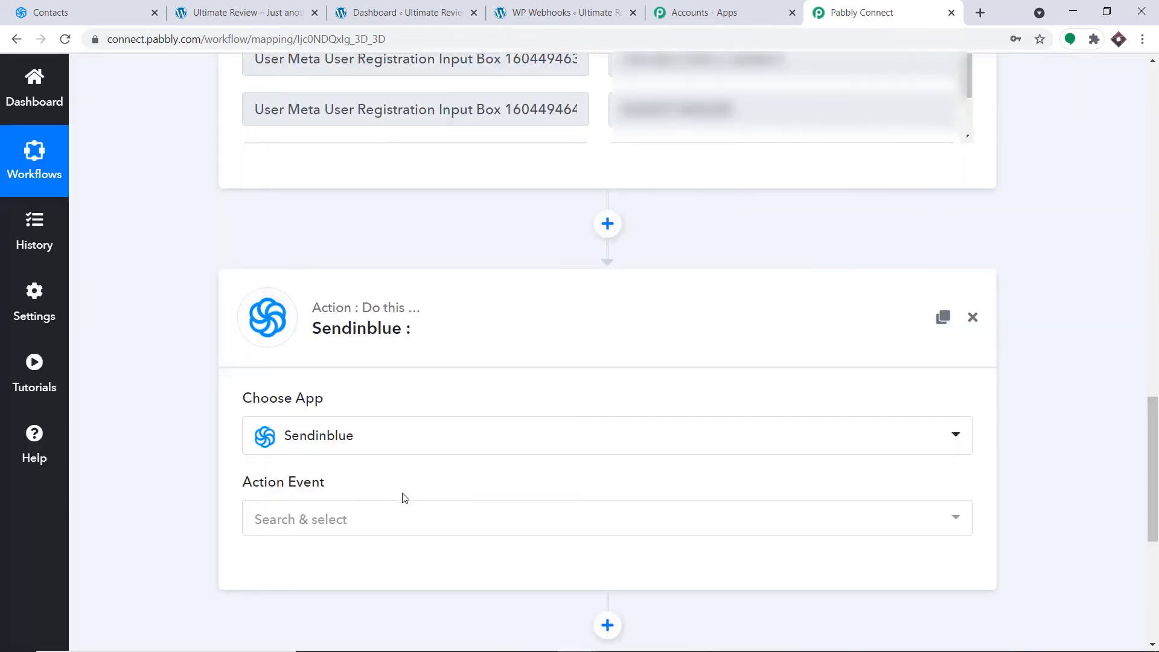
pyautogui.click(394, 515)
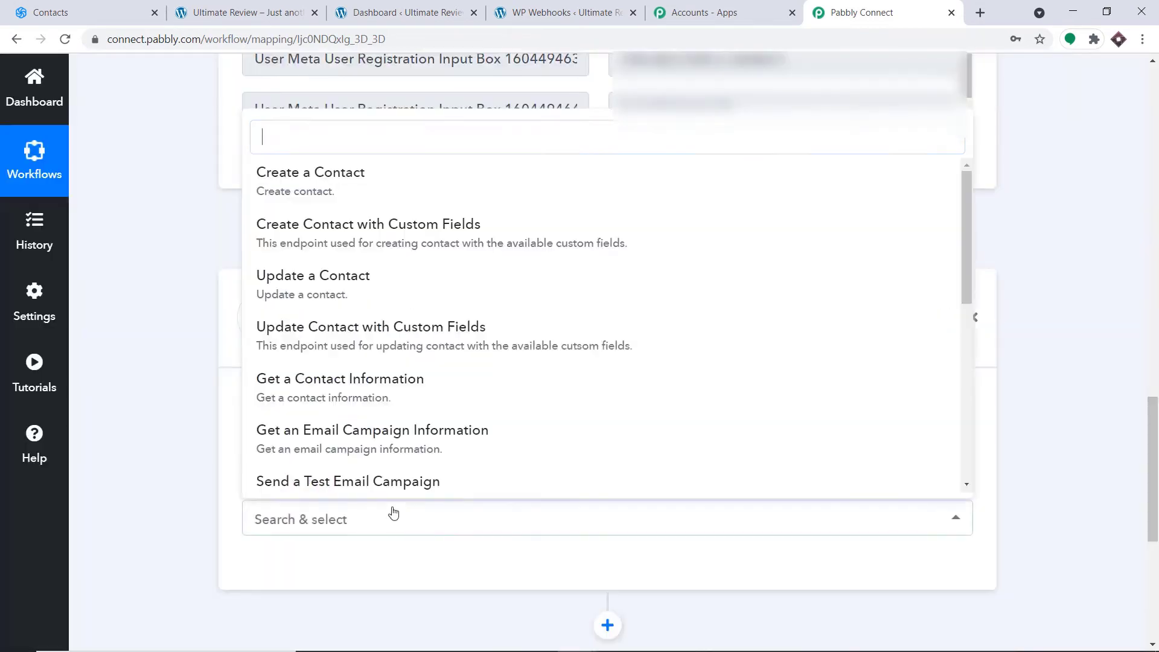
pyautogui.click(476, 187)
# - Begin connecting the Sendinblue account, then go to the Sendinblue contacts page
pyautogui.scroll(-2, 953, 279)
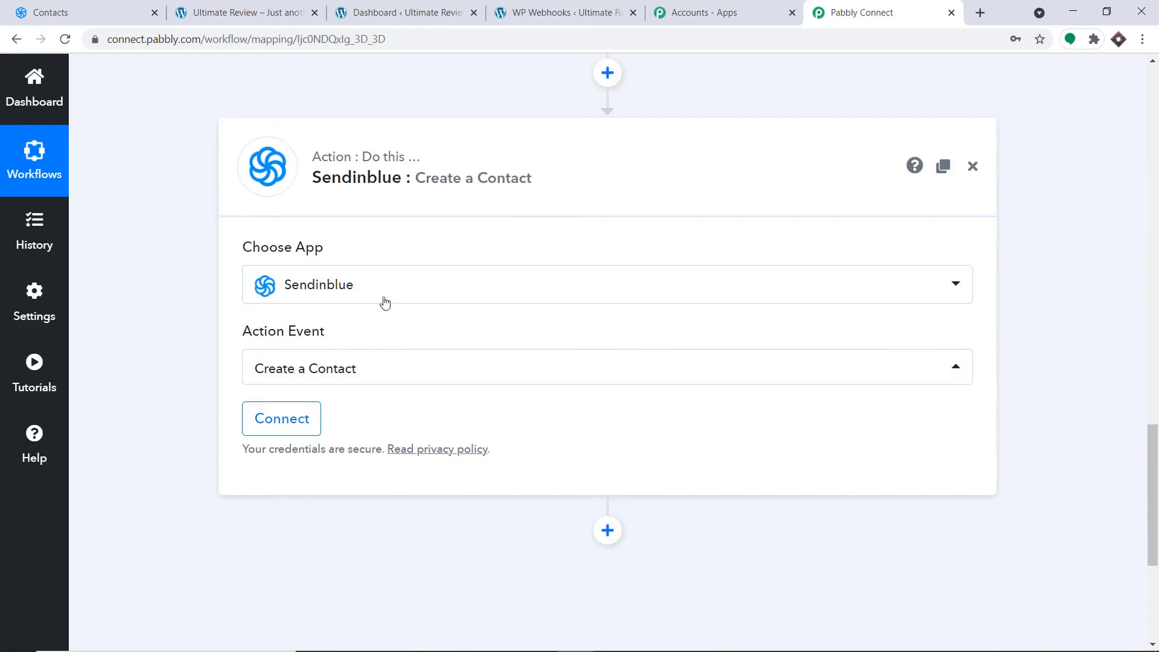
pyautogui.click(281, 420)
pyautogui.scroll(-1, 744, 259)
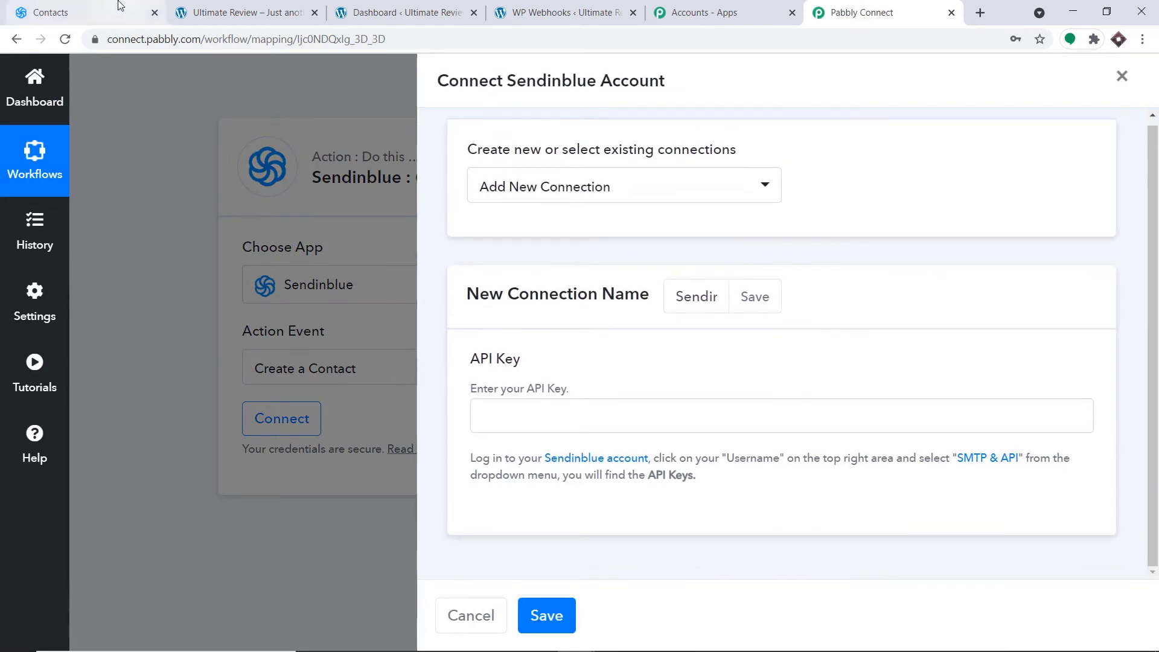
pyautogui.click(60, 12)
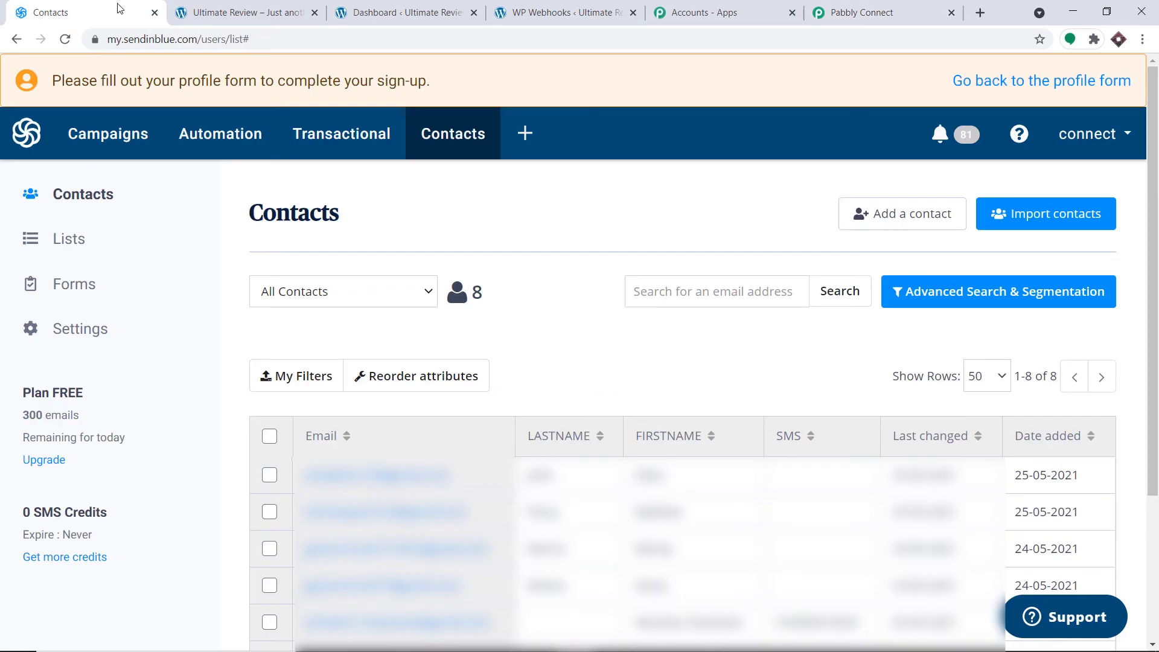
# - Generate a new Sendinblue API key named BLUE from the SMTP & API settings
pyautogui.click(1102, 134)
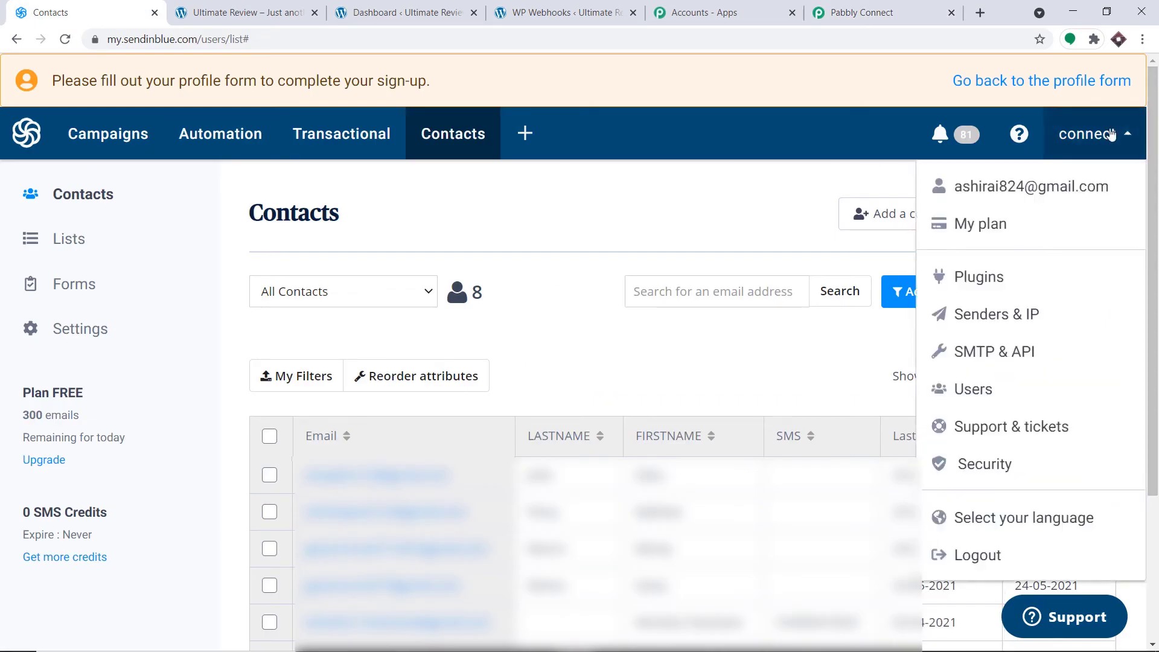
pyautogui.click(1015, 356)
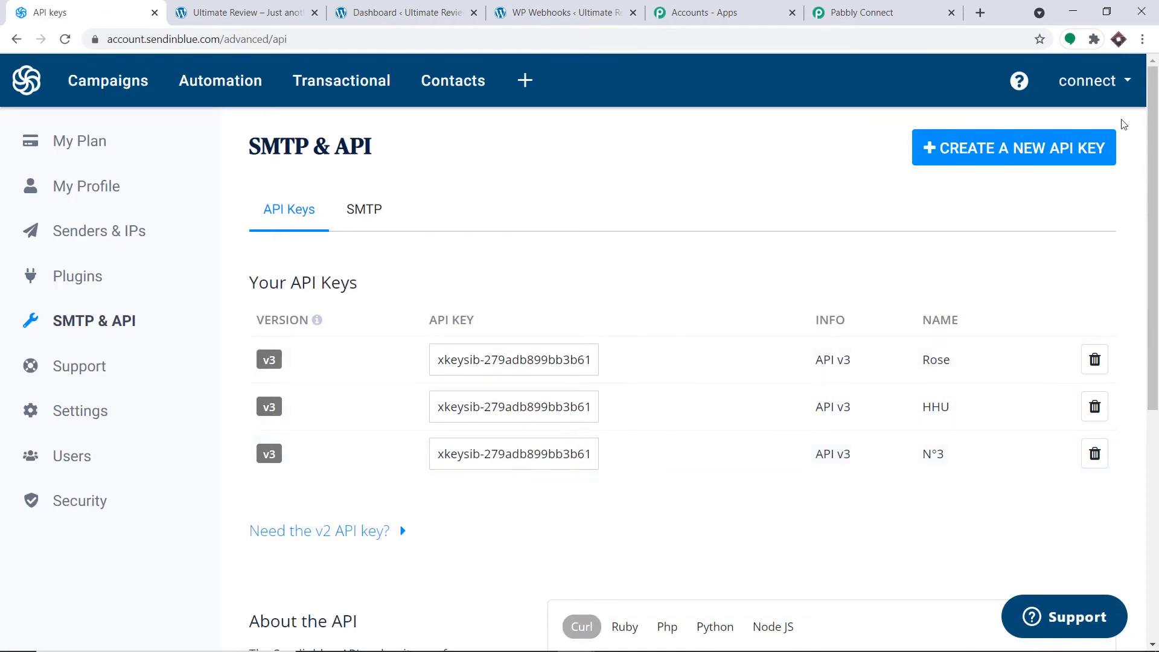
pyautogui.click(1009, 155)
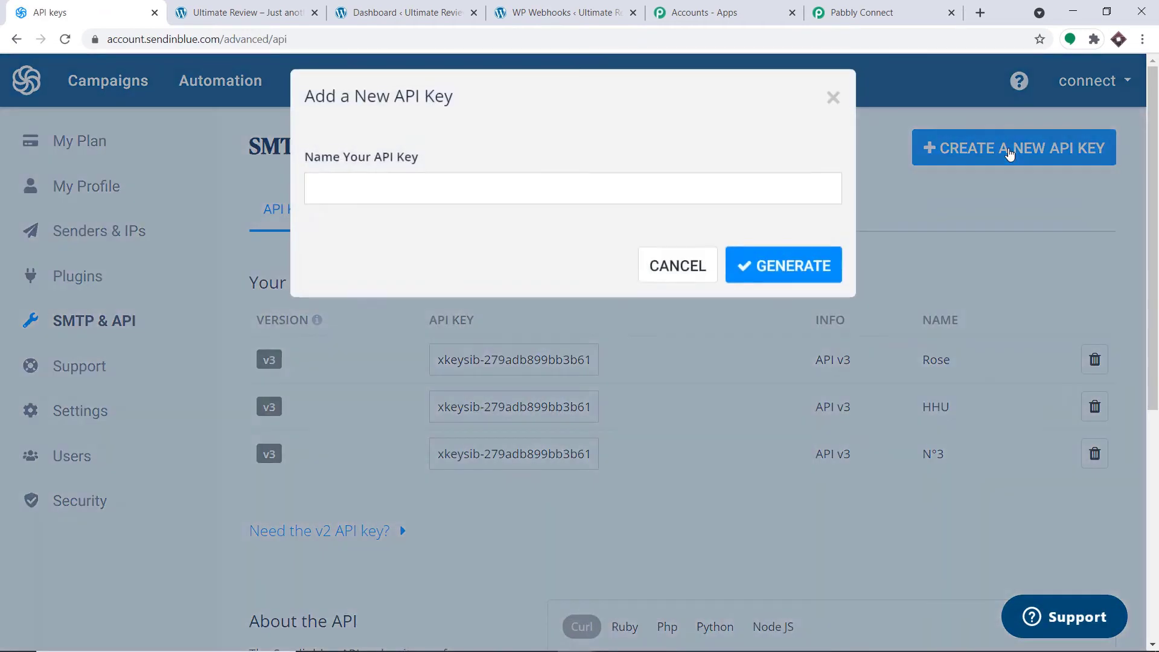
pyautogui.click(602, 213)
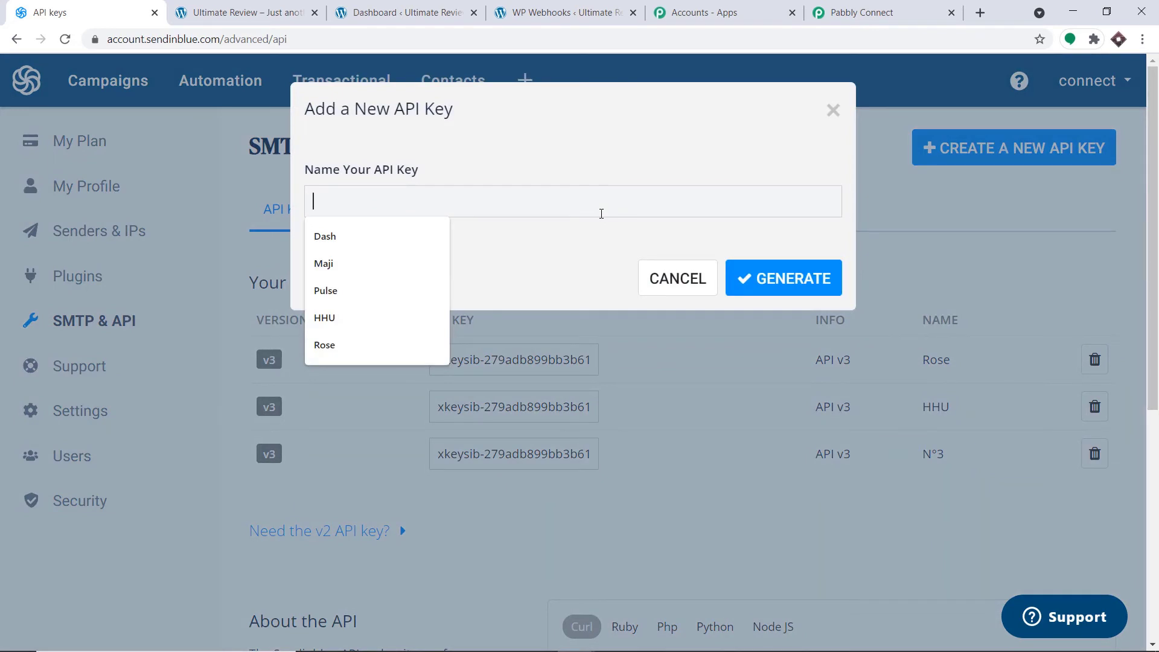
pyautogui.write('BLUE')
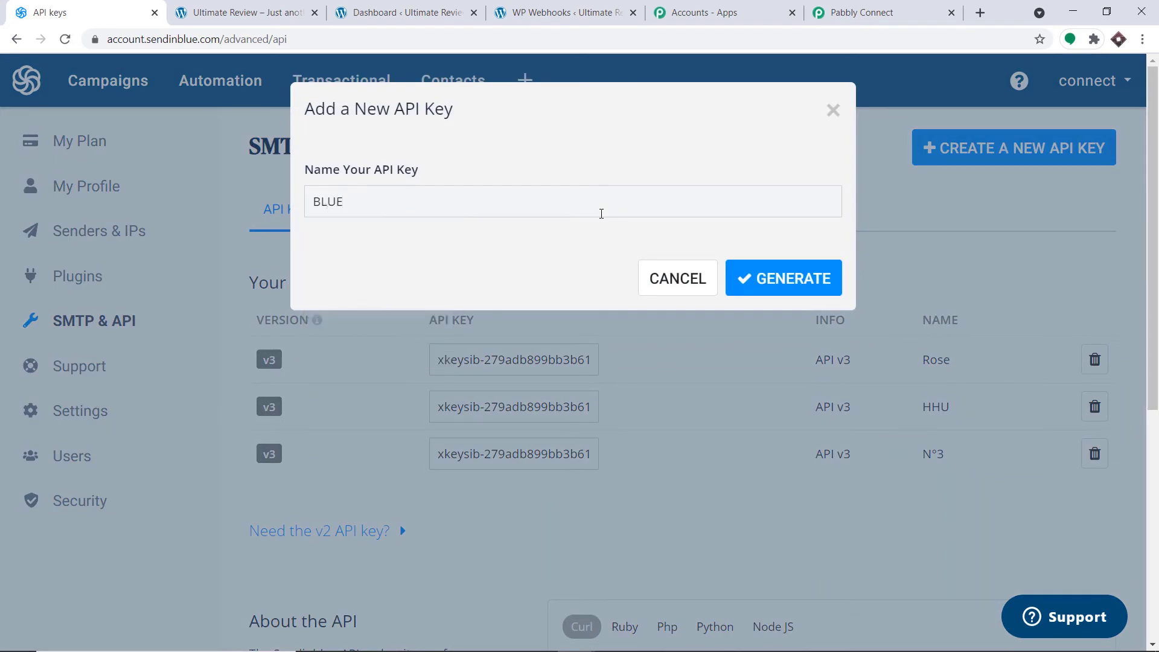
pyautogui.click(752, 289)
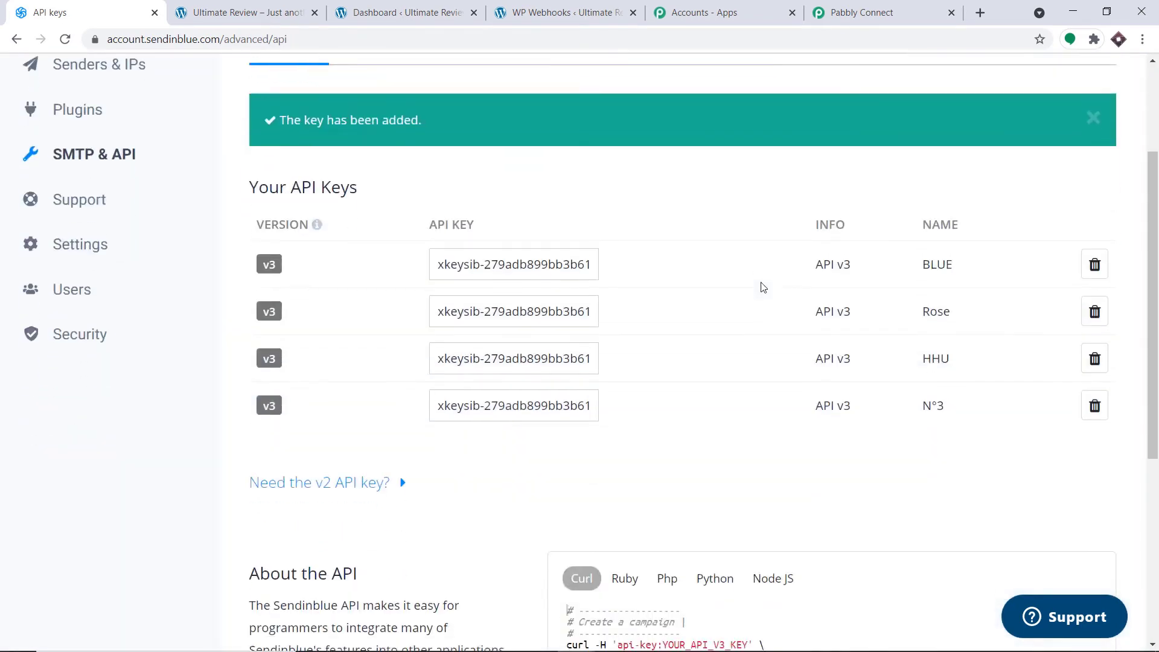
# - Copy the BLUE API key and return to the Pabbly Connect workflow
pyautogui.scroll(-1, 762, 287)
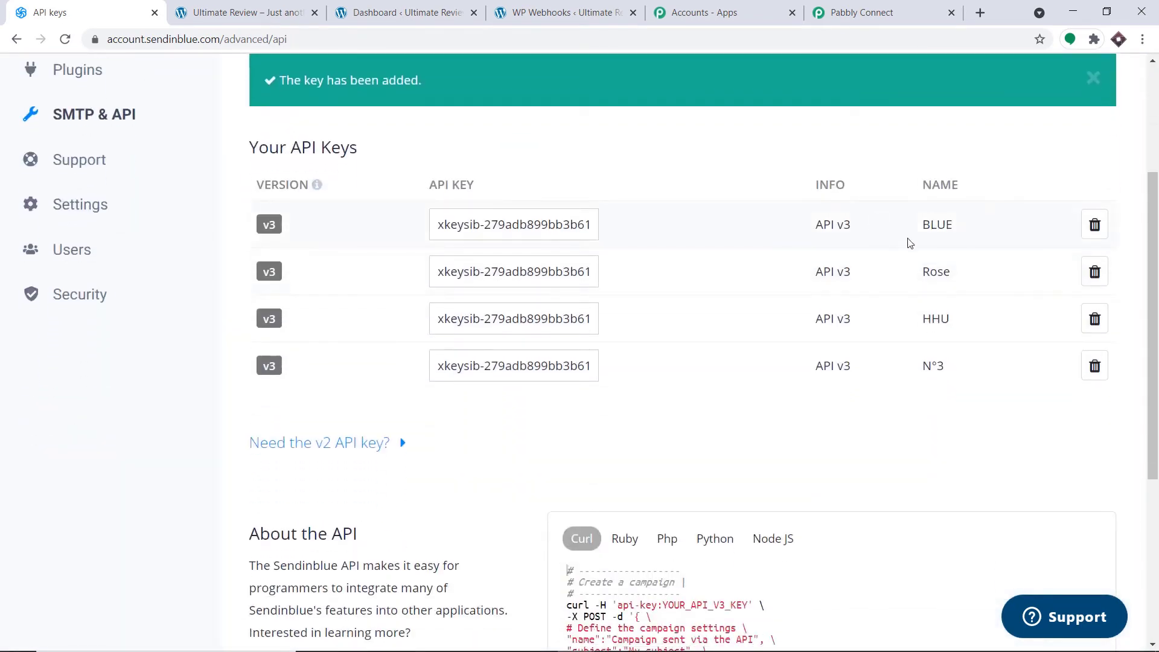
pyautogui.click(479, 225)
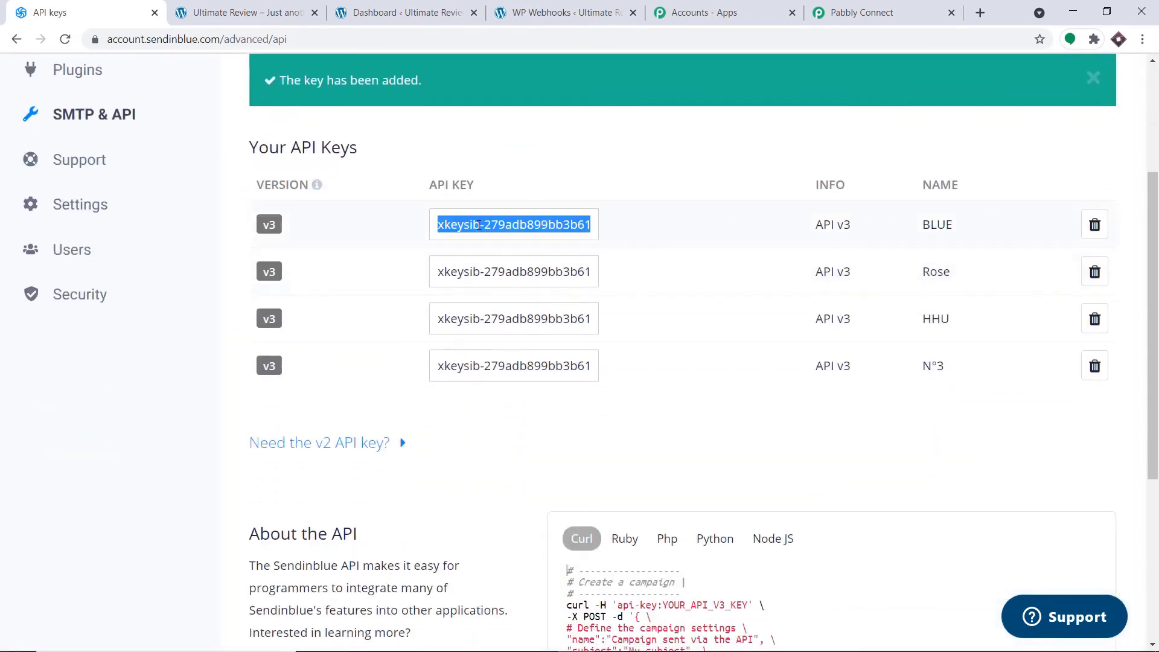
pyautogui.rightClick(478, 225)
pyautogui.click(501, 236)
pyautogui.click(877, 7)
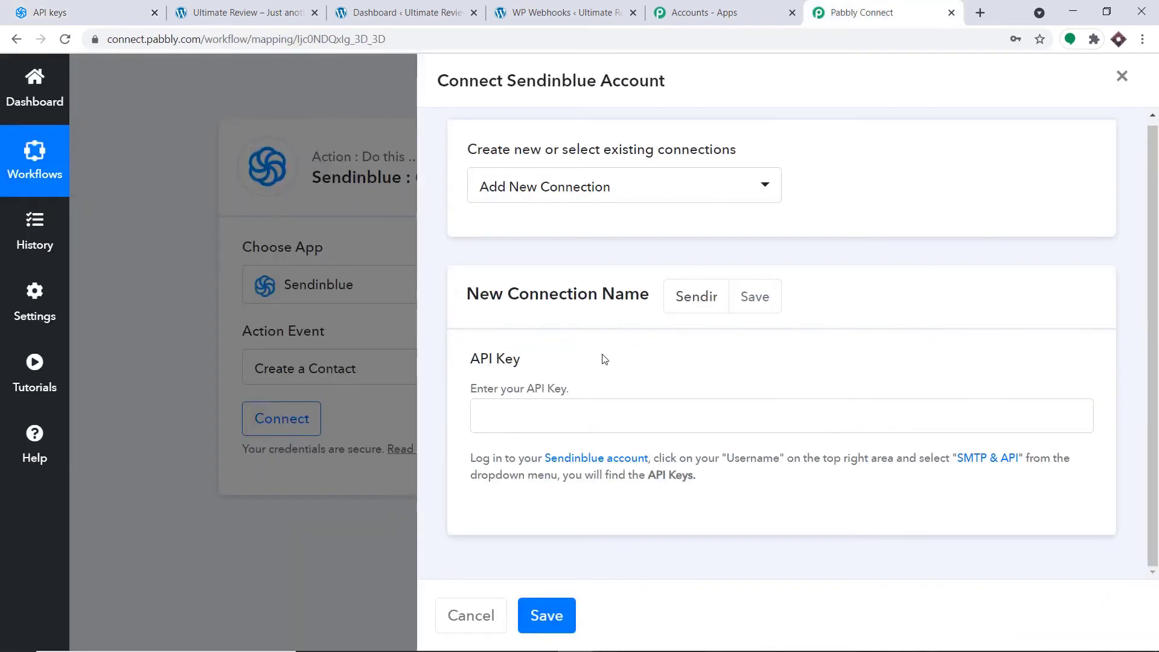
# - Paste the copied API key into the API Key field and save the Sendinblue connection
pyautogui.hotkey('ctrl', 'v')
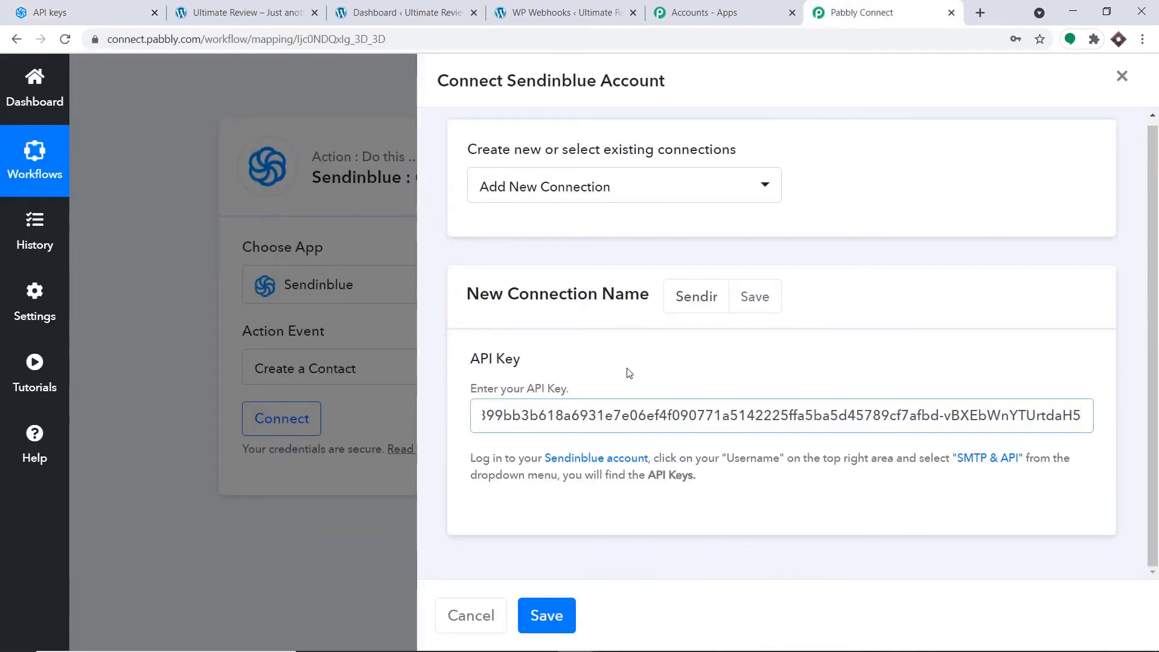
pyautogui.click(546, 615)
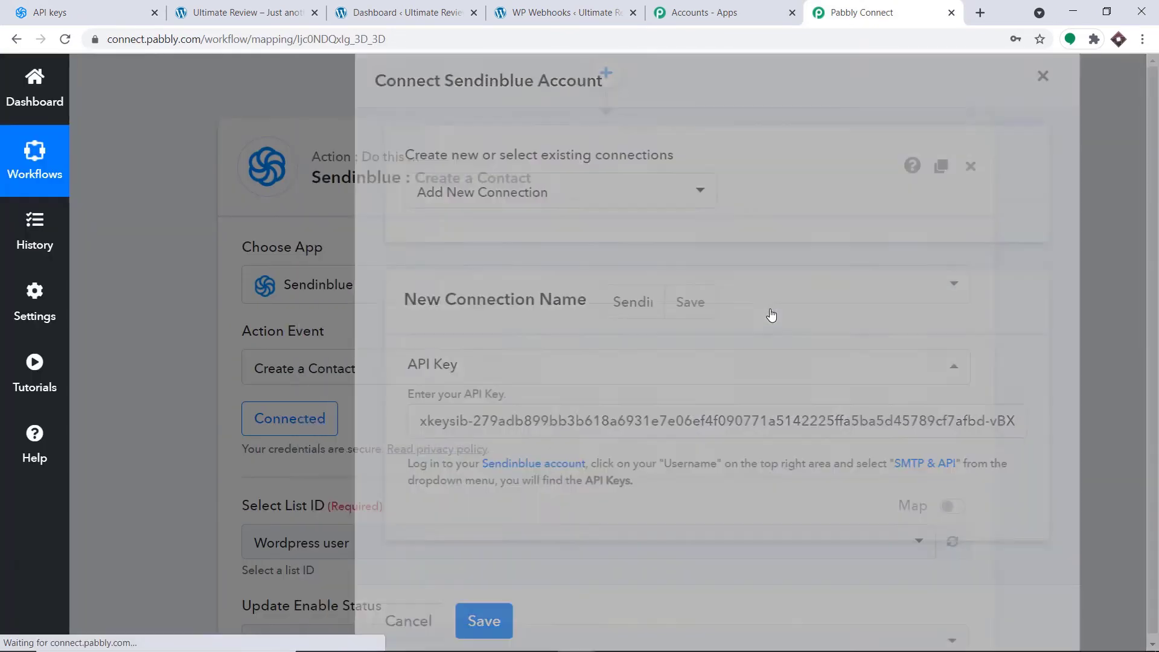
pyautogui.scroll(-4, 769, 312)
pyautogui.scroll(-16, 769, 311)
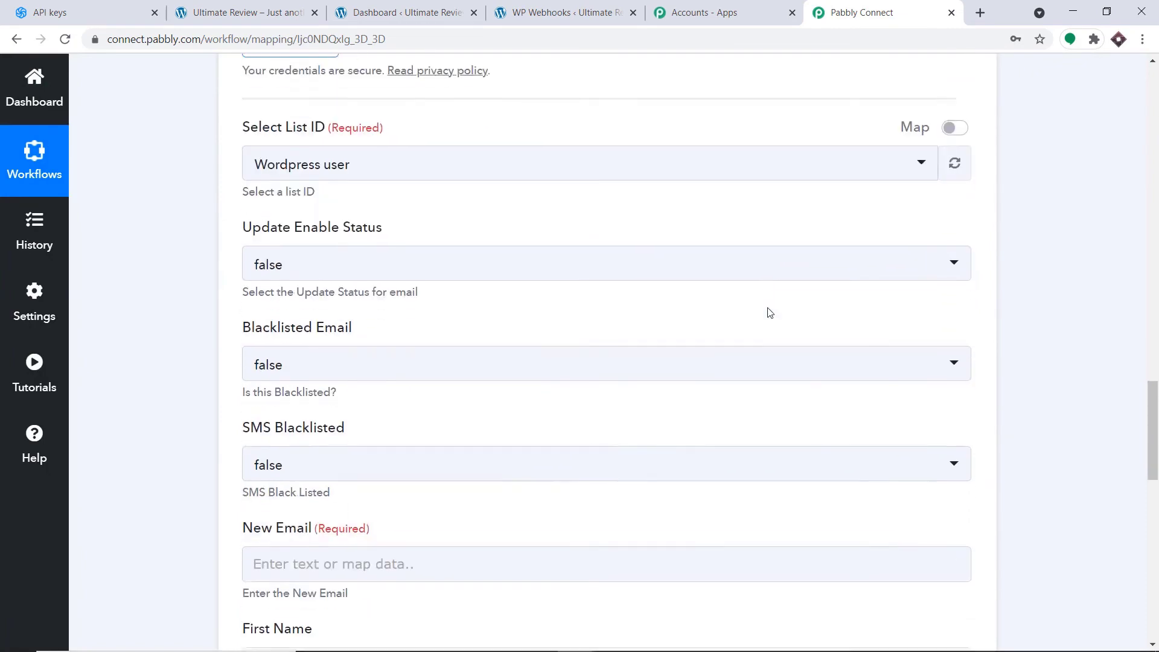
pyautogui.scroll(15, 769, 311)
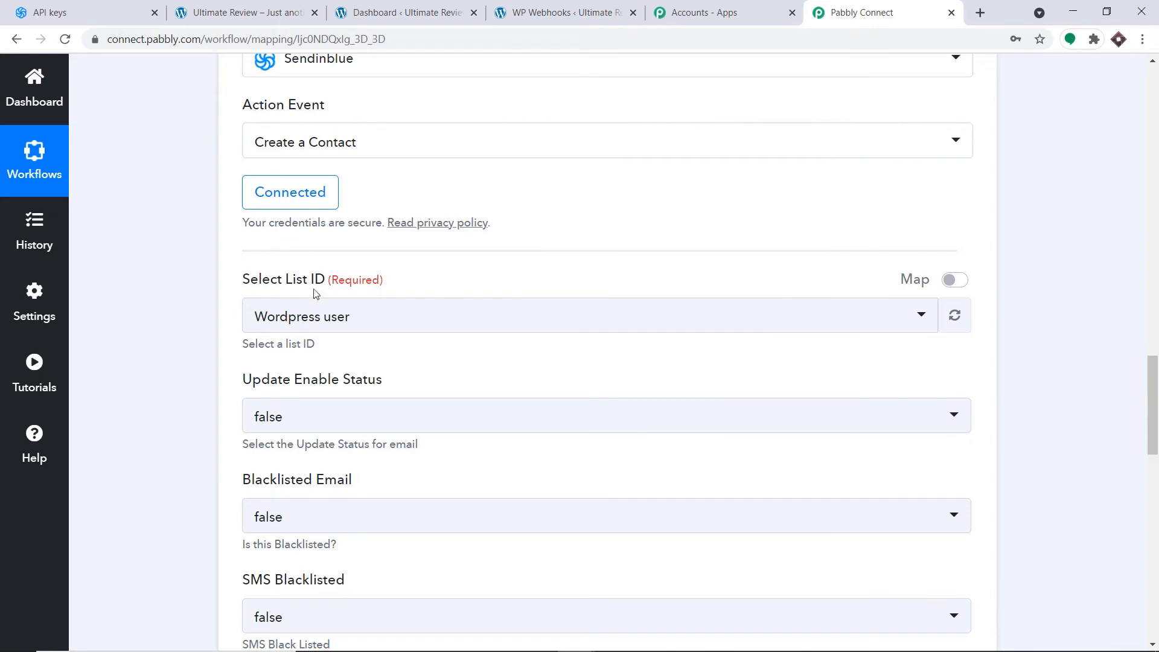
pyautogui.click(364, 324)
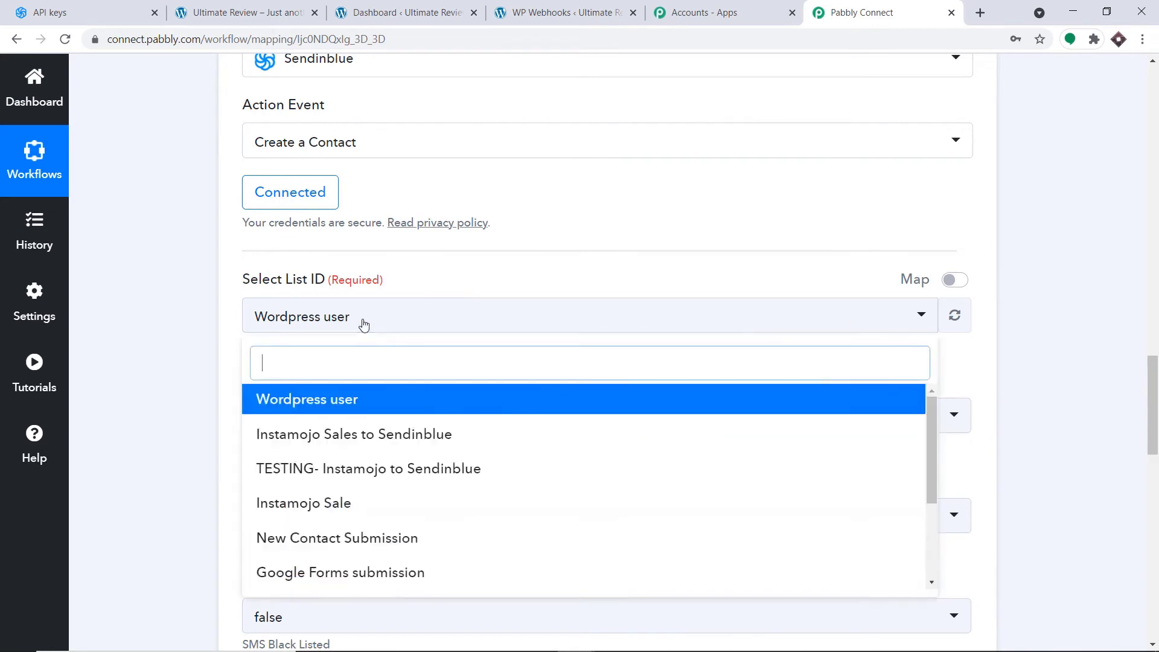
pyautogui.scroll(-5, 409, 435)
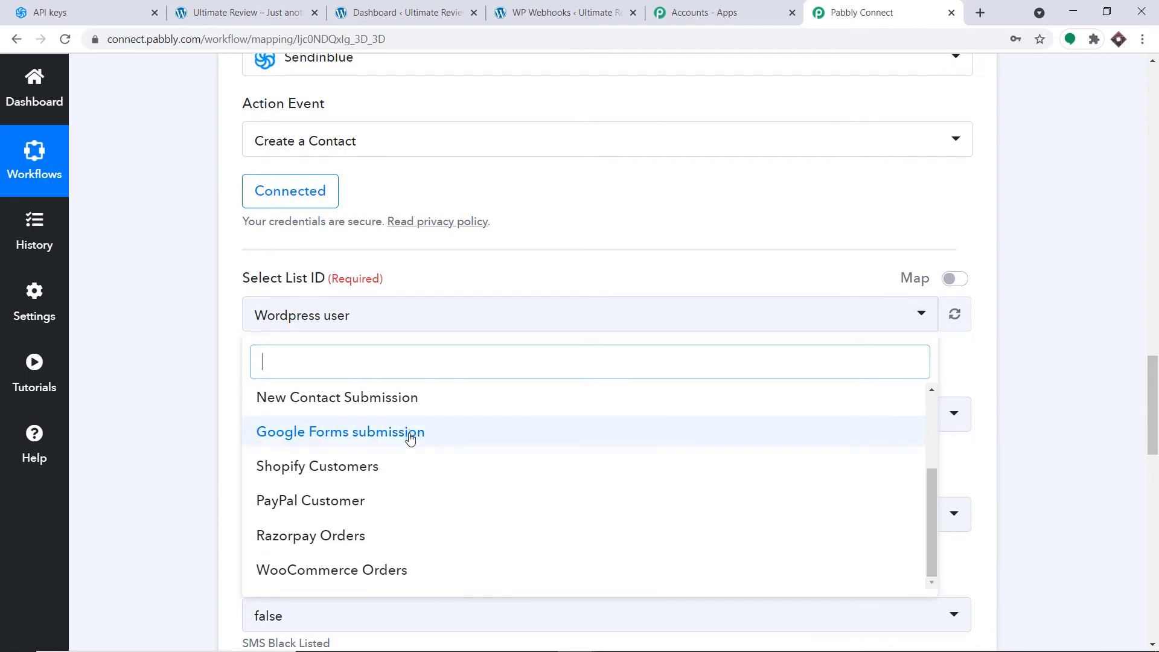
pyautogui.scroll(3, 414, 429)
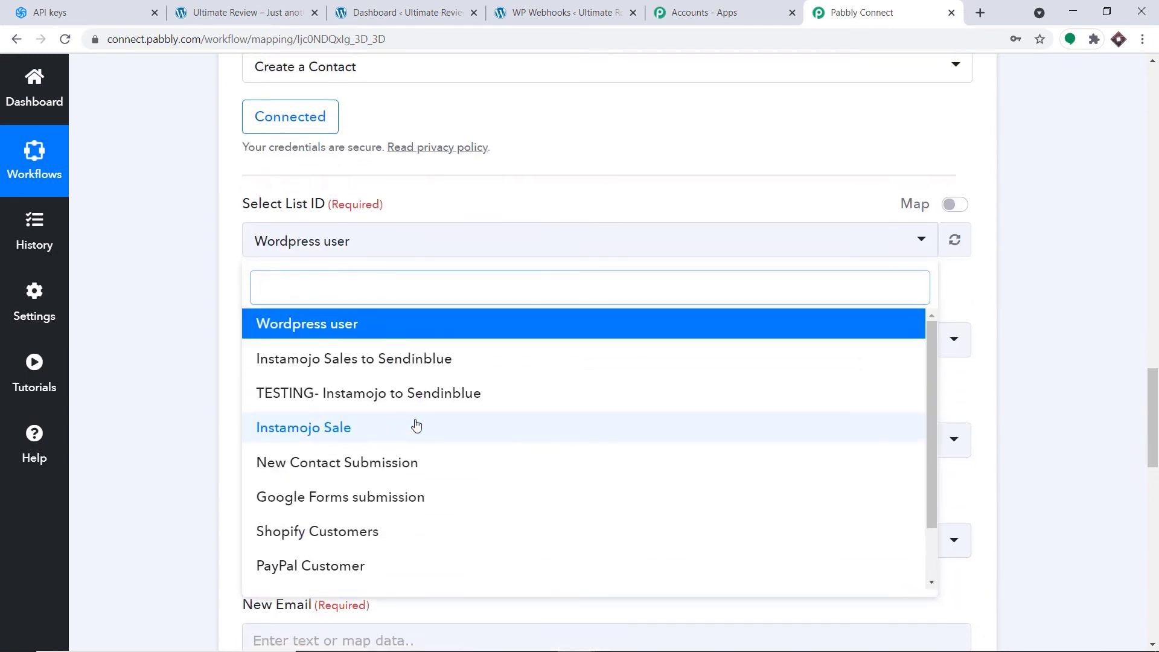
pyautogui.click(353, 326)
pyautogui.scroll(-1, 353, 332)
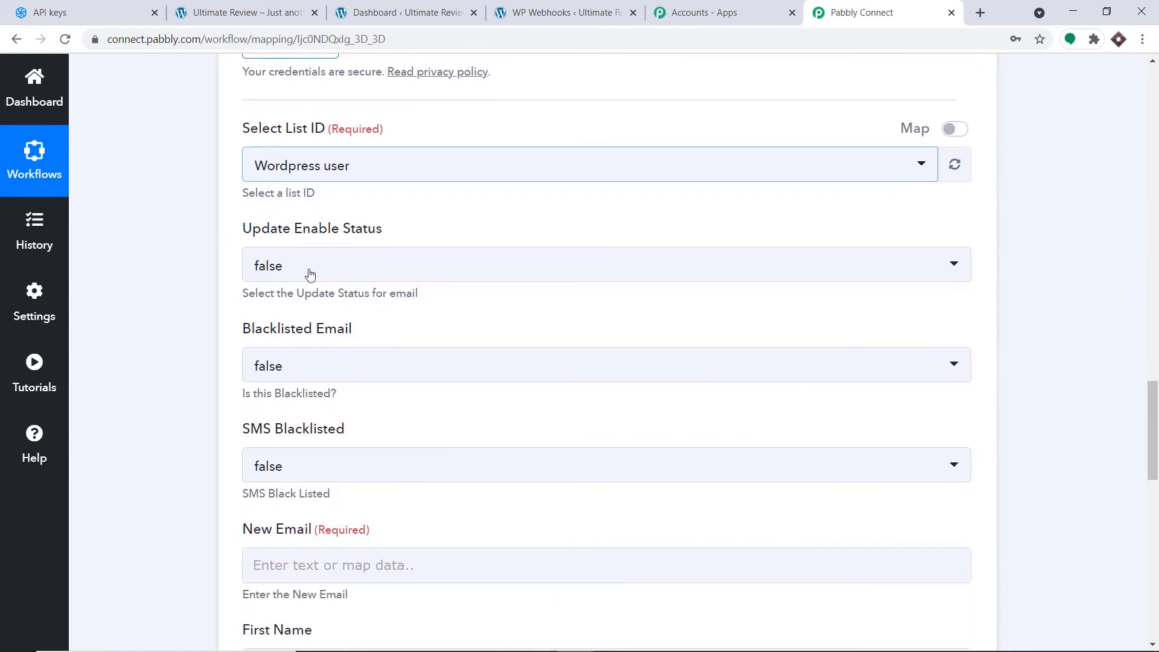
pyautogui.scroll(-1, 336, 300)
pyautogui.scroll(-1, 337, 300)
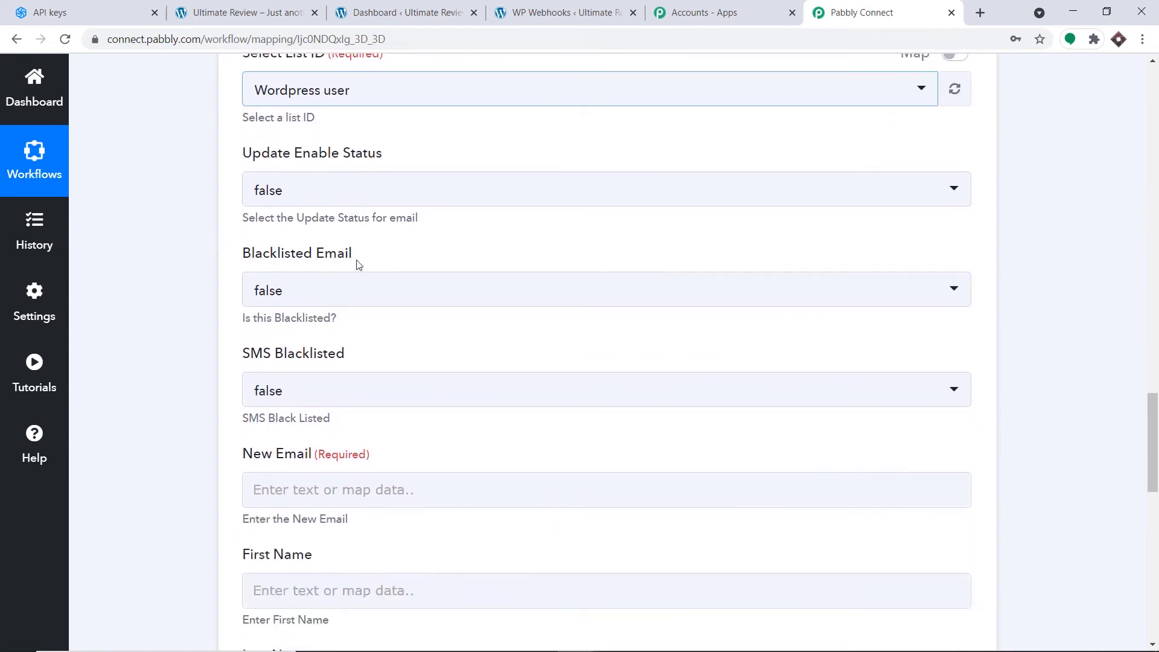
pyautogui.scroll(-1, 374, 311)
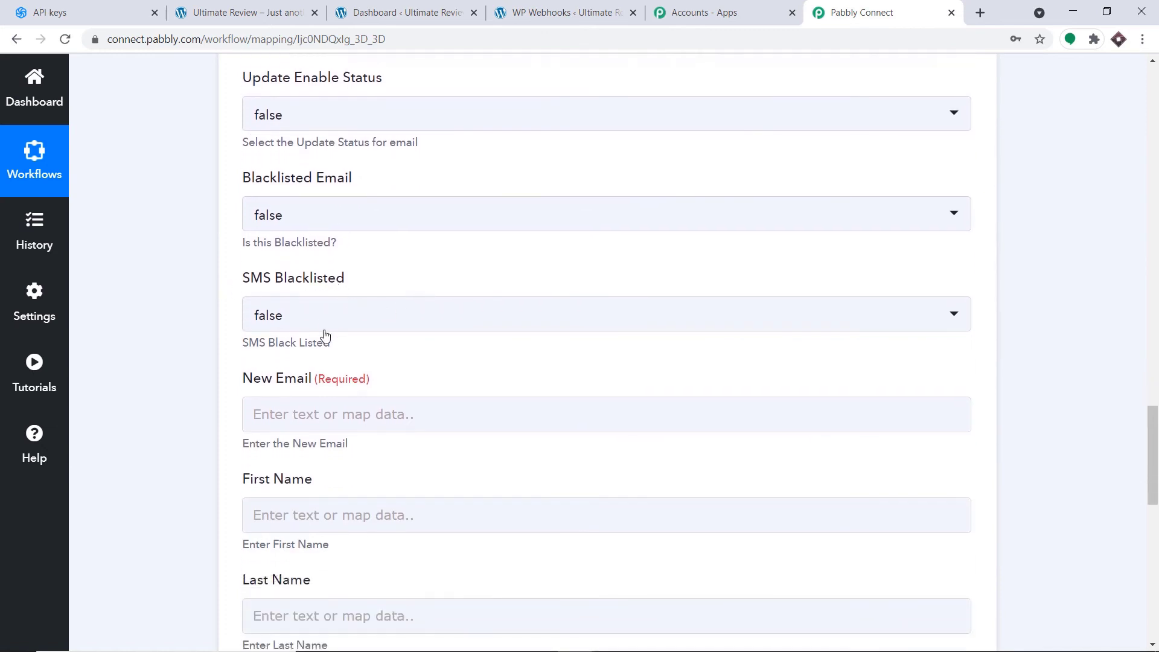
pyautogui.scroll(-1, 350, 347)
pyautogui.scroll(-1, 336, 331)
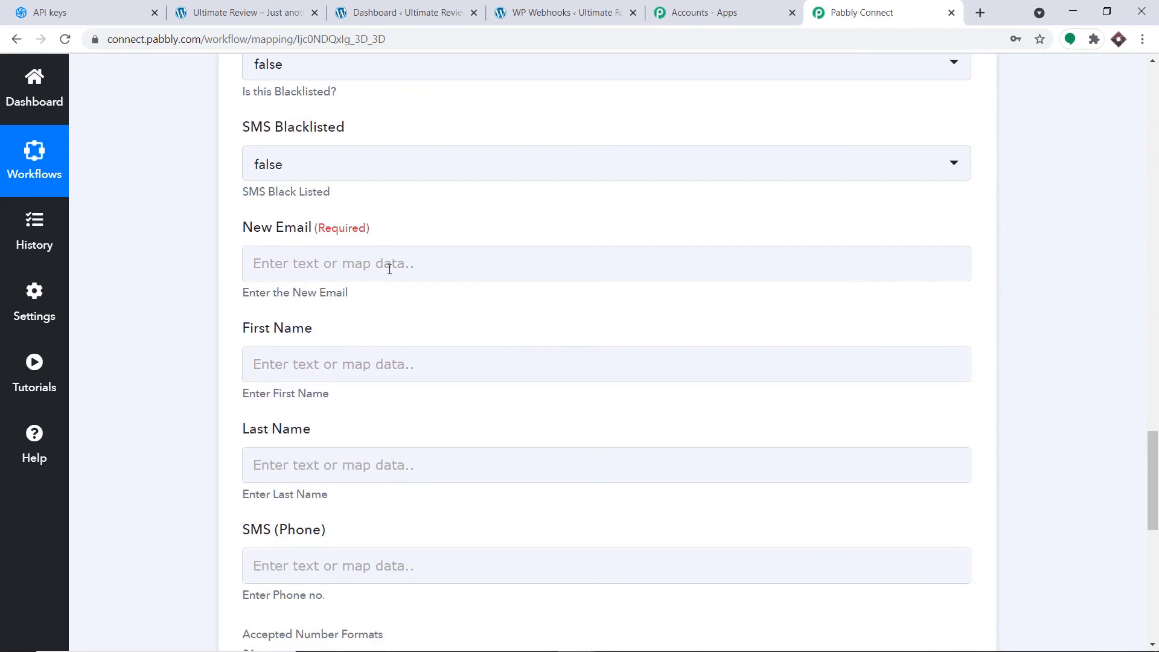
# - Map Data User Email into New Email and User Meta First Name into First Name
pyautogui.click(391, 269)
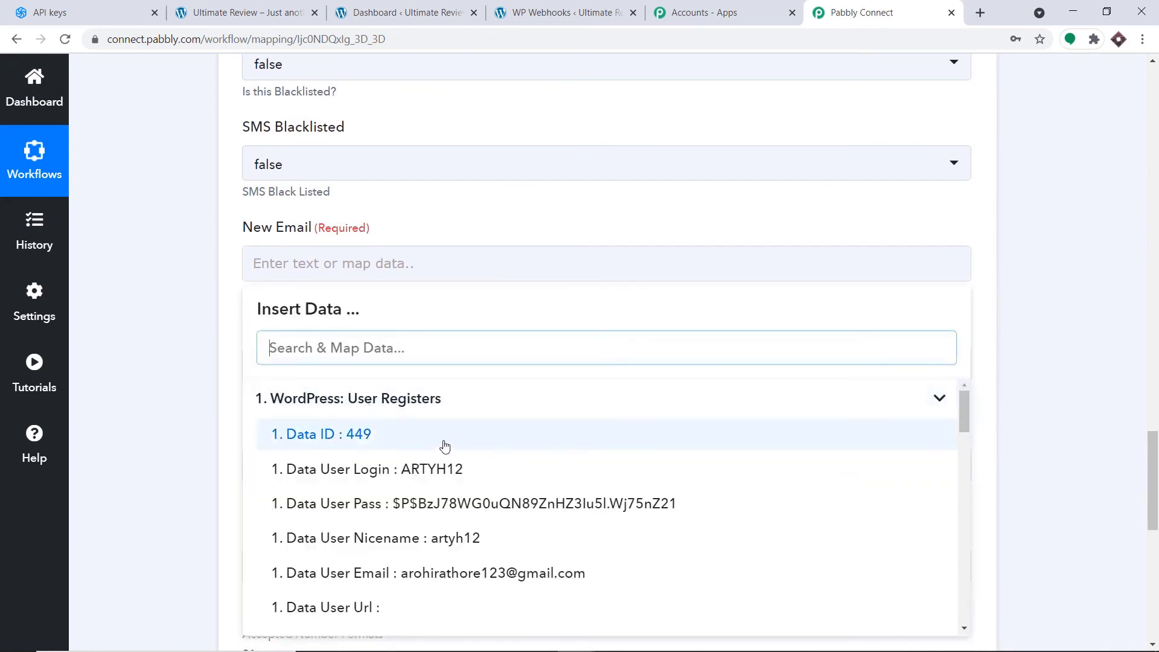
pyautogui.scroll(-2, 447, 447)
pyautogui.scroll(-3, 459, 440)
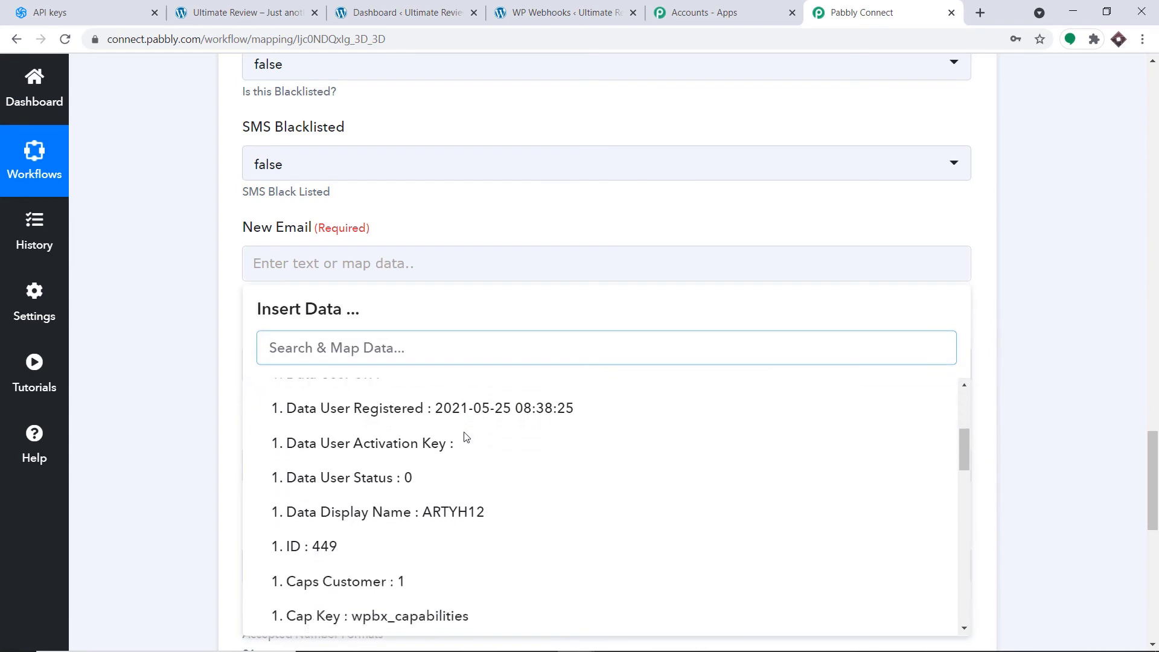
pyautogui.scroll(-6, 468, 442)
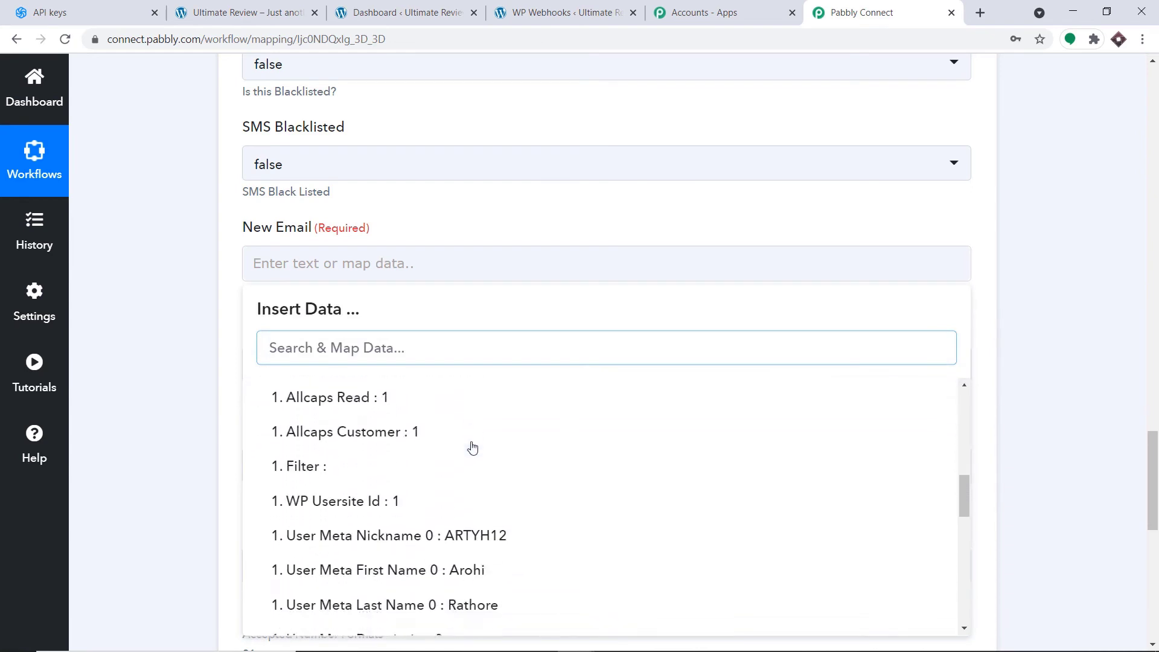
pyautogui.scroll(9, 481, 456)
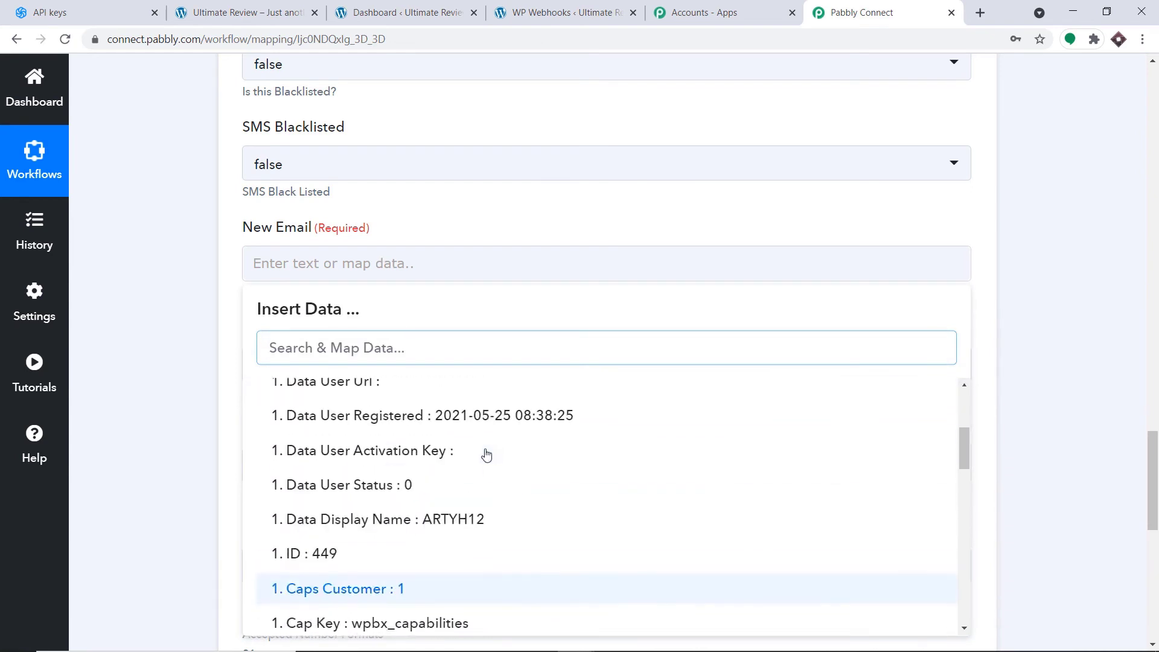
pyautogui.click(459, 497)
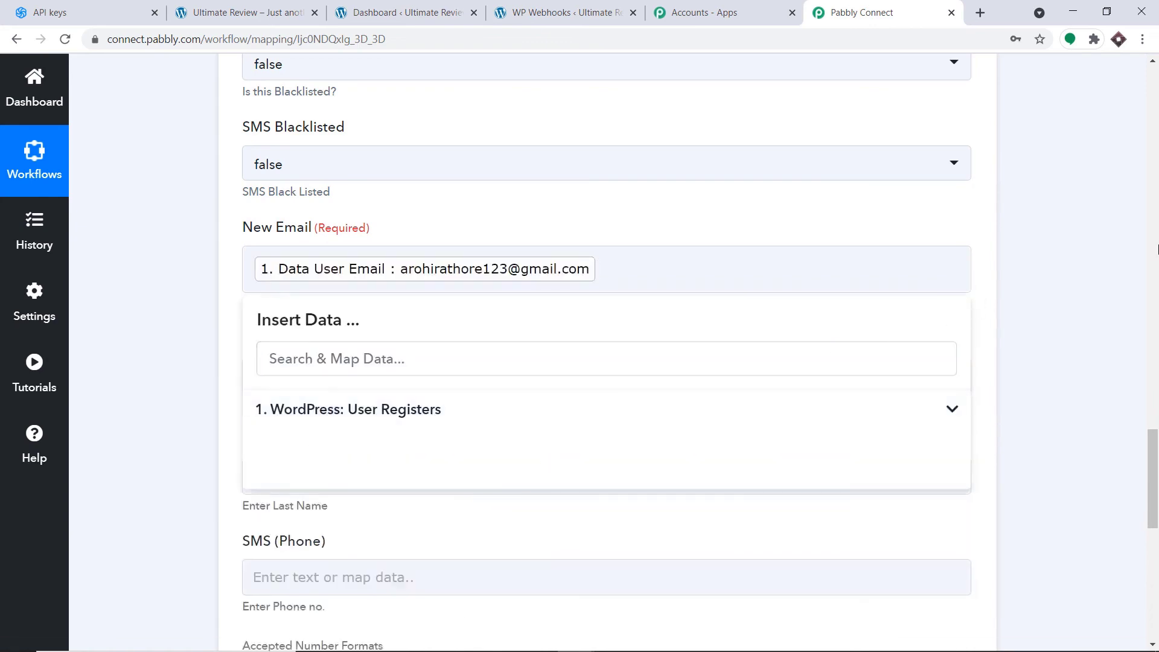
pyautogui.scroll(1, 1081, 263)
pyautogui.scroll(-3, 1081, 263)
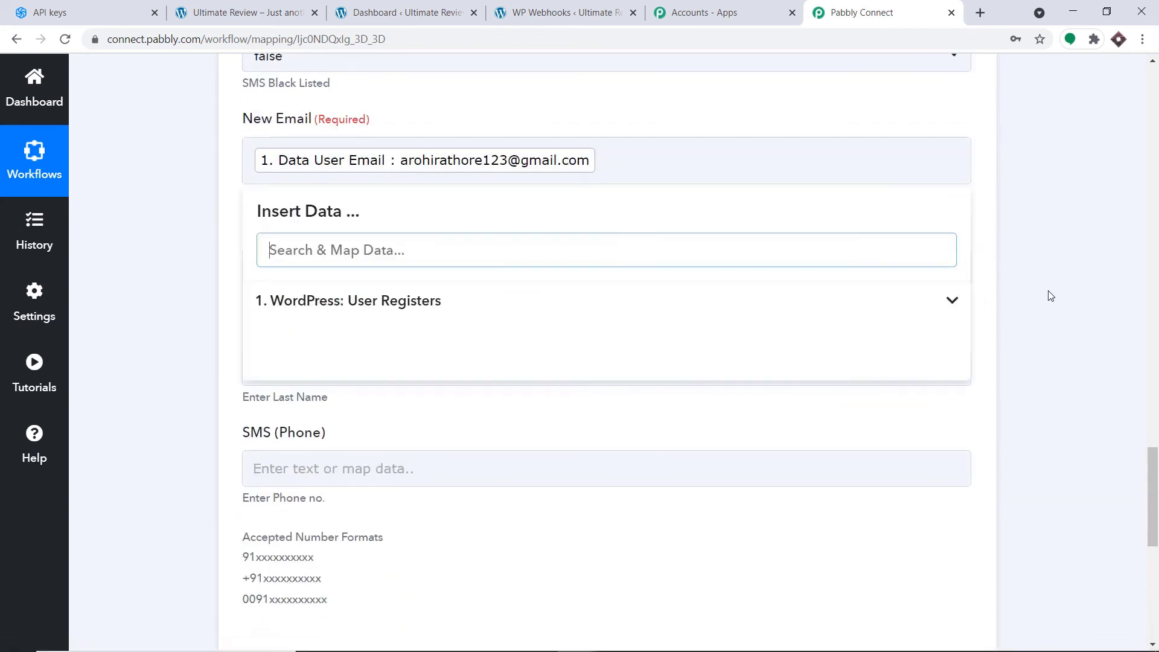
pyautogui.click(906, 410)
pyautogui.click(461, 263)
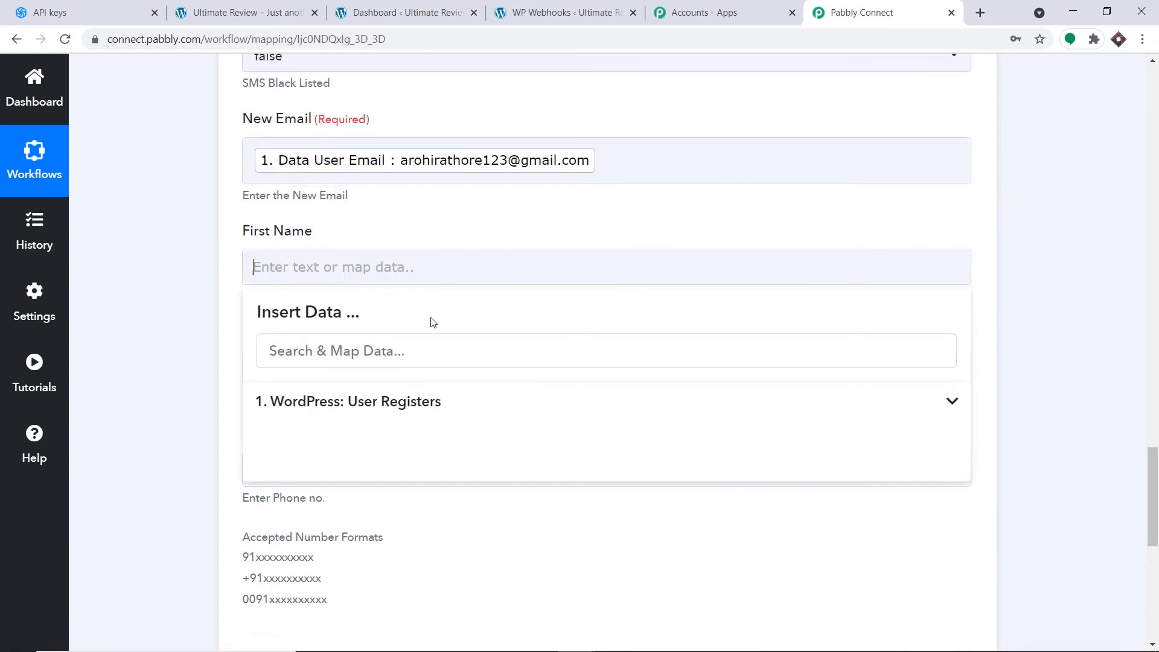
pyautogui.click(380, 402)
pyautogui.scroll(-8, 459, 501)
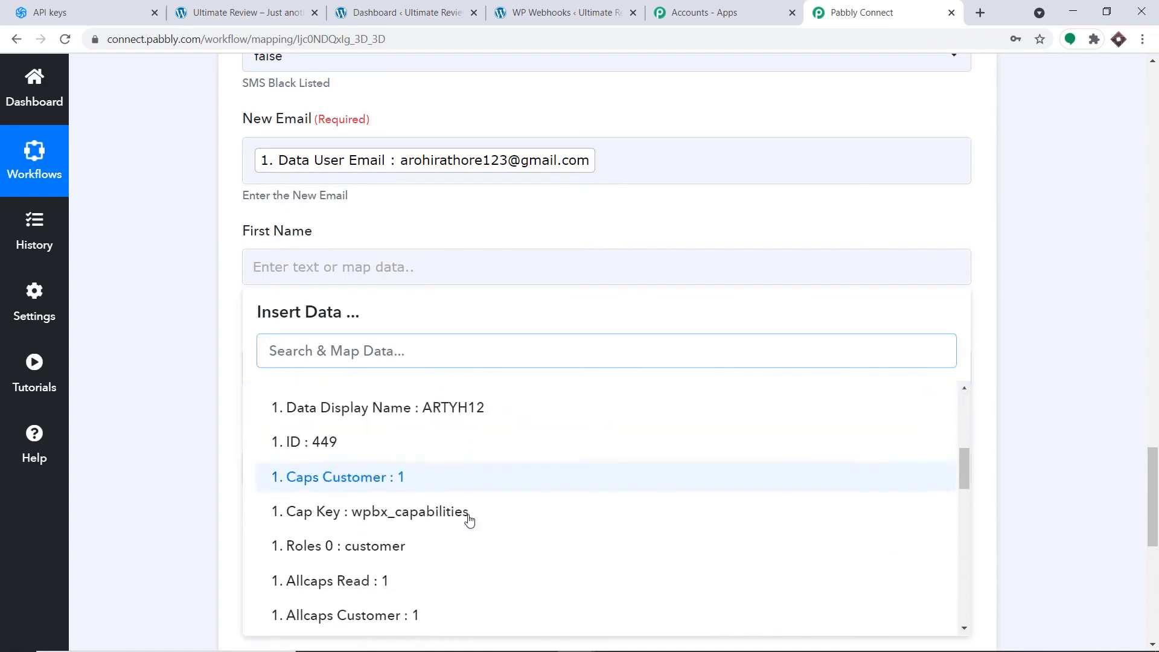
pyautogui.scroll(-2, 471, 522)
pyautogui.click(492, 501)
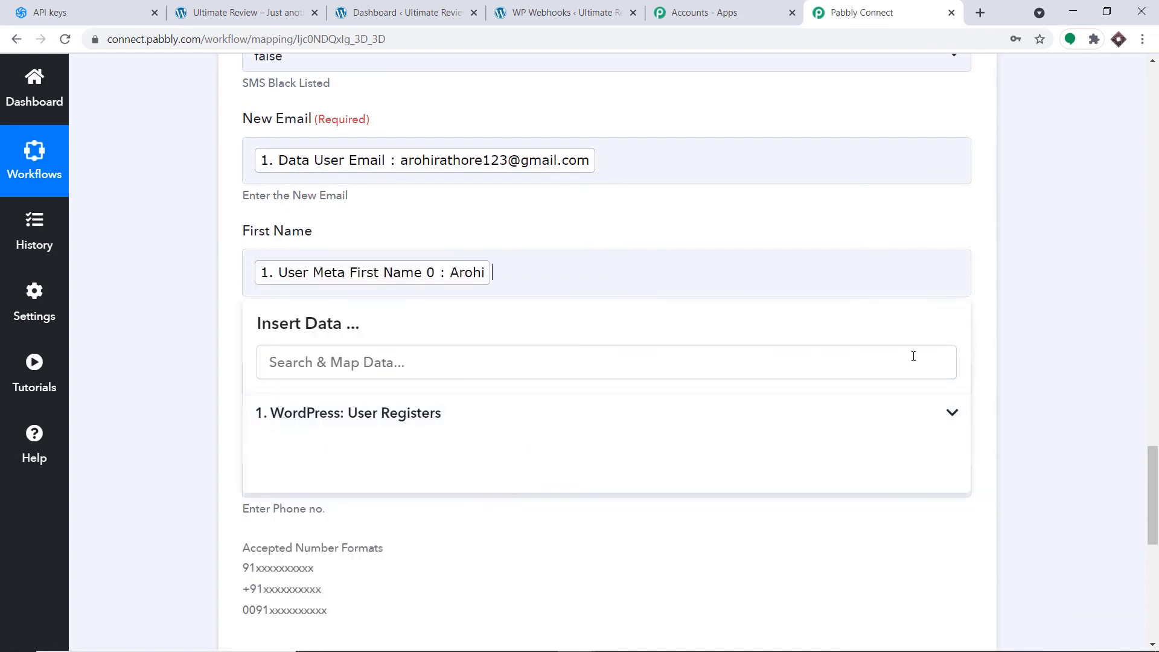
pyautogui.click(1005, 447)
# - Map User Meta Last Name into Last Name and Registration Number Box into SMS (Phone)
pyautogui.scroll(-3, 751, 382)
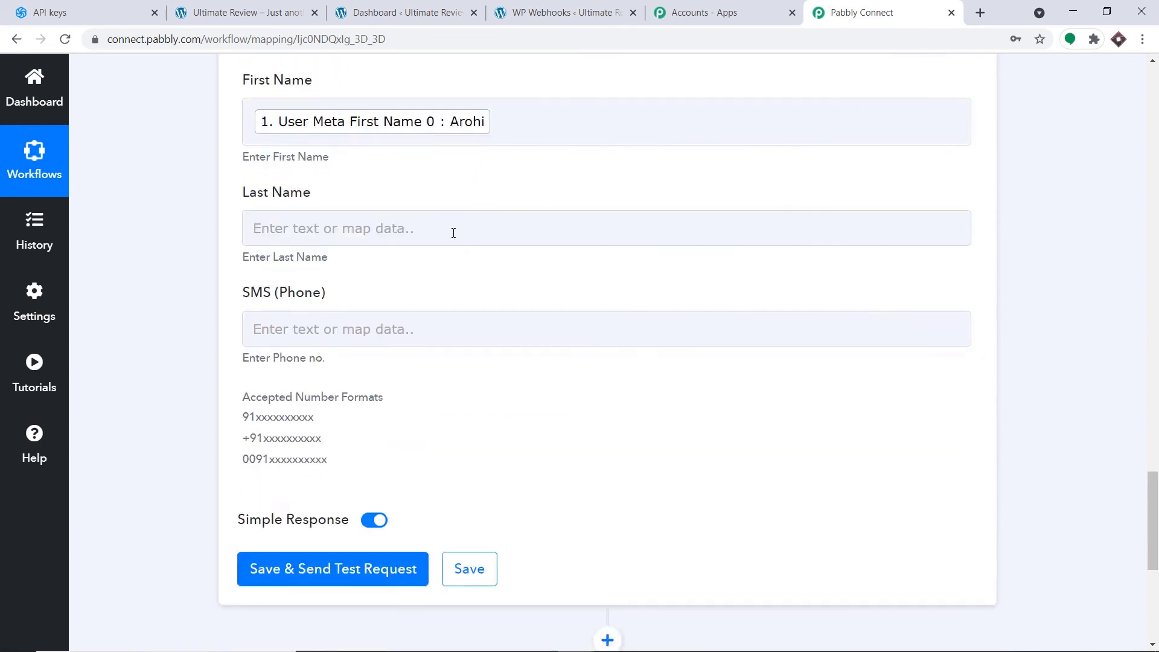
pyautogui.click(447, 237)
pyautogui.scroll(-10, 582, 492)
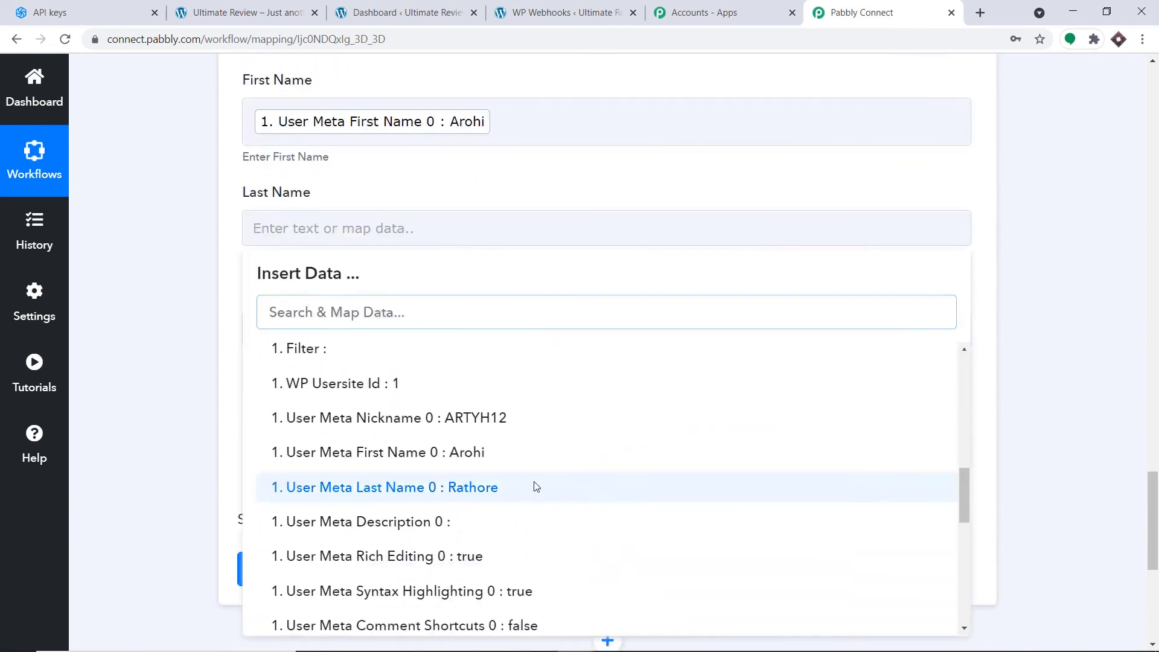
pyautogui.click(533, 487)
pyautogui.click(984, 264)
pyautogui.scroll(-3, 437, 266)
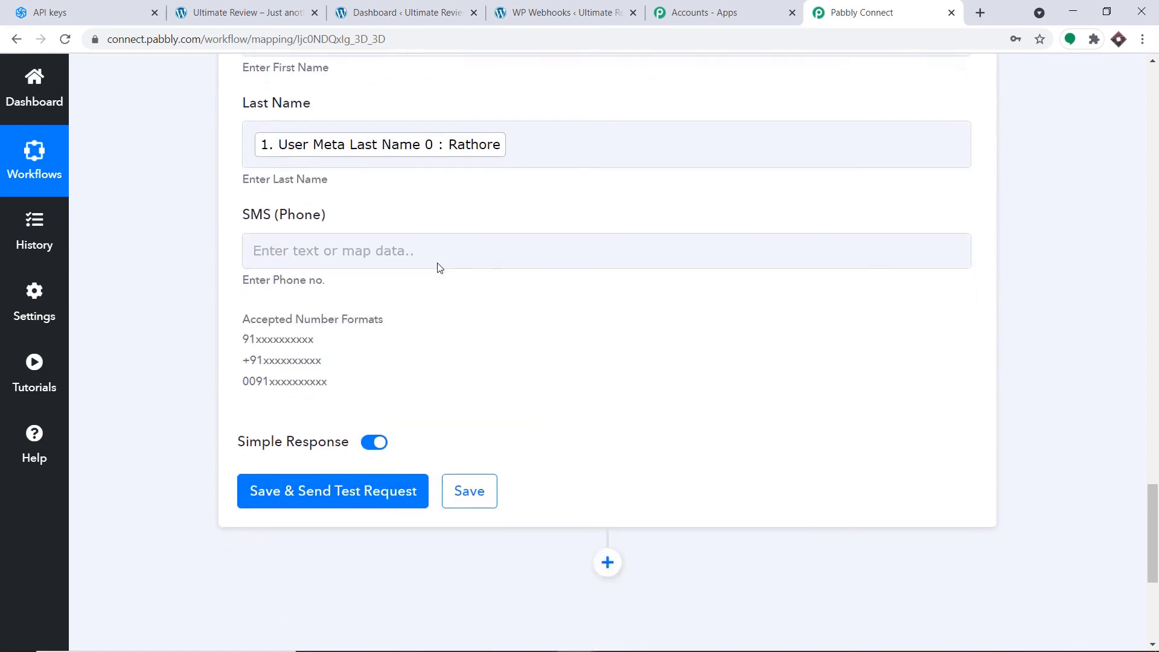
pyautogui.click(360, 189)
pyautogui.click(338, 323)
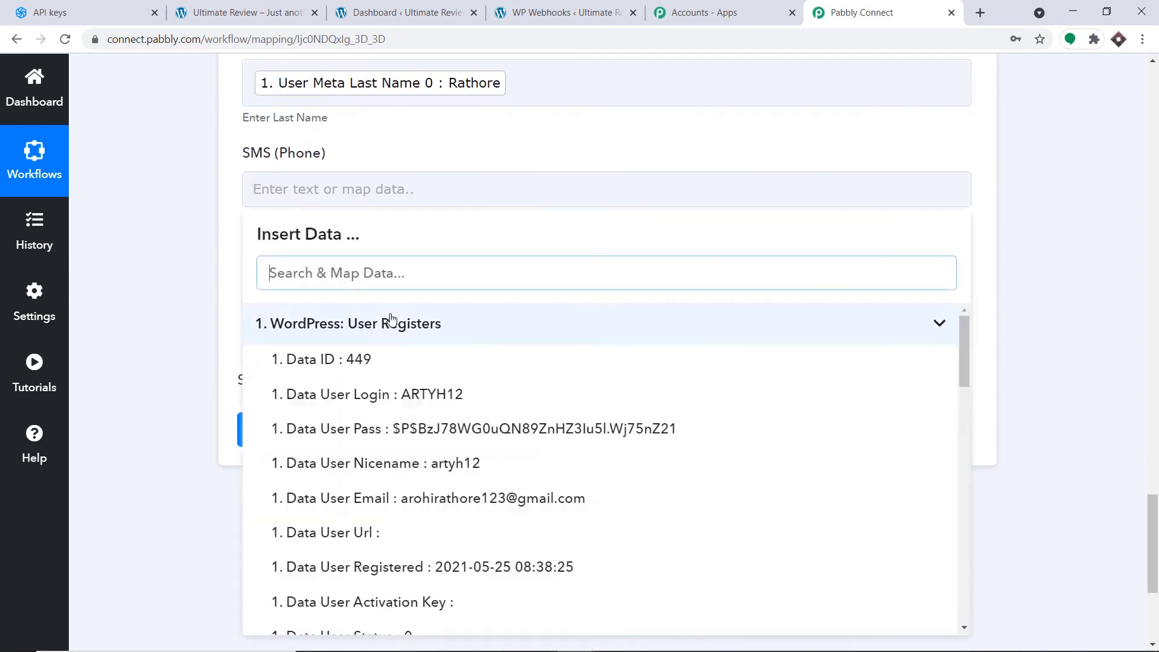
pyautogui.scroll(-7, 498, 406)
pyautogui.scroll(-9, 501, 417)
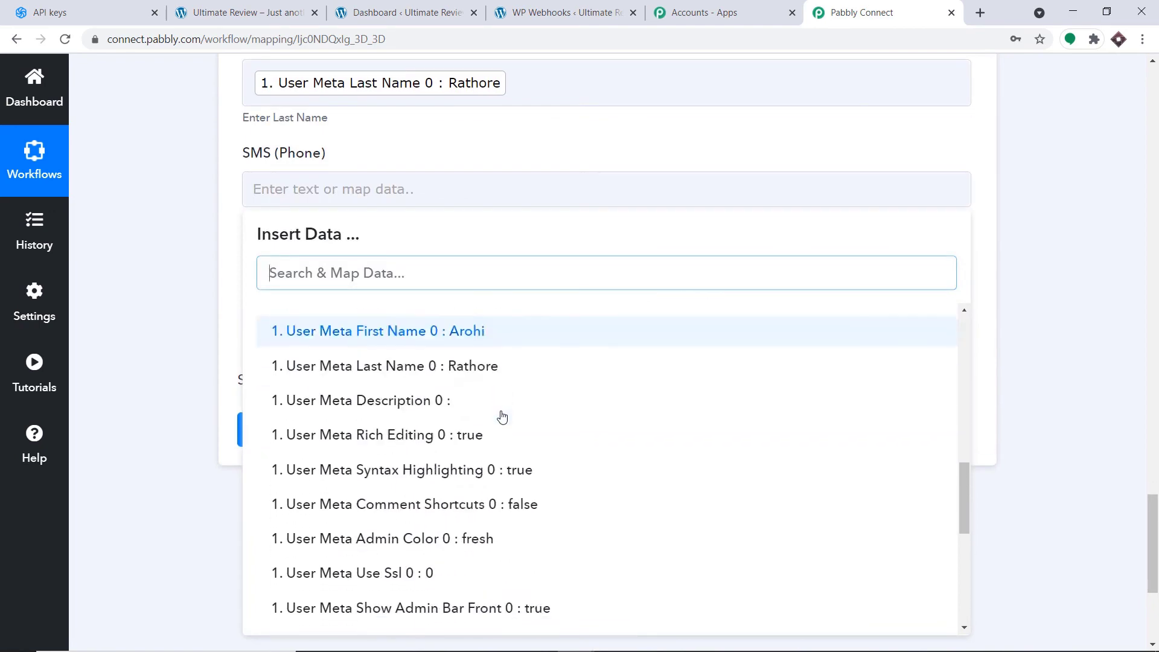
pyautogui.scroll(-4, 603, 452)
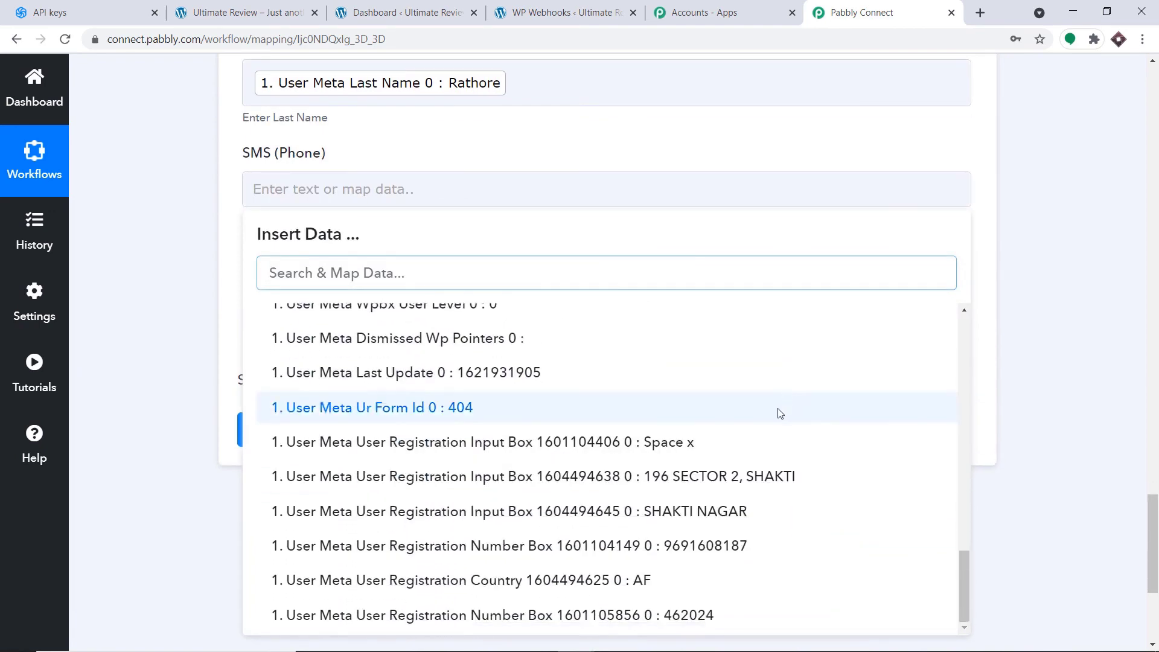
pyautogui.click(680, 546)
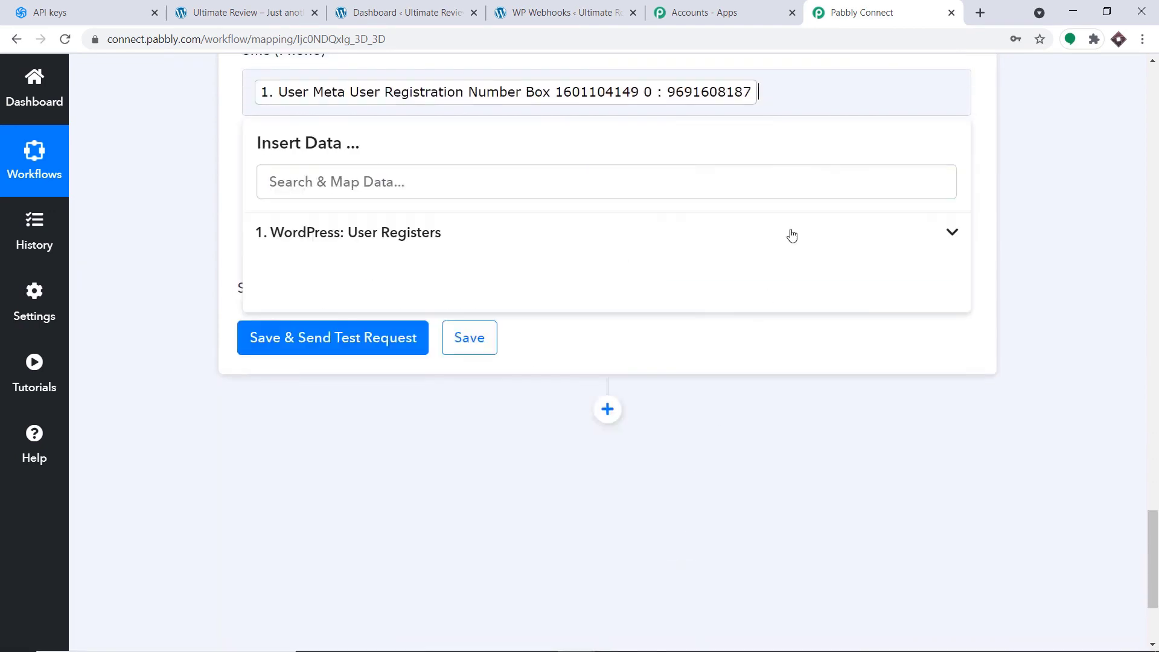
pyautogui.click(986, 168)
pyautogui.scroll(3, 952, 179)
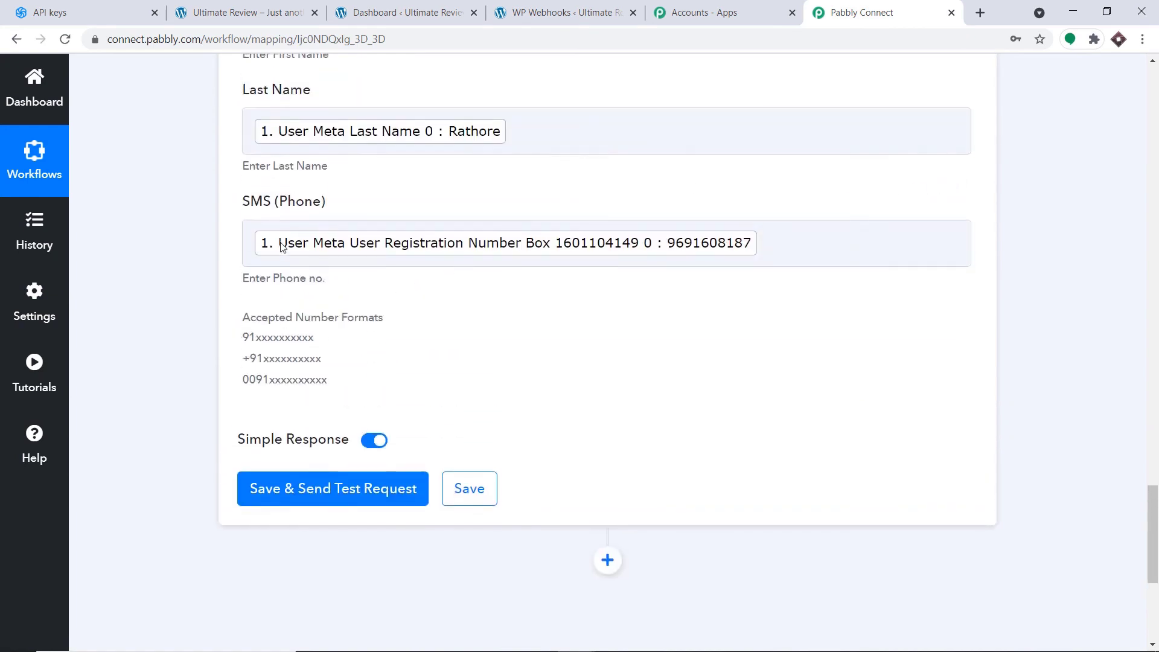
# - Prefix the phone mapping with 91, then save and send a test request returning contact Id 90
pyautogui.click(252, 241)
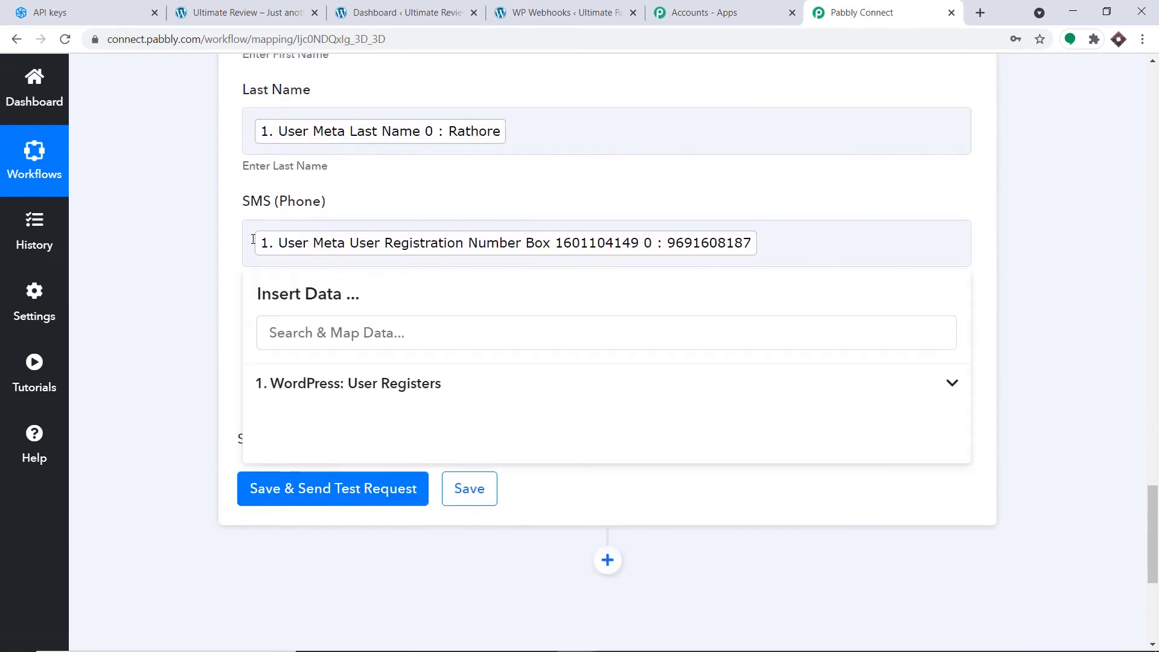
pyautogui.write('91')
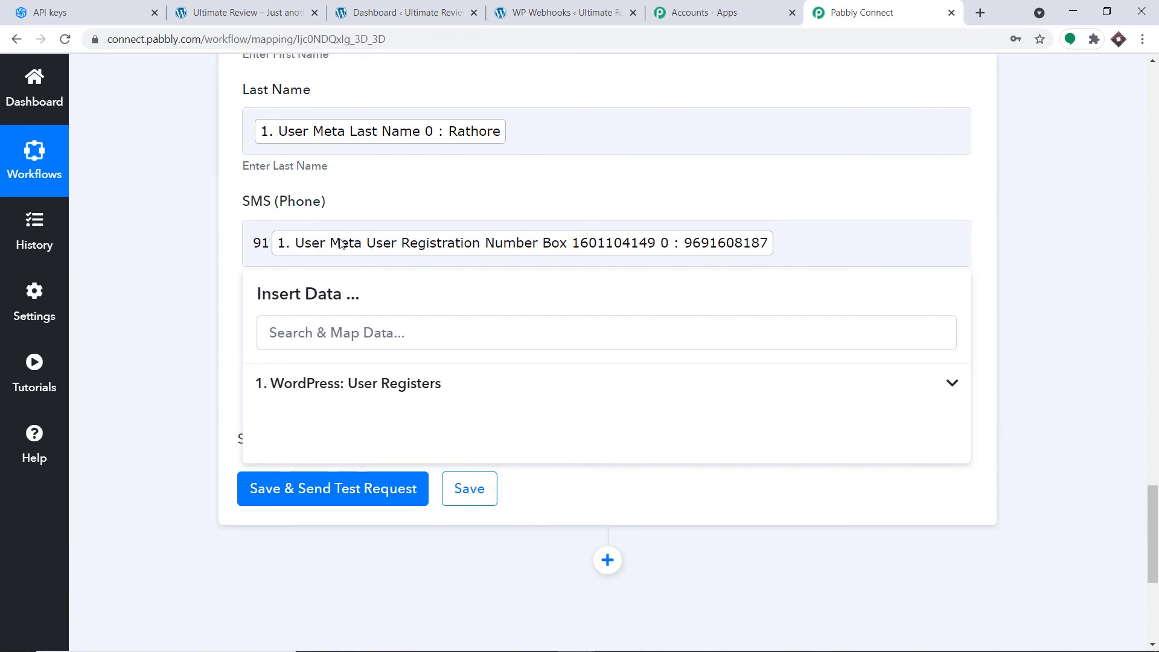
pyautogui.click(585, 196)
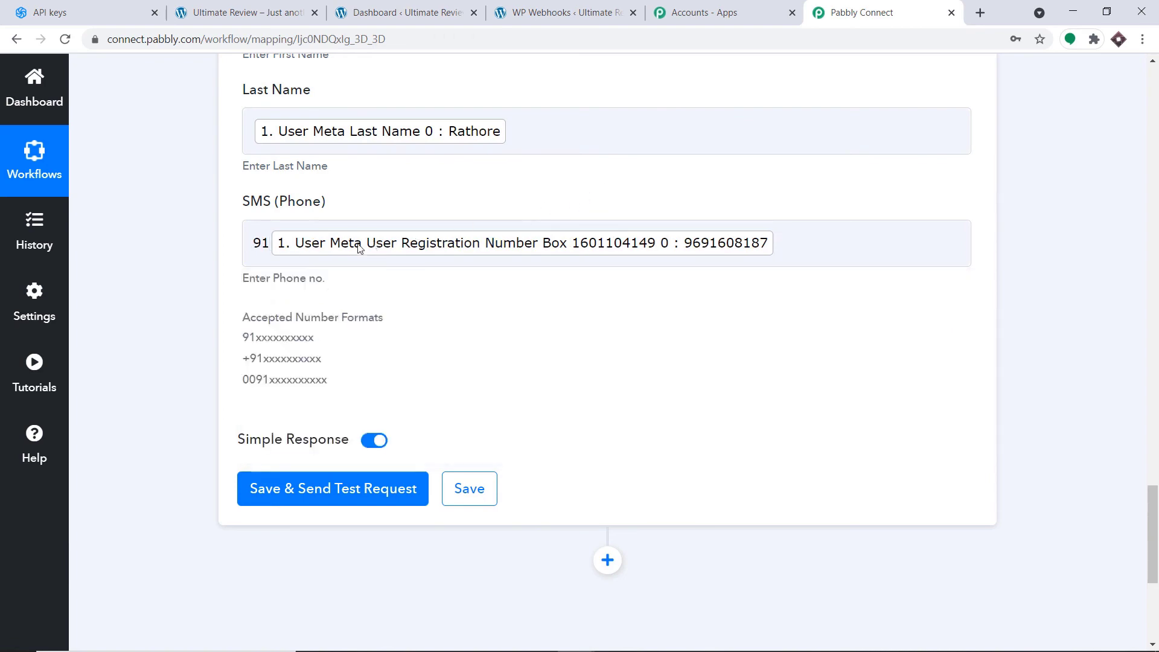
pyautogui.scroll(5, 414, 300)
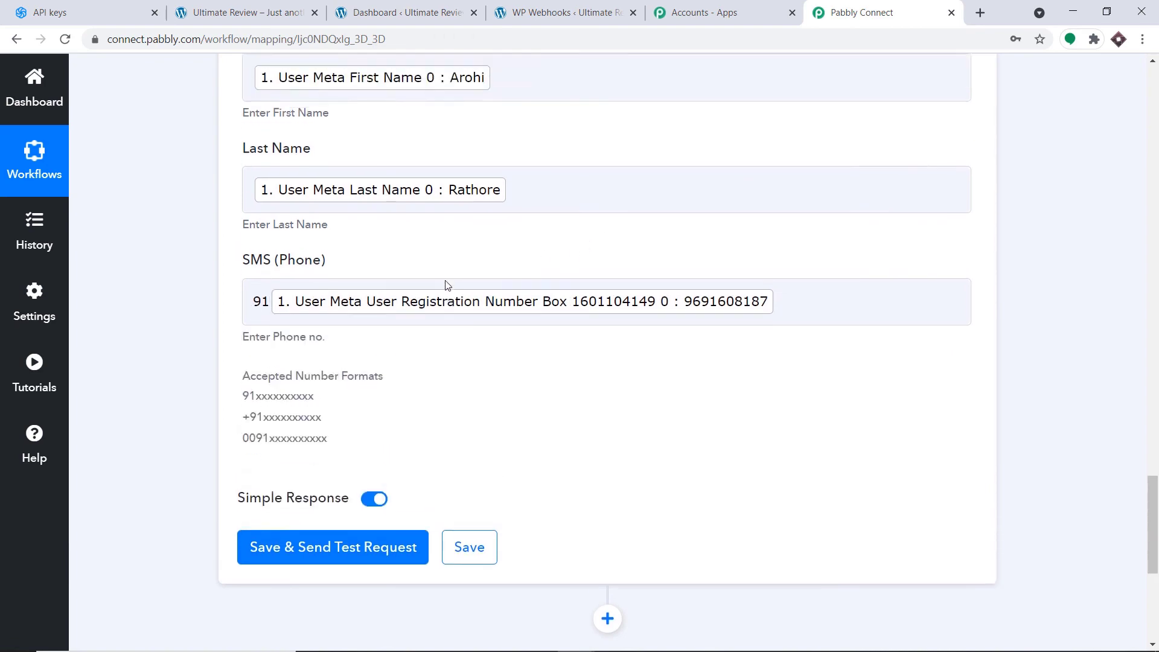
pyautogui.scroll(-7, 409, 272)
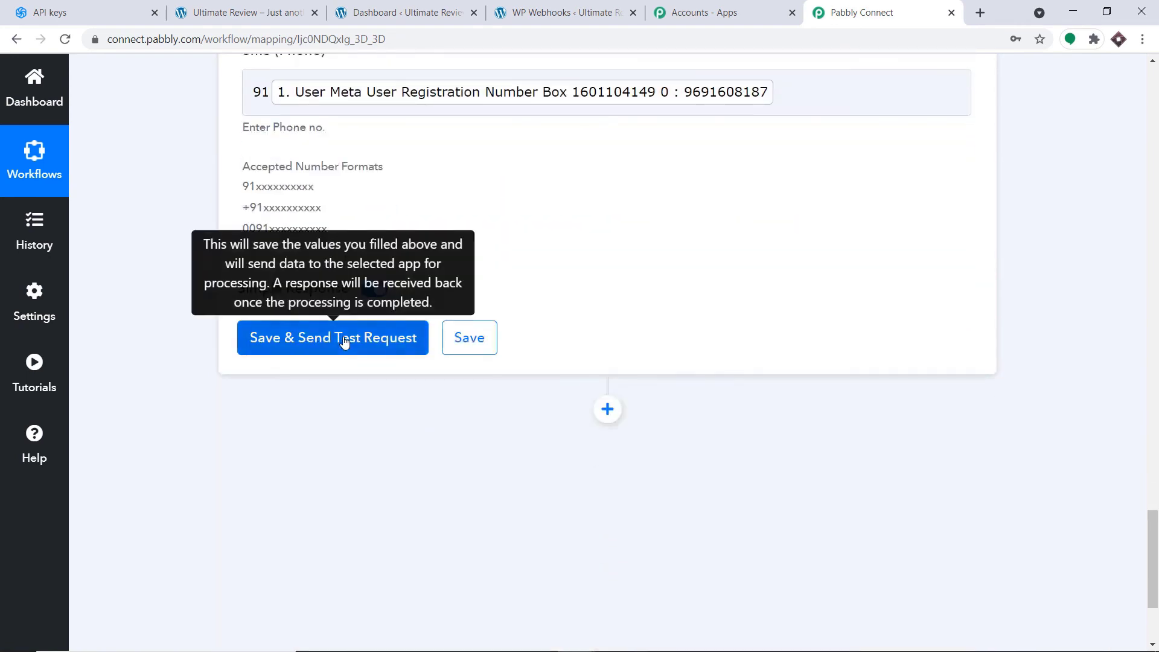
pyautogui.click(332, 338)
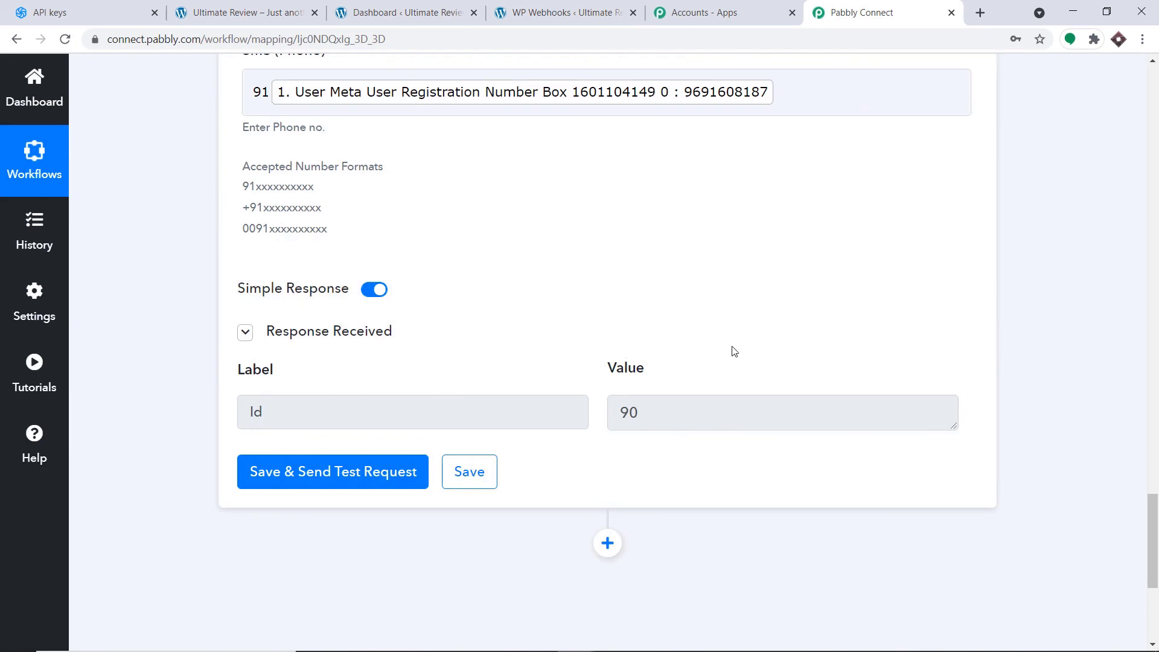
pyautogui.click(76, 9)
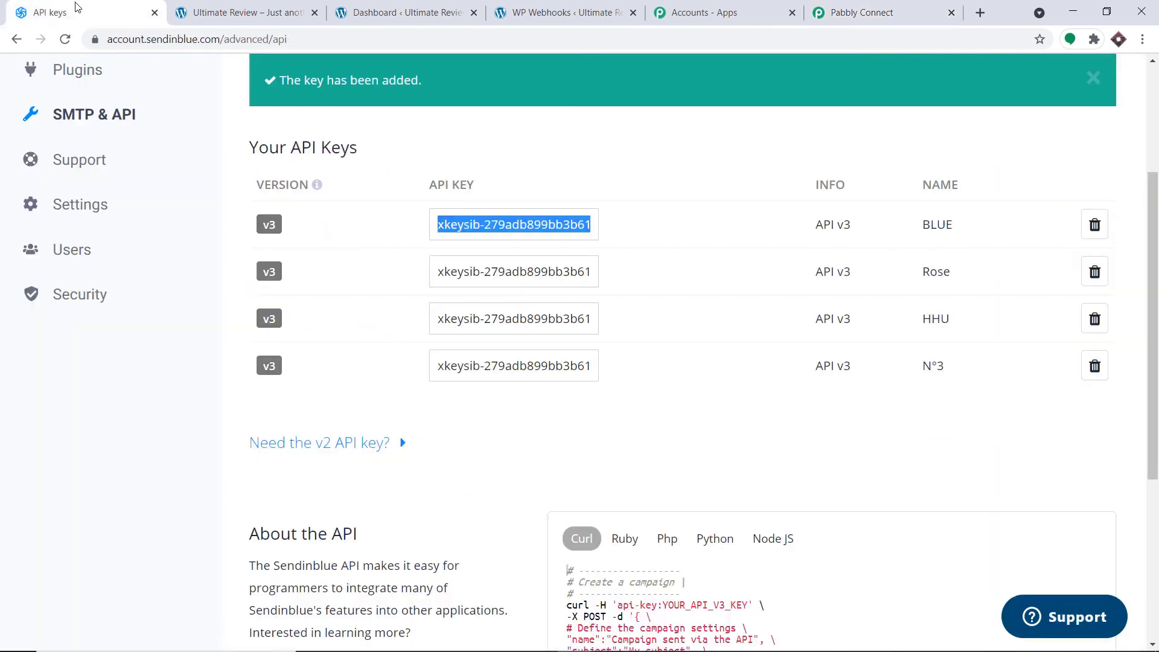
# - Open Sendinblue's Contacts list and confirm the new contact among the 9 contacts
pyautogui.scroll(3, 566, 224)
pyautogui.click(466, 90)
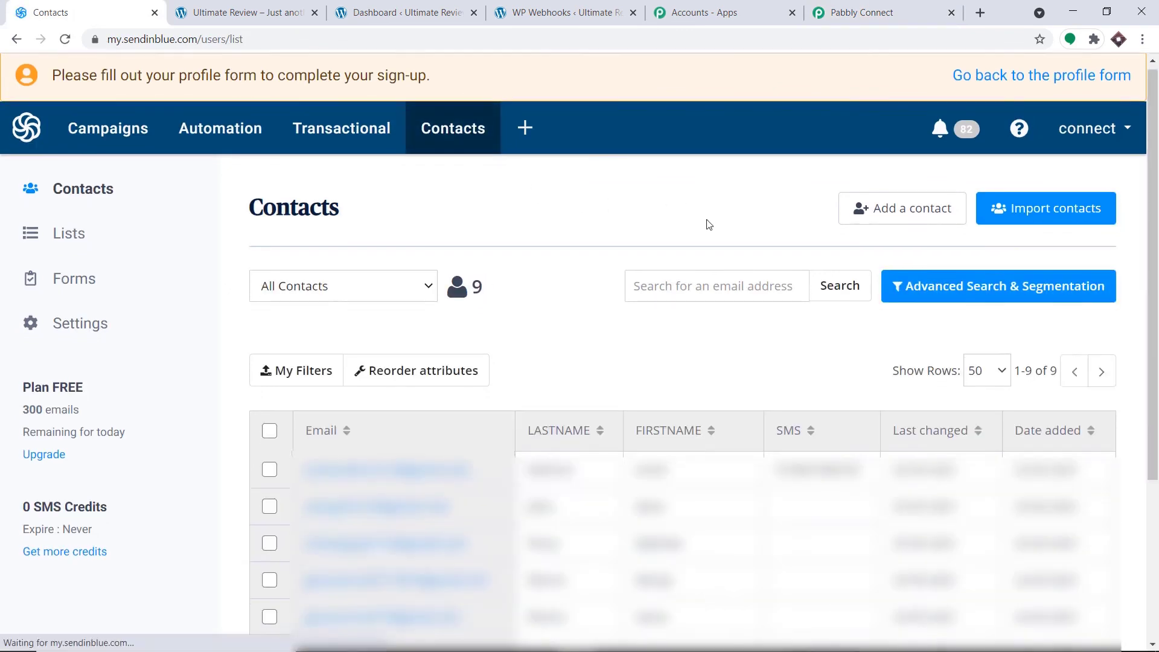
pyautogui.scroll(-3, 706, 225)
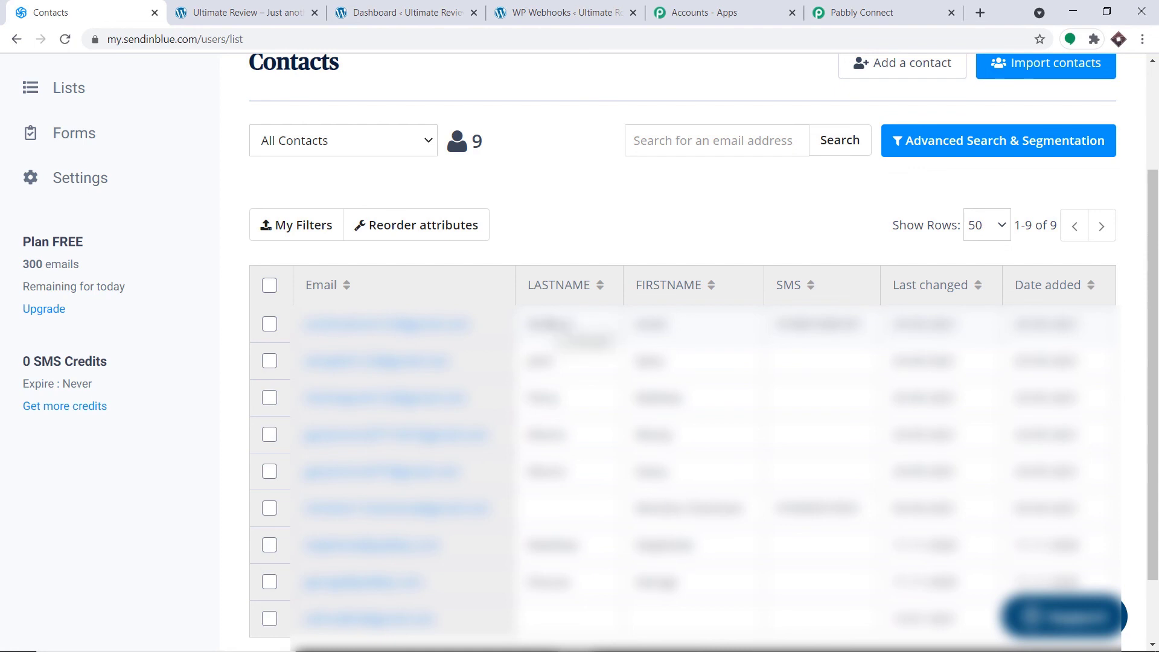
# - Back in Pabbly Connect, collapse the Sendinblue action and WordPress trigger cards
pyautogui.click(842, 11)
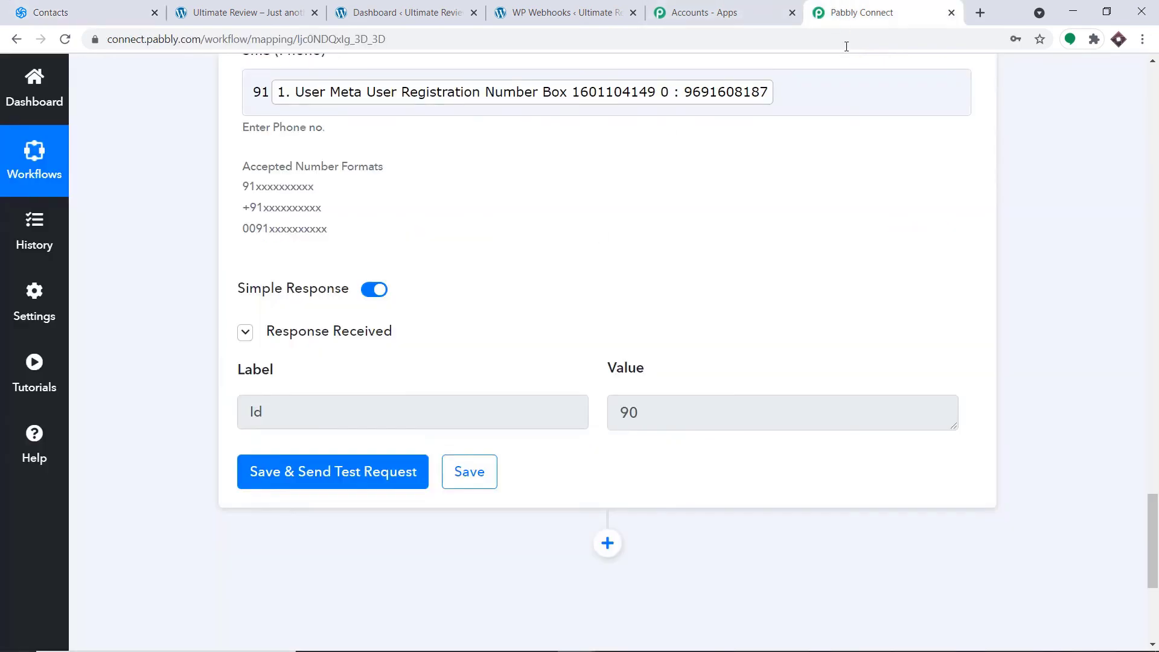
pyautogui.moveTo(1153, 417); pyautogui.dragTo(1157, 217)
pyautogui.click(581, 305)
pyautogui.click(1156, 284)
pyautogui.click(704, 227)
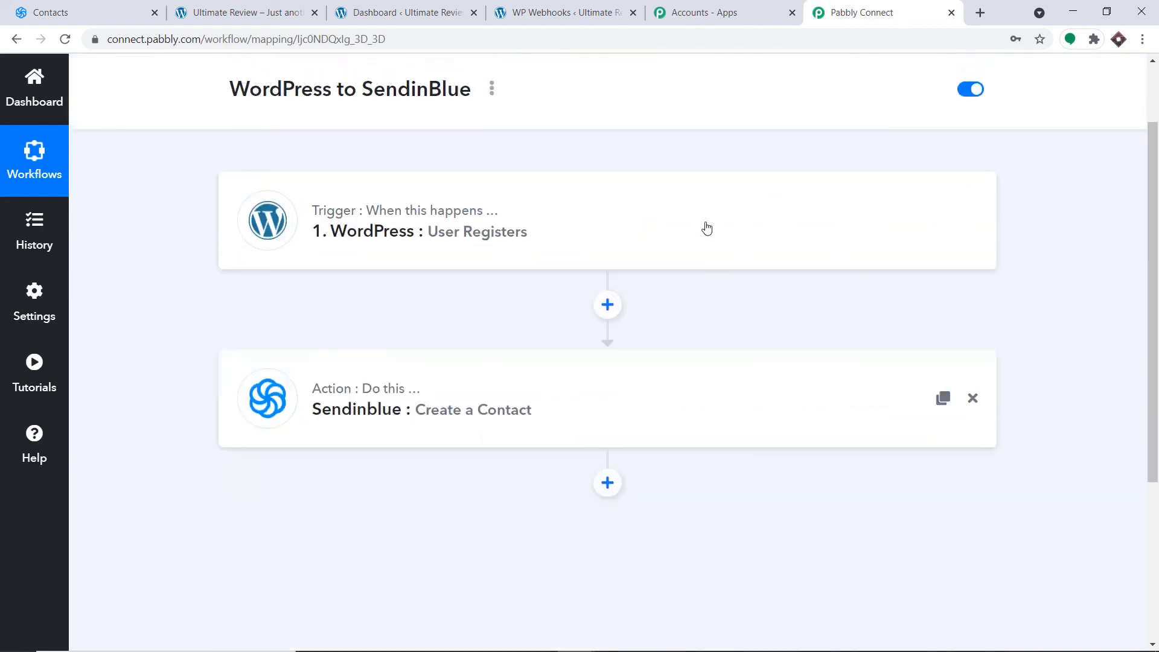